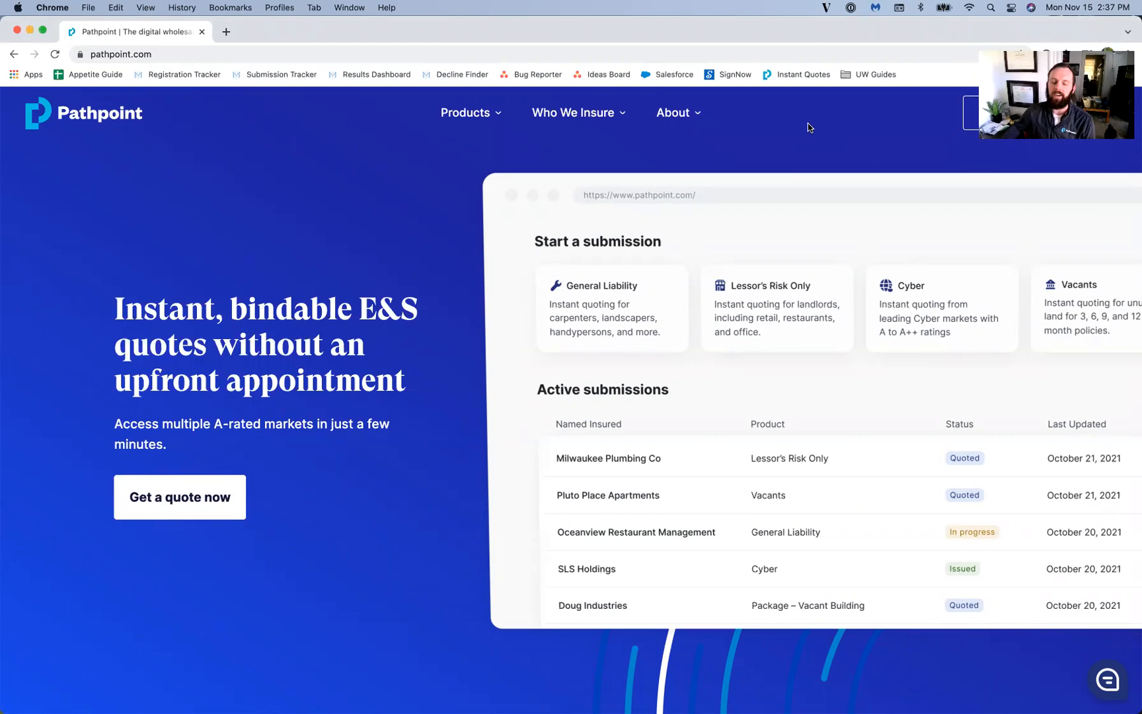
Step: Go from the Pathpoint website to the broker portal via the Instant Quotes bookmark
{"action": "scroll", "coordinate": [813, 126], "scroll_direction": "down", "scroll_amount": 1}
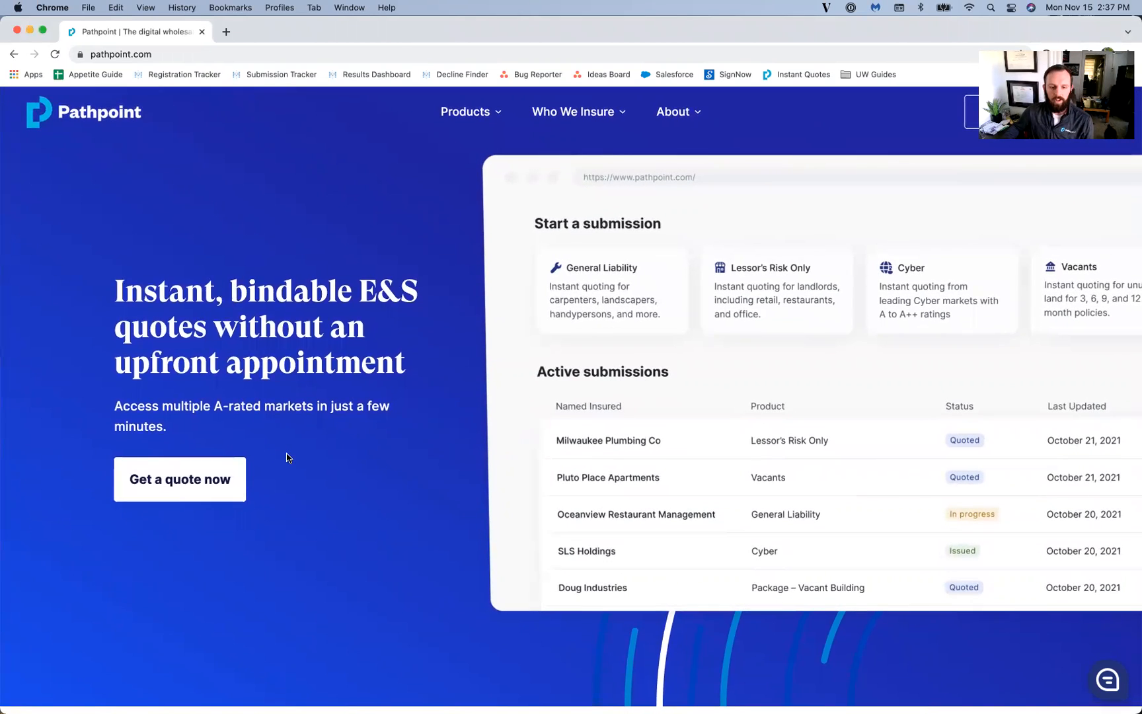
{"action": "scroll", "coordinate": [338, 402], "scroll_direction": "down", "scroll_amount": 1}
{"action": "scroll", "coordinate": [405, 344], "scroll_direction": "up", "scroll_amount": 1}
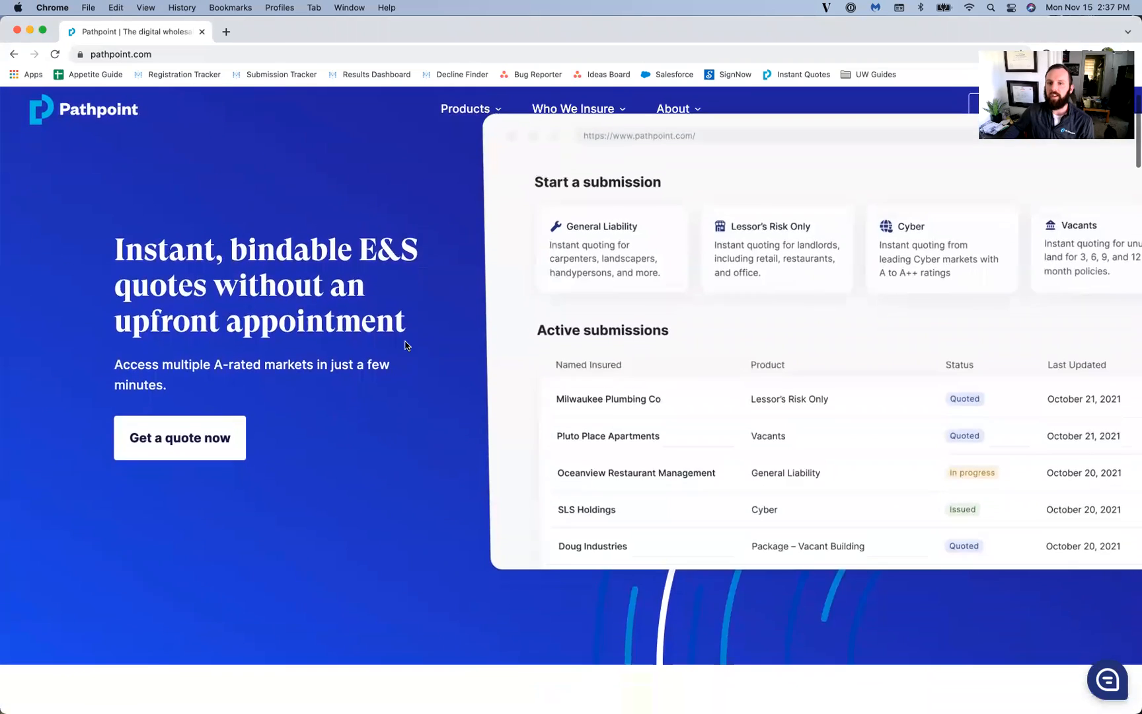
{"action": "left_click", "coordinate": [783, 77]}
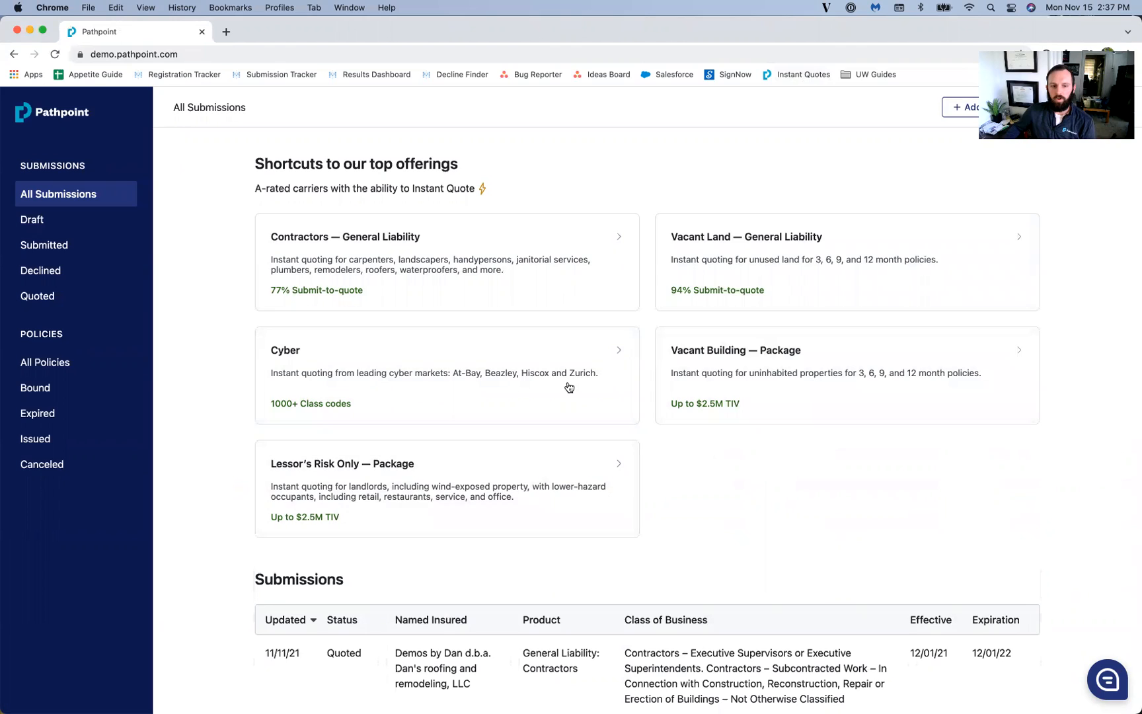
Step: Start a new Contractors — General Liability submission and look through the category filter list
{"action": "left_click", "coordinate": [473, 273]}
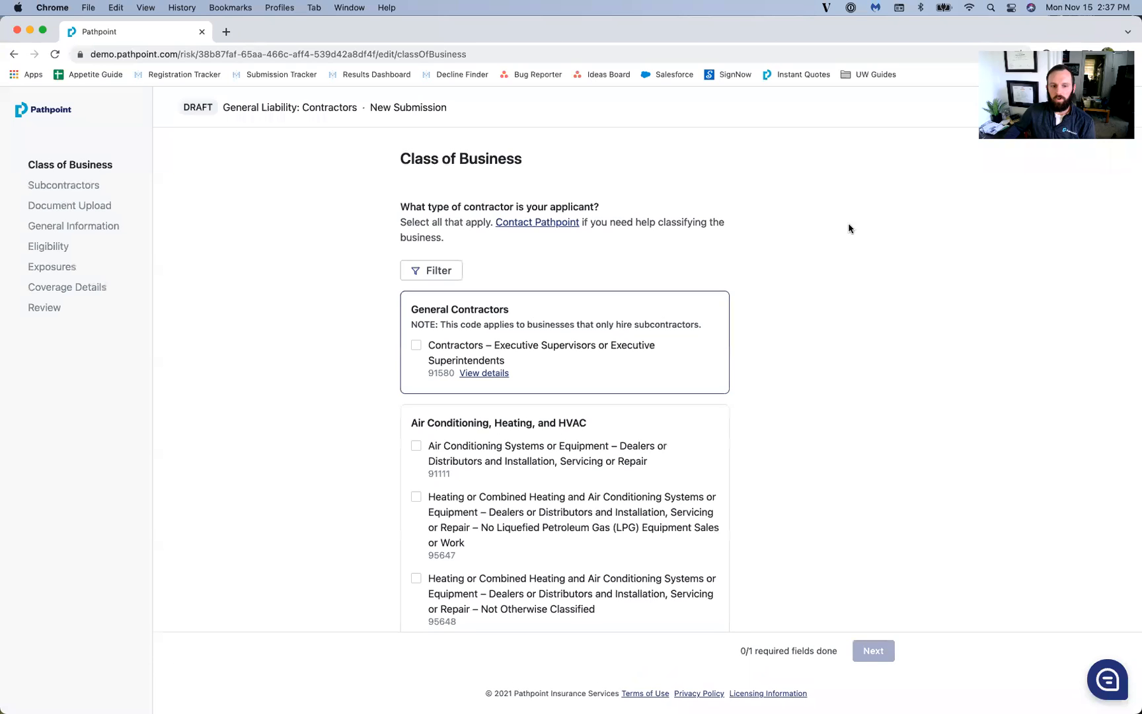
{"action": "scroll", "coordinate": [857, 293], "scroll_direction": "down", "scroll_amount": 1}
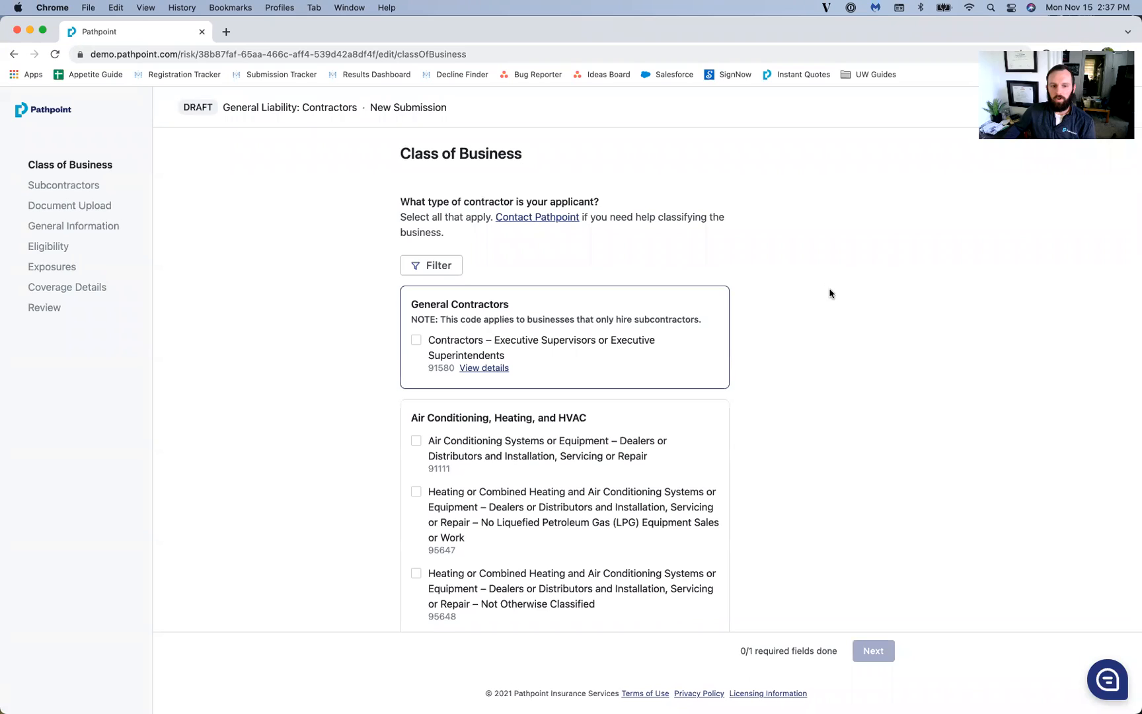
{"action": "left_click", "coordinate": [445, 265]}
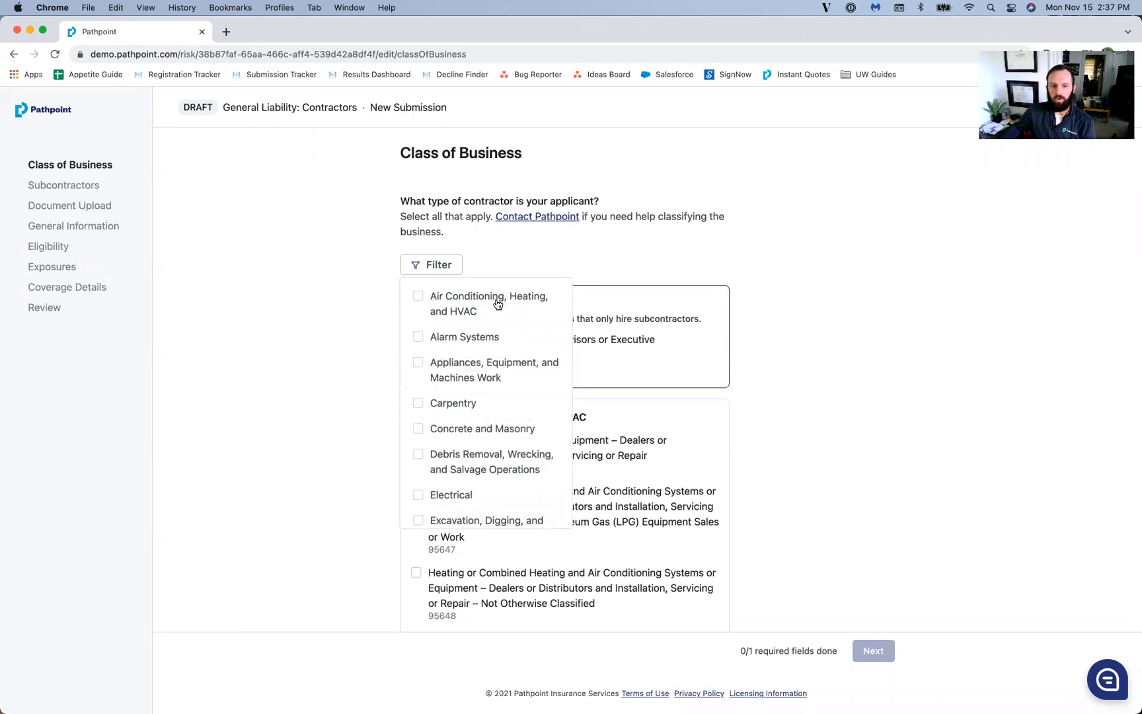
{"action": "scroll", "coordinate": [507, 380], "scroll_direction": "down", "scroll_amount": 5}
{"action": "left_click", "coordinate": [874, 321]}
Step: Scroll through the contractor Class of Business classifications and their codes
{"action": "scroll", "coordinate": [841, 337], "scroll_direction": "down", "scroll_amount": 1}
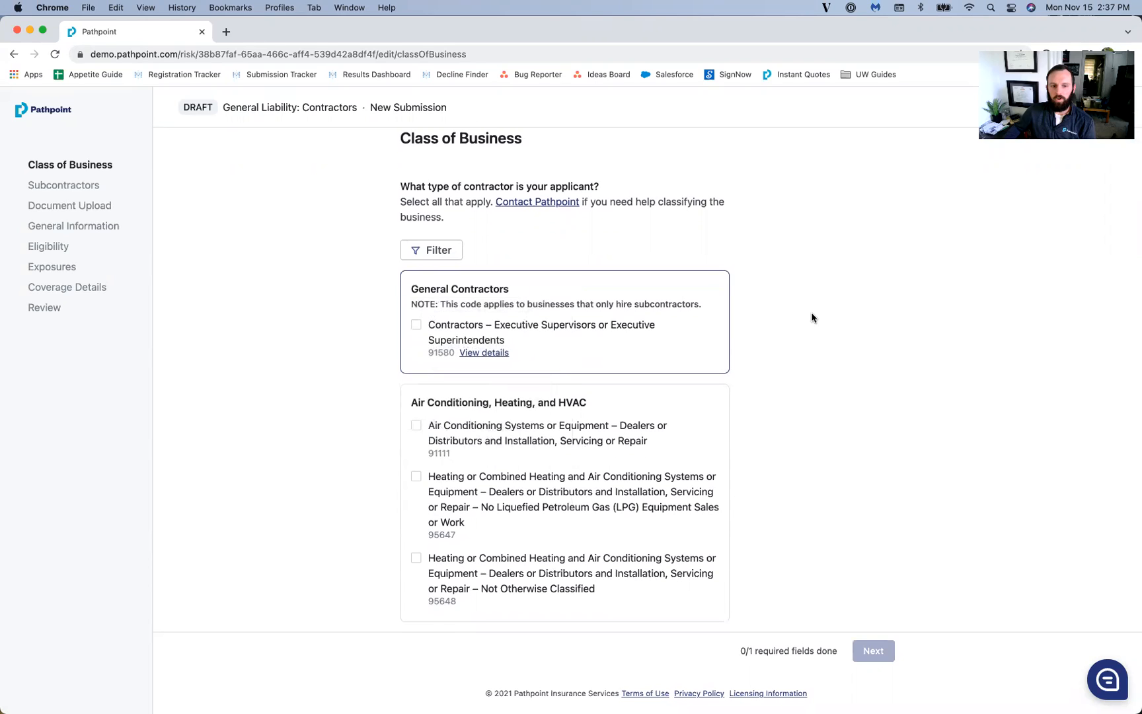
{"action": "scroll", "coordinate": [808, 313], "scroll_direction": "down", "scroll_amount": 1}
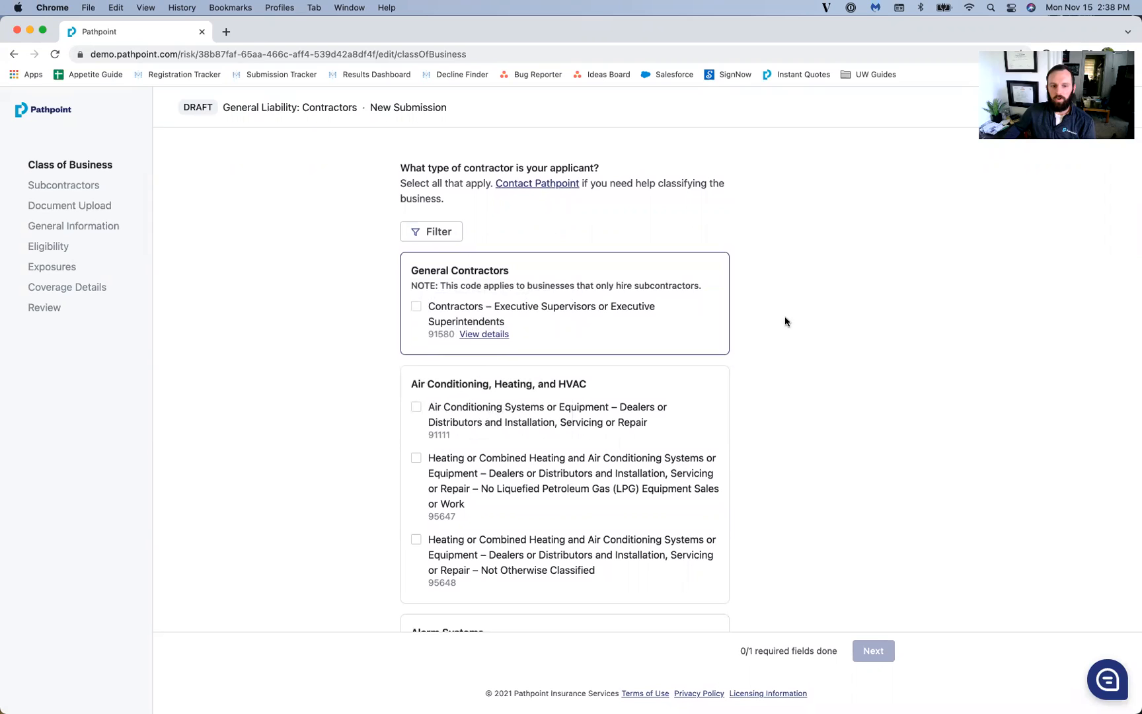
{"action": "scroll", "coordinate": [780, 321], "scroll_direction": "down", "scroll_amount": 1}
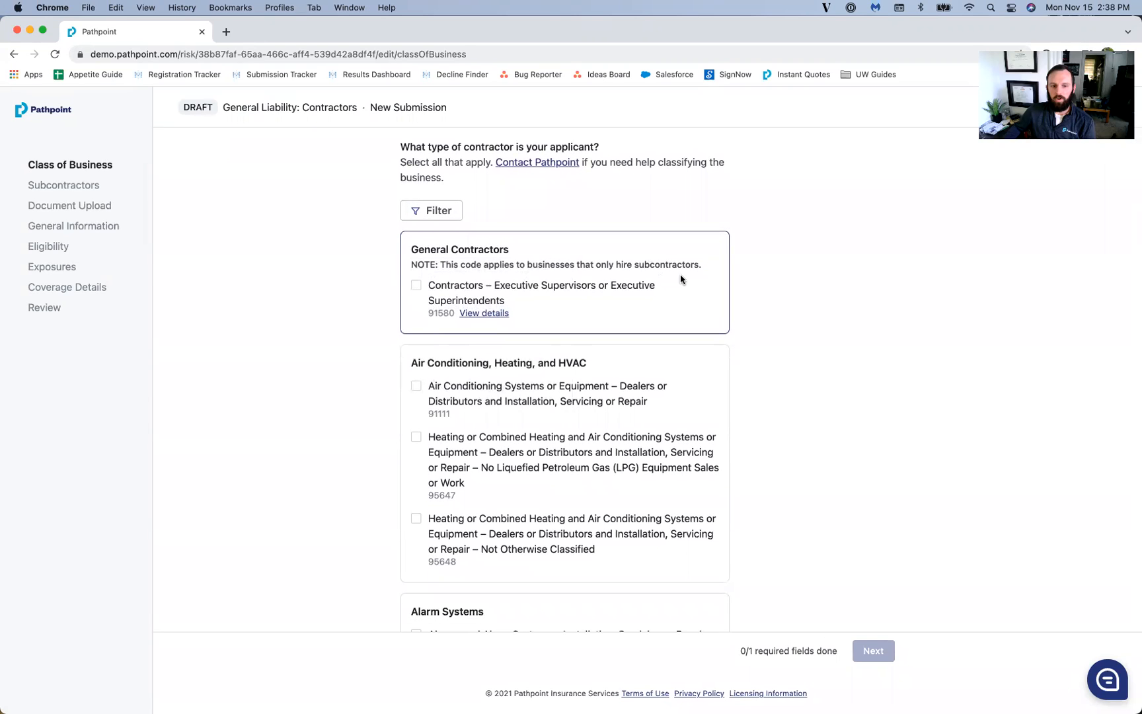
{"action": "scroll", "coordinate": [687, 275], "scroll_direction": "down", "scroll_amount": 1}
{"action": "scroll", "coordinate": [749, 292], "scroll_direction": "down", "scroll_amount": 5}
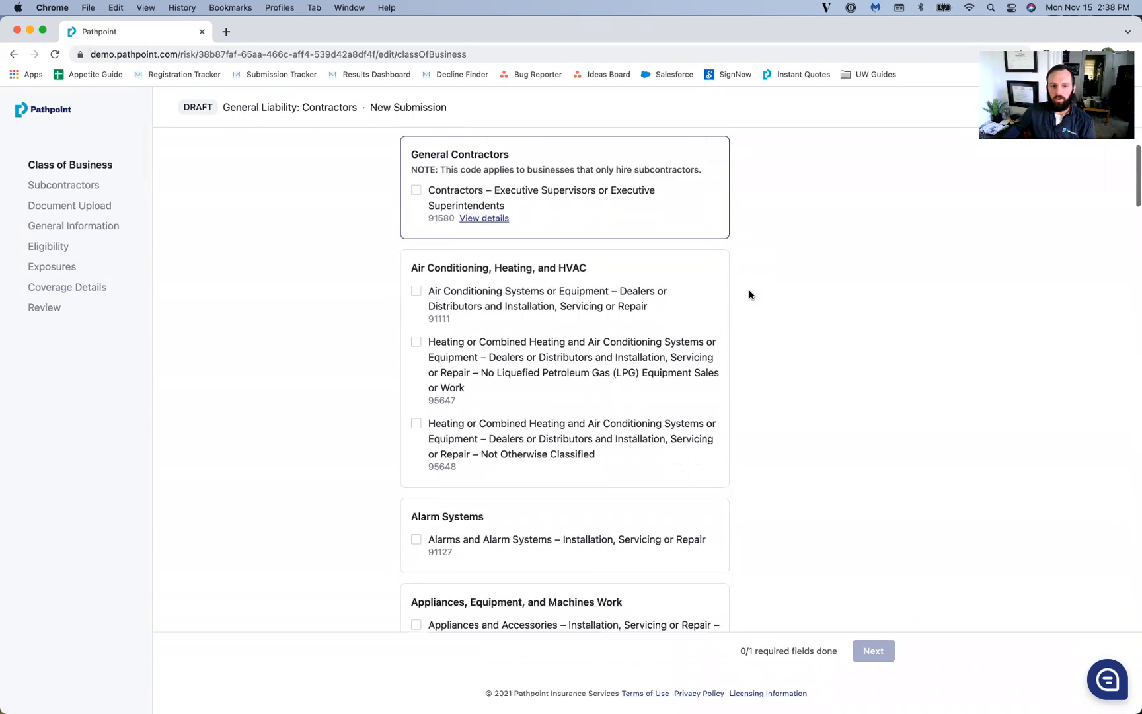
{"action": "scroll", "coordinate": [749, 294], "scroll_direction": "down", "scroll_amount": 6}
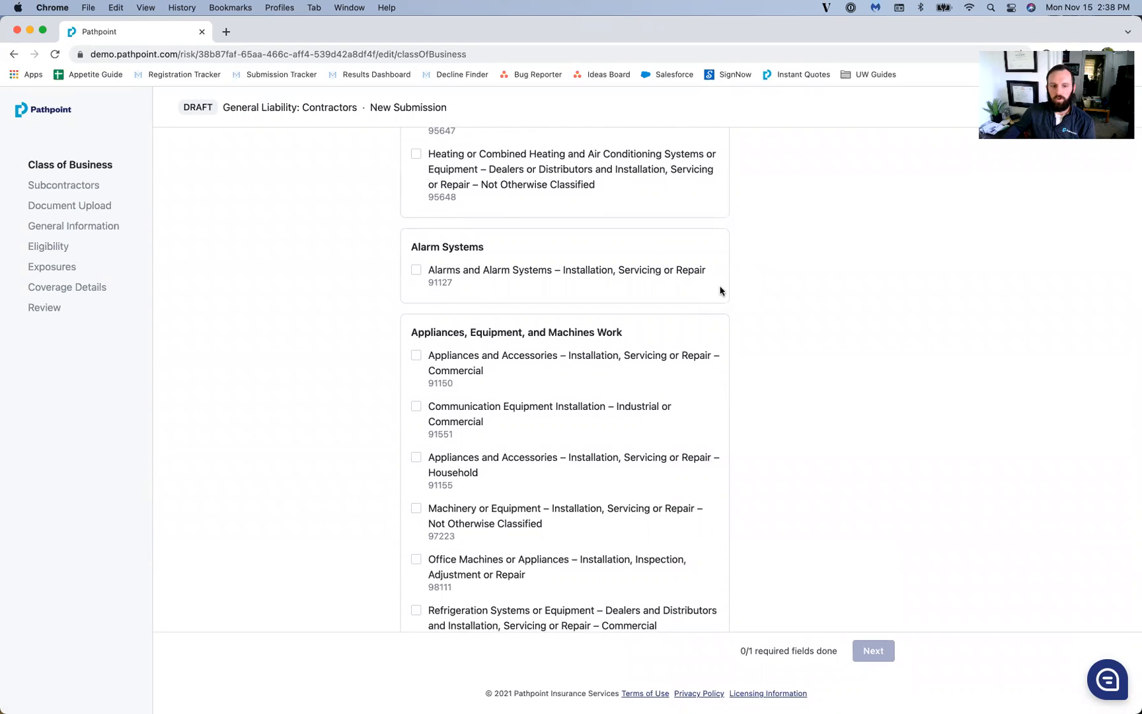
{"action": "scroll", "coordinate": [721, 291], "scroll_direction": "down", "scroll_amount": 13}
{"action": "scroll", "coordinate": [716, 303], "scroll_direction": "down", "scroll_amount": 9}
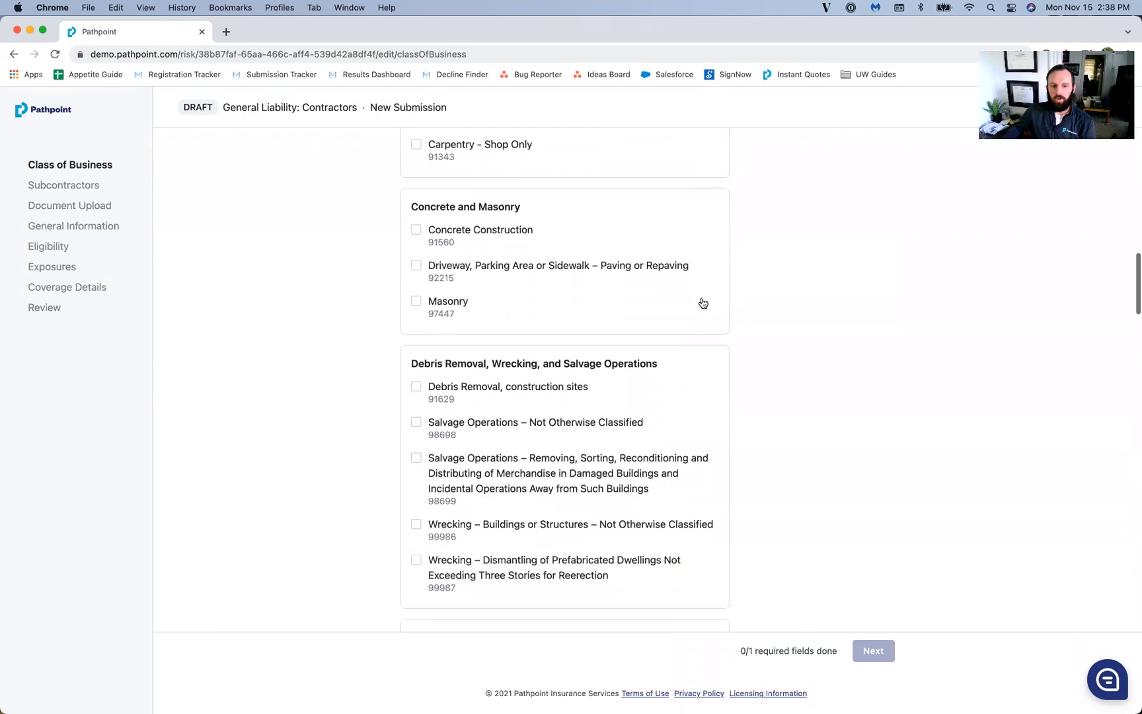
{"action": "scroll", "coordinate": [644, 314], "scroll_direction": "down", "scroll_amount": 5}
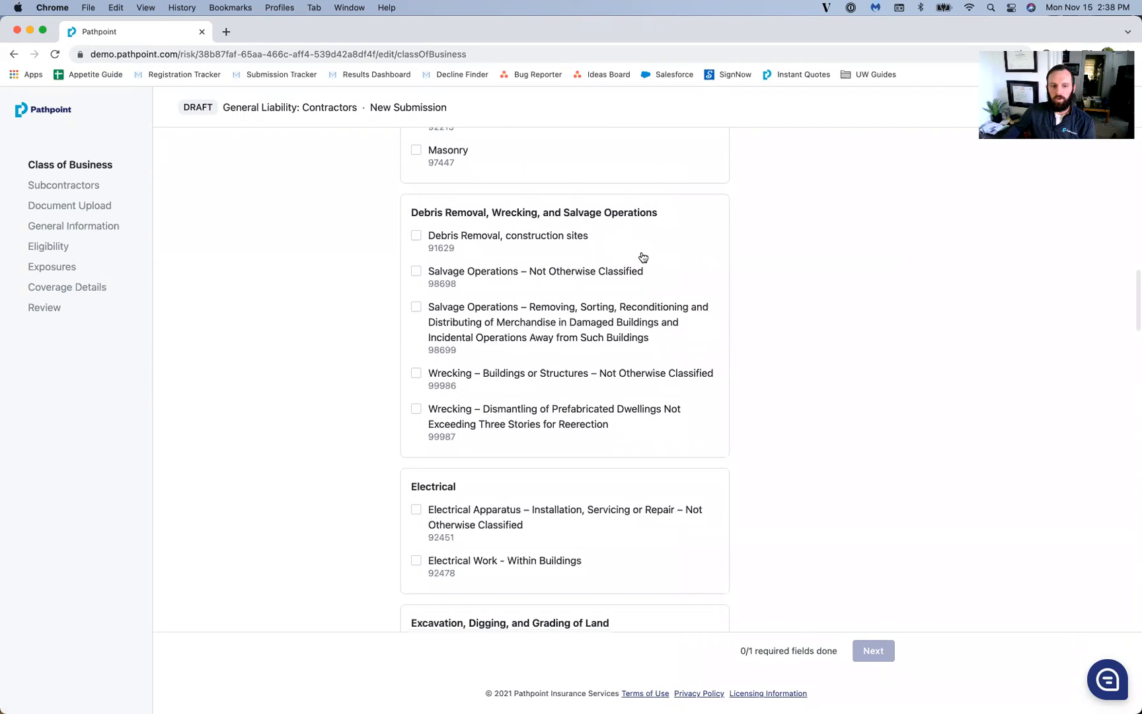
{"action": "scroll", "coordinate": [714, 316], "scroll_direction": "down", "scroll_amount": 5}
{"action": "scroll", "coordinate": [687, 337], "scroll_direction": "down", "scroll_amount": 5}
{"action": "scroll", "coordinate": [646, 373], "scroll_direction": "down", "scroll_amount": 4}
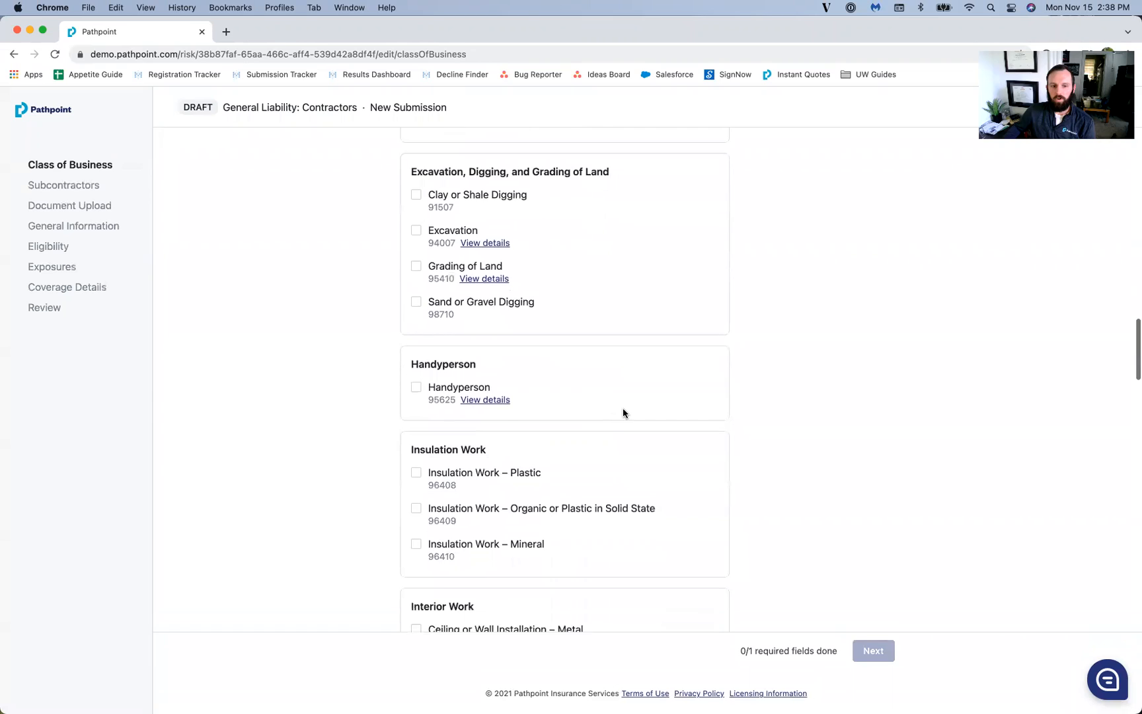
{"action": "scroll", "coordinate": [623, 412], "scroll_direction": "down", "scroll_amount": 1}
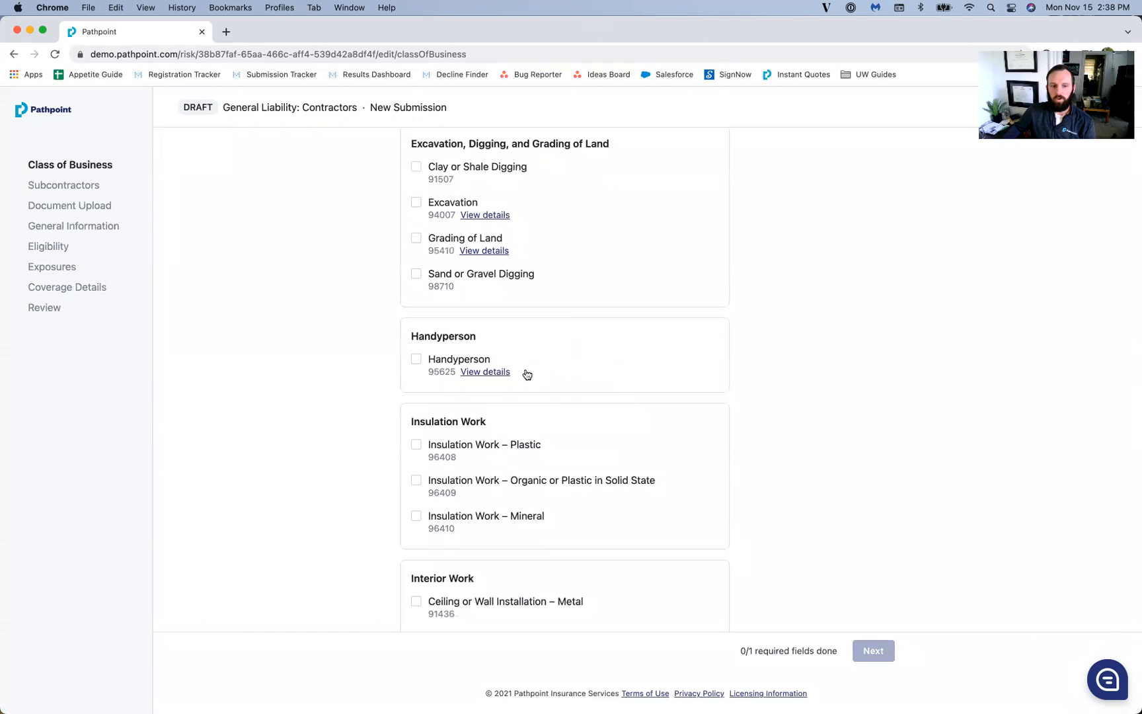
Step: Scroll down to Remodeling Contractor (91300) and view its included and excluded work
{"action": "mouse_move", "coordinate": [505, 375]}
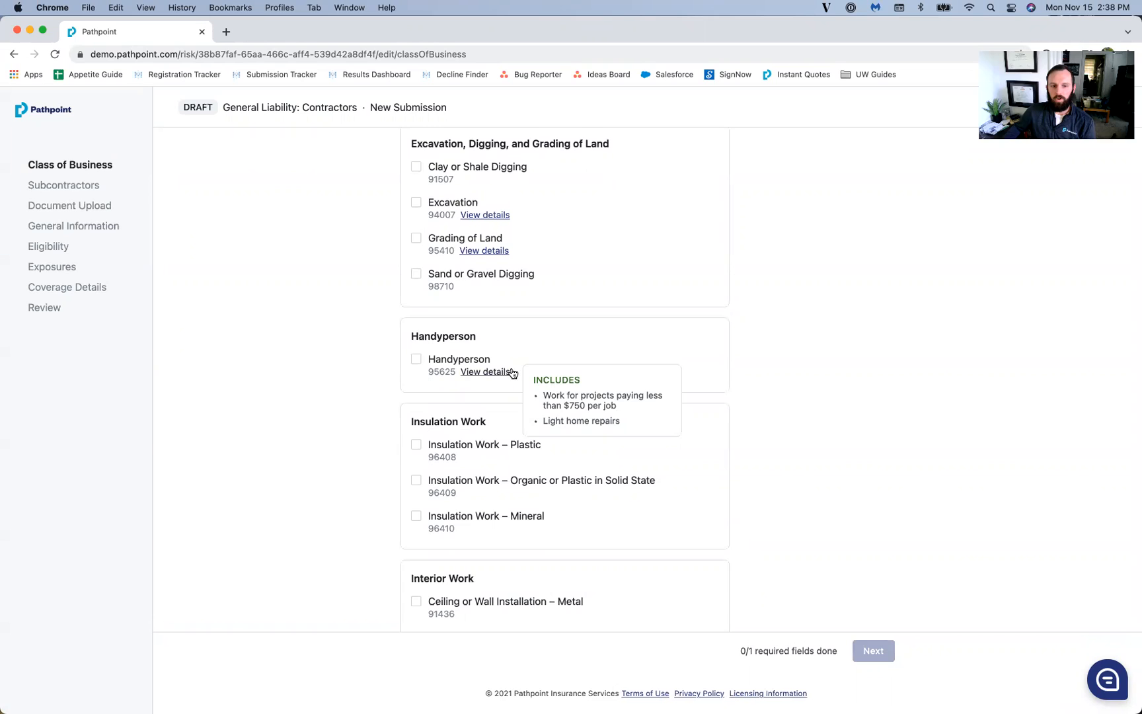
{"action": "scroll", "coordinate": [727, 344], "scroll_direction": "down", "scroll_amount": 5}
{"action": "scroll", "coordinate": [733, 343], "scroll_direction": "down", "scroll_amount": 8}
{"action": "scroll", "coordinate": [726, 332], "scroll_direction": "down", "scroll_amount": 2}
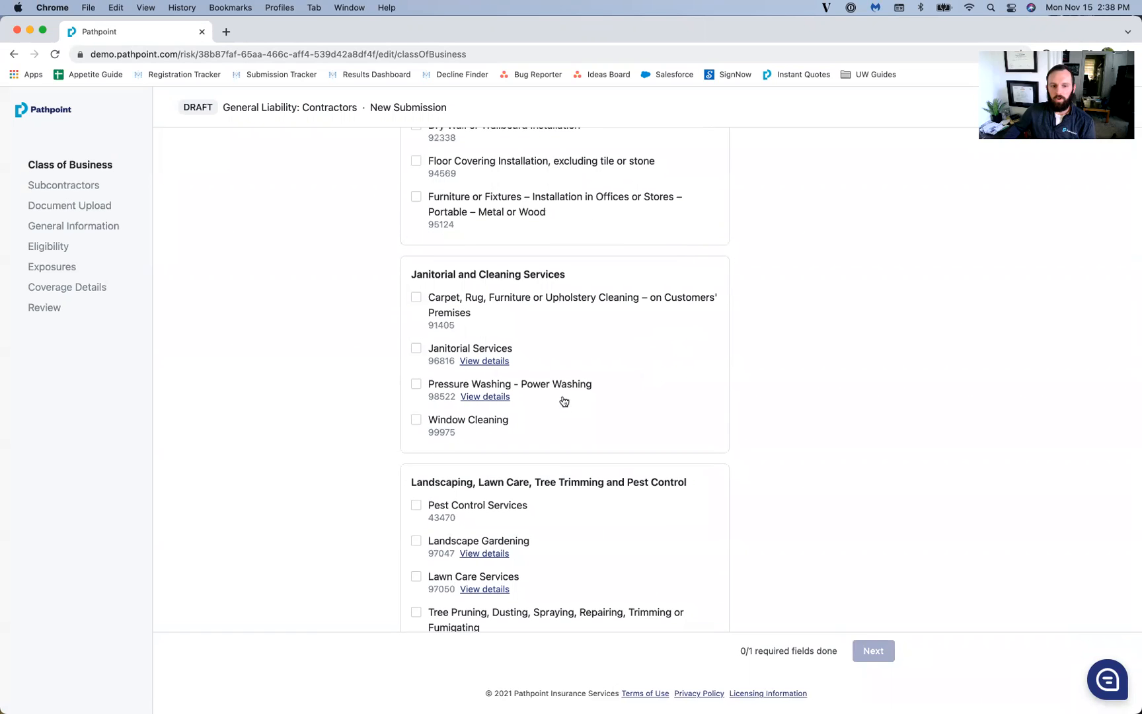
{"action": "scroll", "coordinate": [716, 402], "scroll_direction": "down", "scroll_amount": 6}
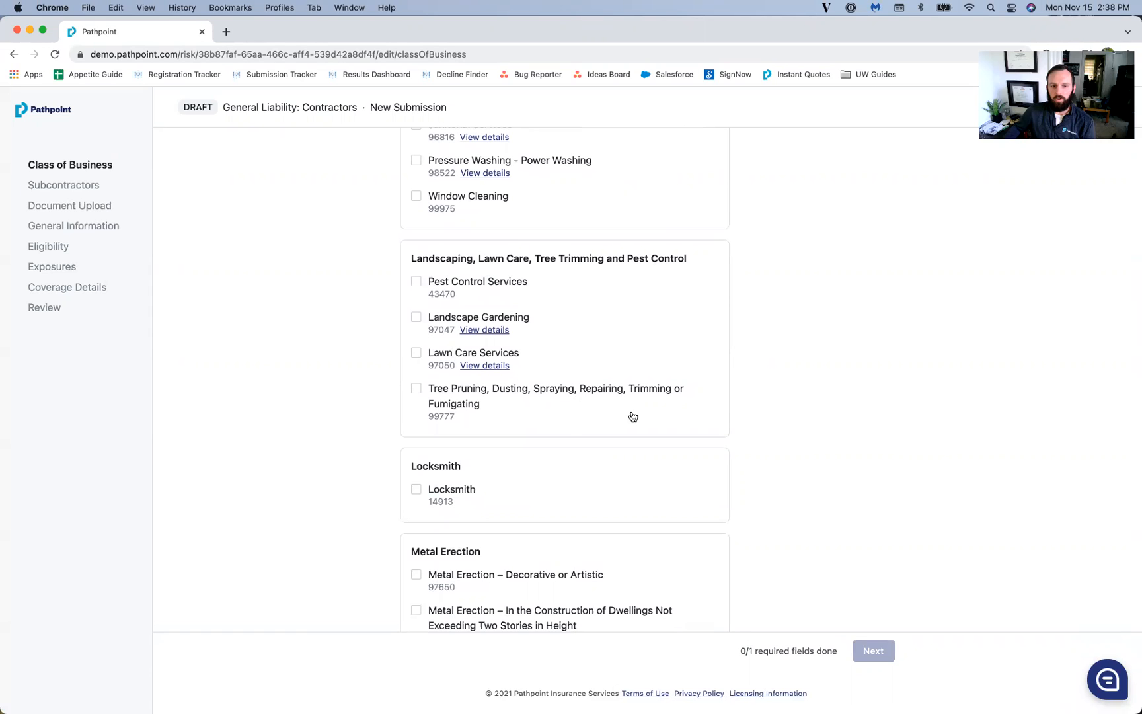
{"action": "scroll", "coordinate": [718, 412], "scroll_direction": "down", "scroll_amount": 10}
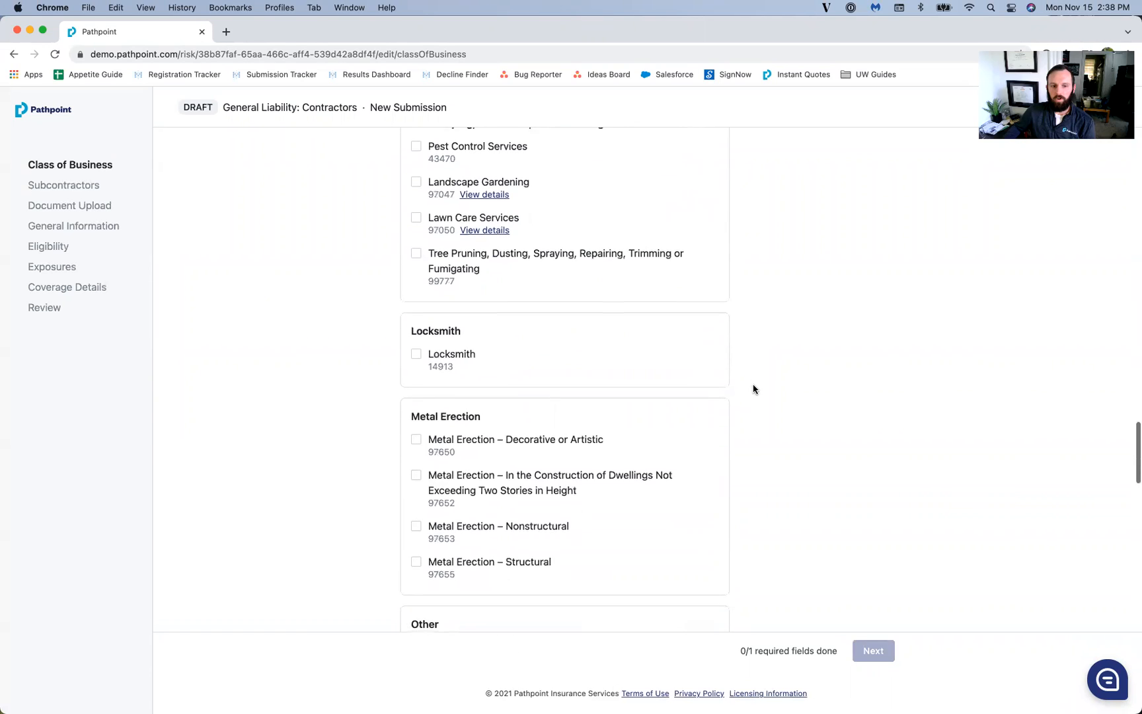
{"action": "scroll", "coordinate": [754, 389], "scroll_direction": "down", "scroll_amount": 9}
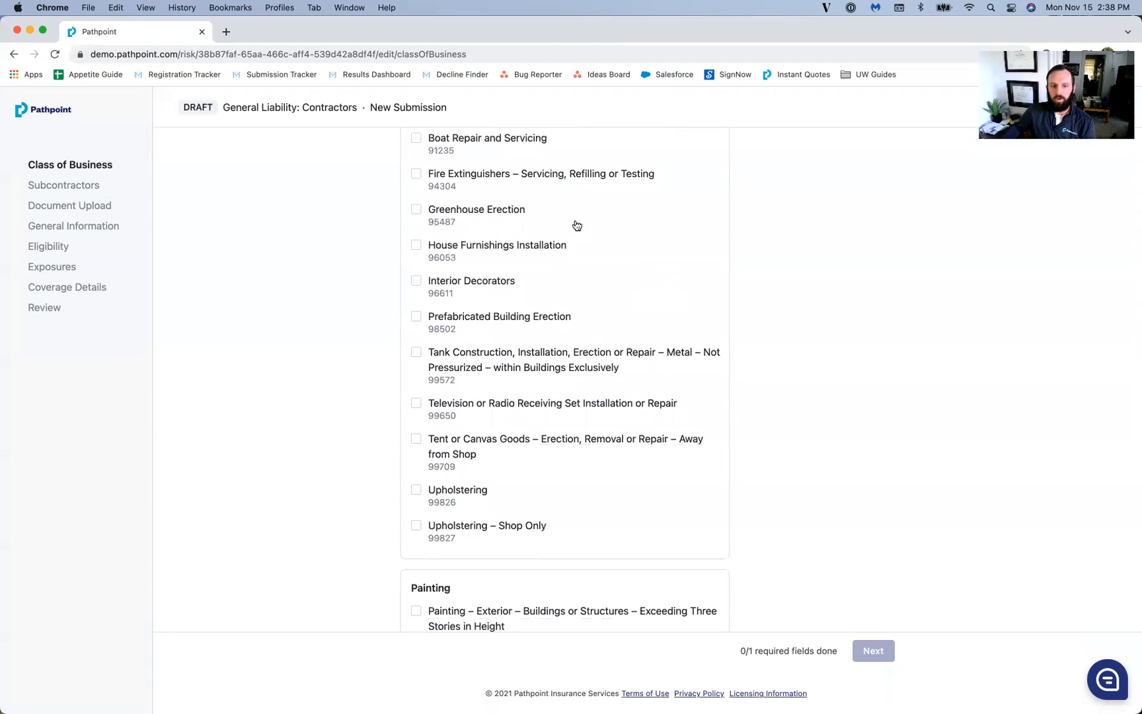
{"action": "scroll", "coordinate": [793, 331], "scroll_direction": "down", "scroll_amount": 6}
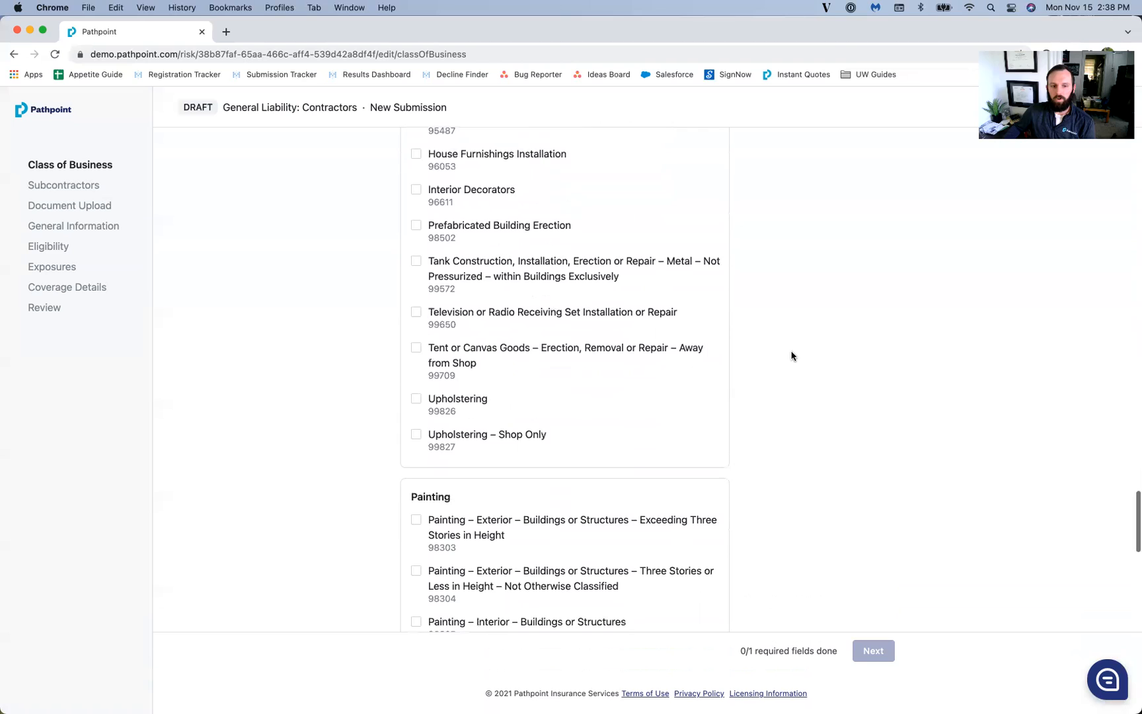
{"action": "scroll", "coordinate": [786, 354], "scroll_direction": "down", "scroll_amount": 5}
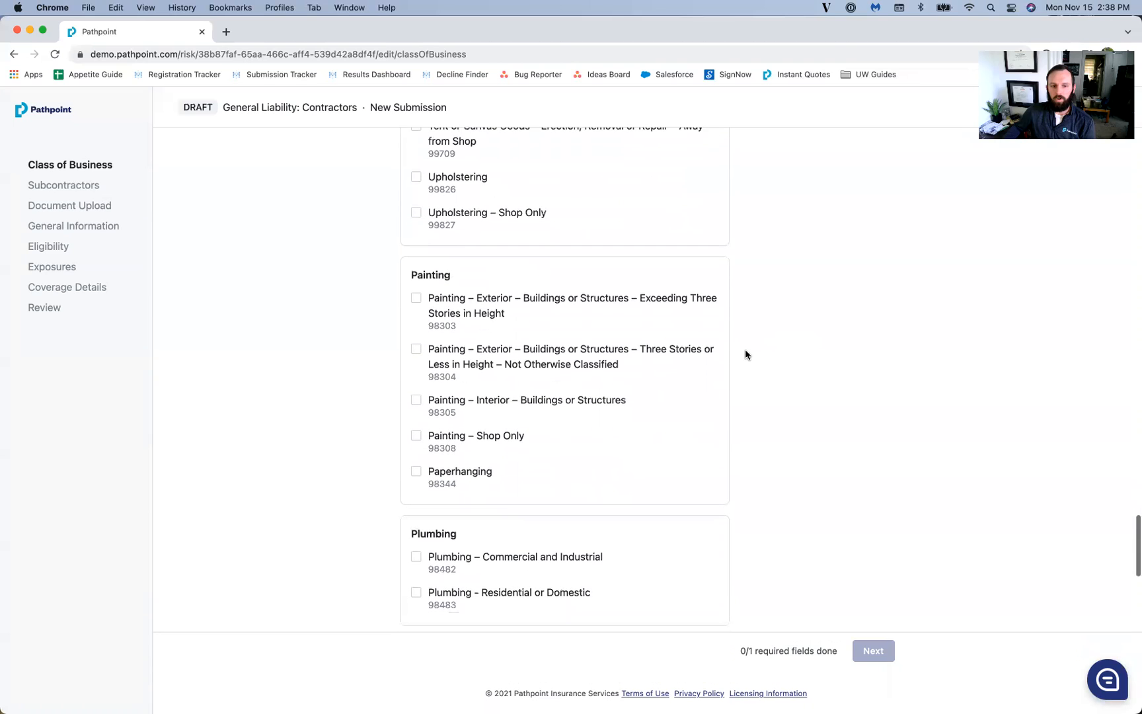
{"action": "scroll", "coordinate": [746, 353], "scroll_direction": "down", "scroll_amount": 7}
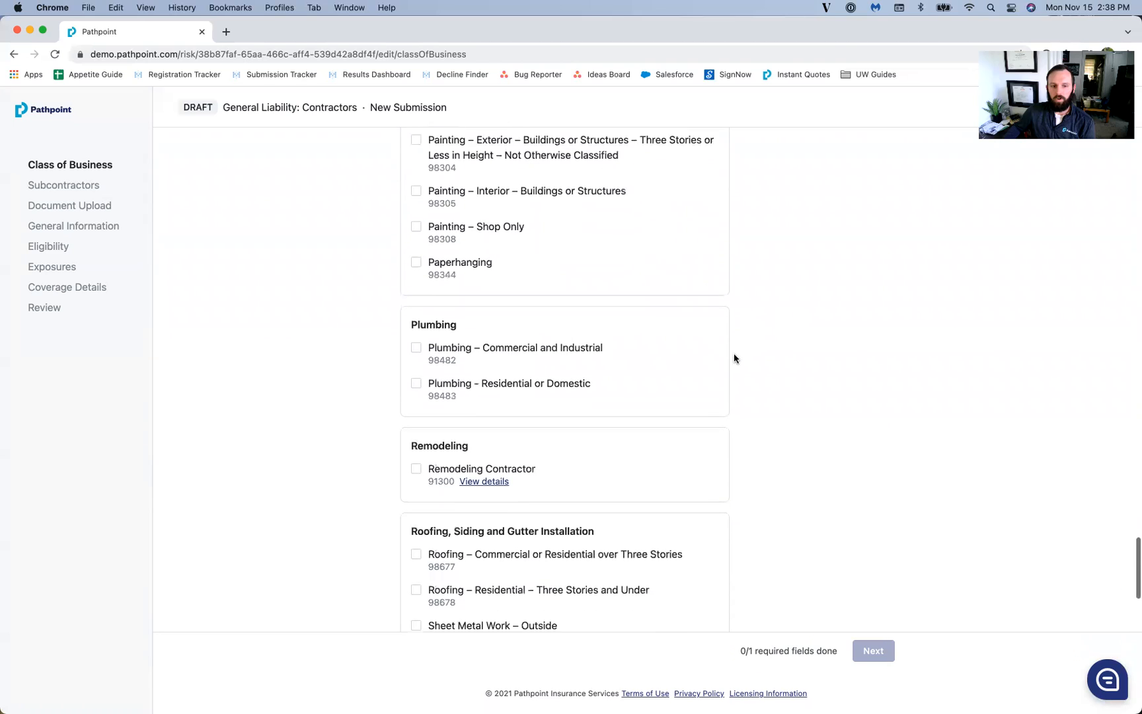
{"action": "scroll", "coordinate": [624, 351], "scroll_direction": "down", "scroll_amount": 1}
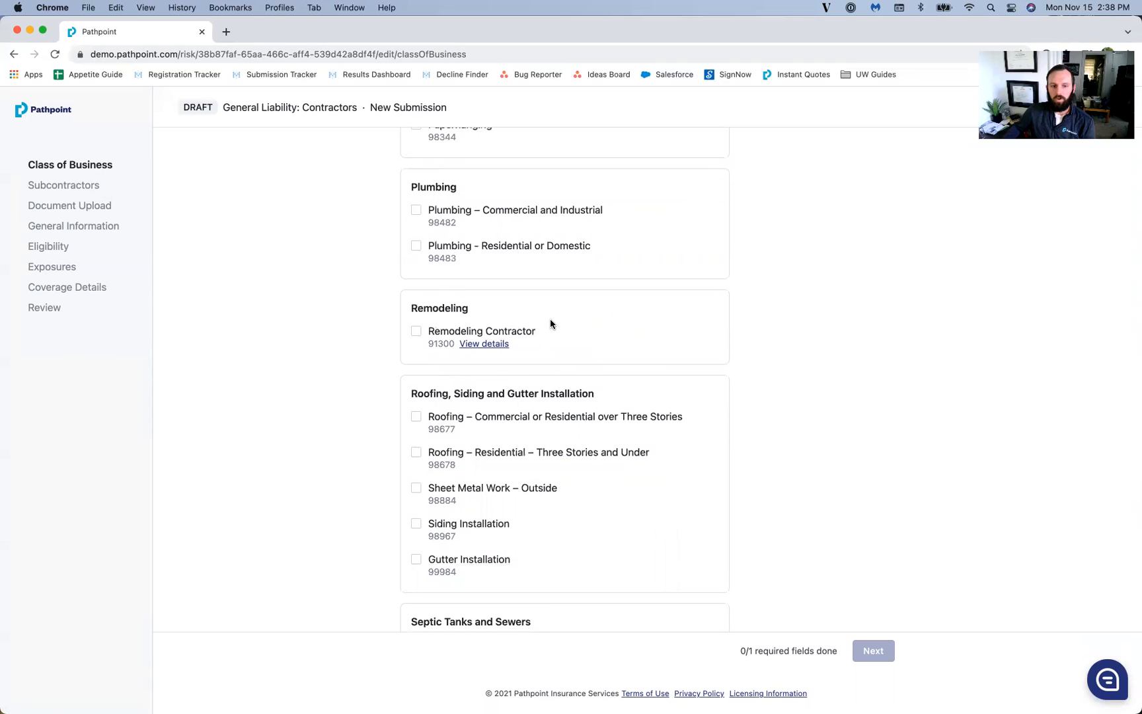
{"action": "left_click", "coordinate": [496, 346]}
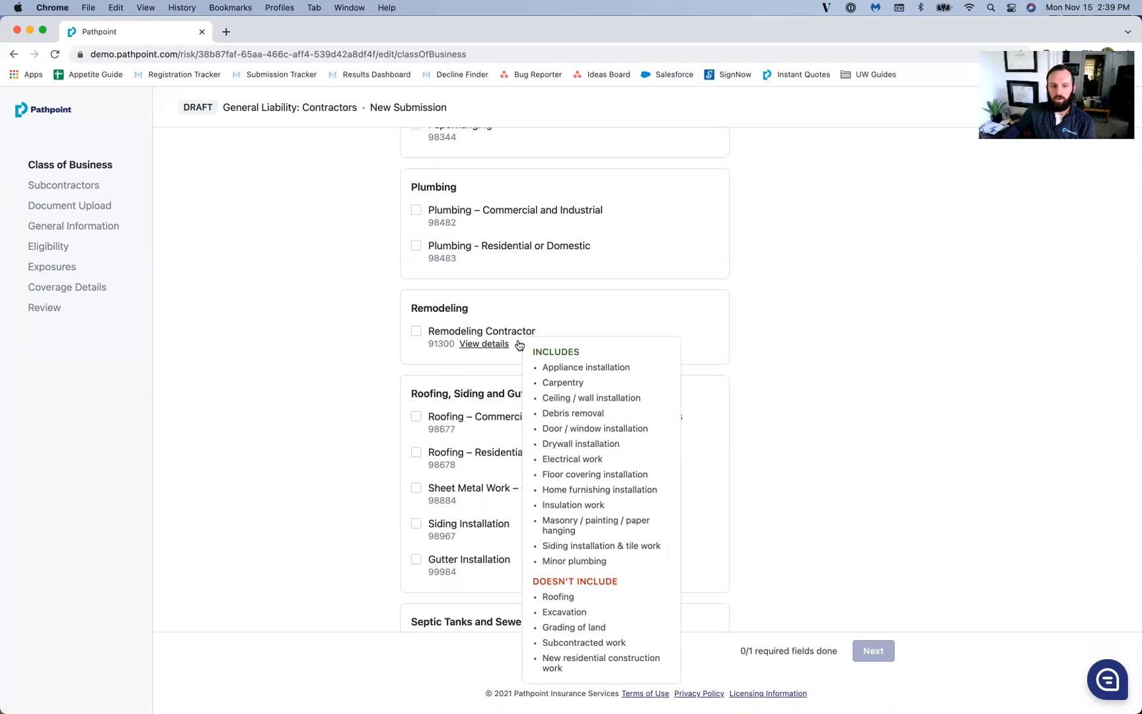
Step: Select Remodeling Contractor (91300) alongside residential roofing (98678) and continue to Subcontractors
{"action": "scroll", "coordinate": [830, 358], "scroll_direction": "down", "scroll_amount": 5}
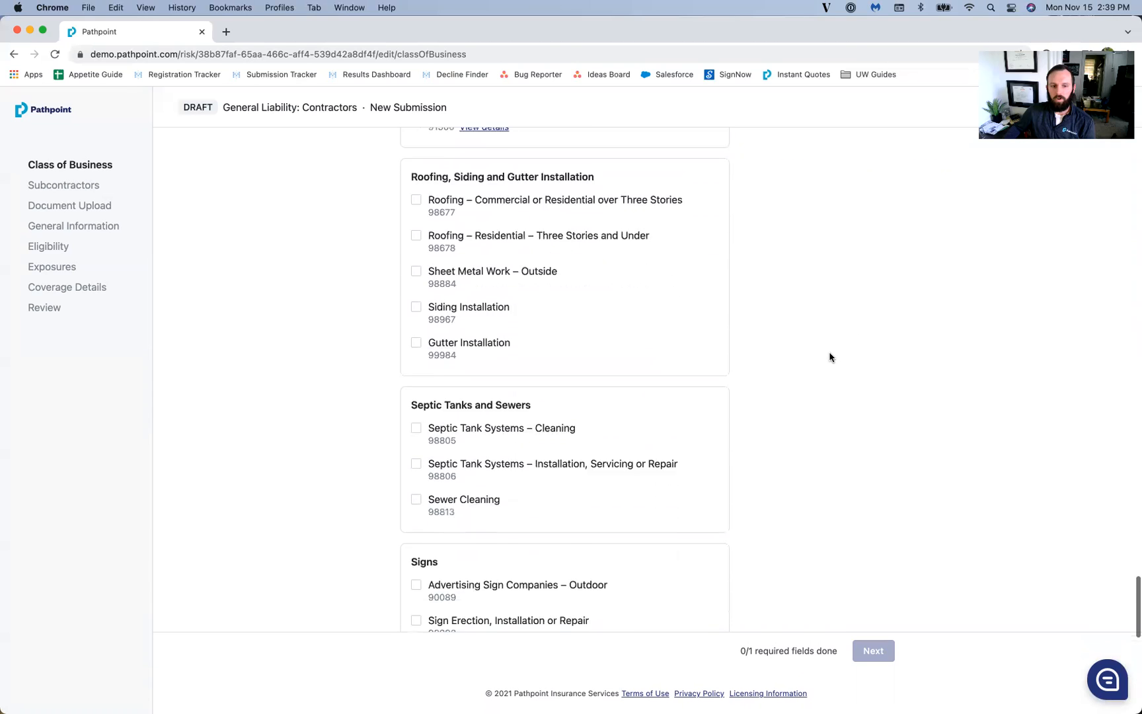
{"action": "scroll", "coordinate": [798, 360], "scroll_direction": "down", "scroll_amount": 5}
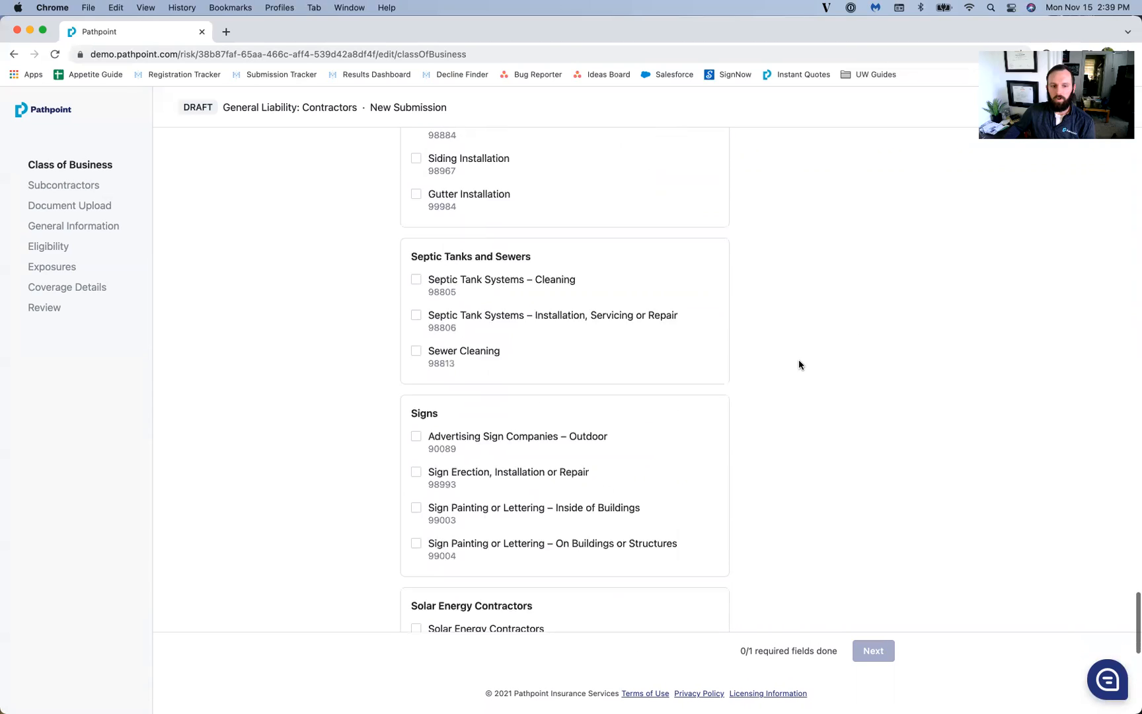
{"action": "scroll", "coordinate": [798, 364], "scroll_direction": "down", "scroll_amount": 3}
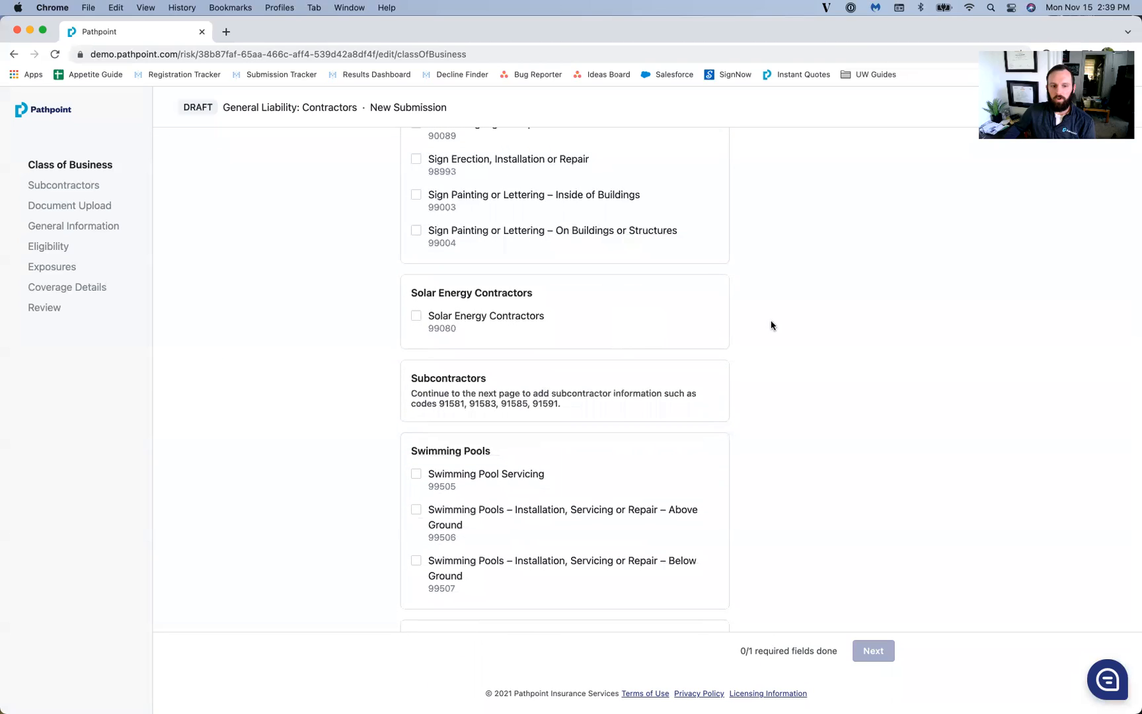
{"action": "scroll", "coordinate": [724, 324], "scroll_direction": "down", "scroll_amount": 7}
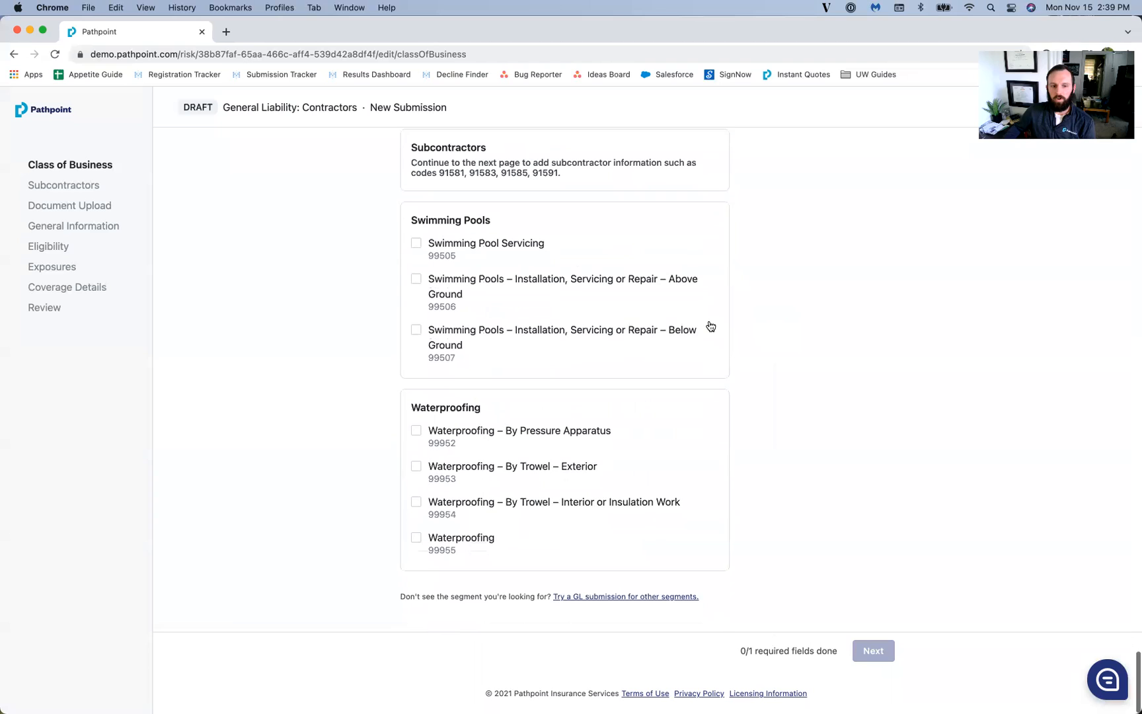
{"action": "scroll", "coordinate": [748, 417], "scroll_direction": "up", "scroll_amount": 15}
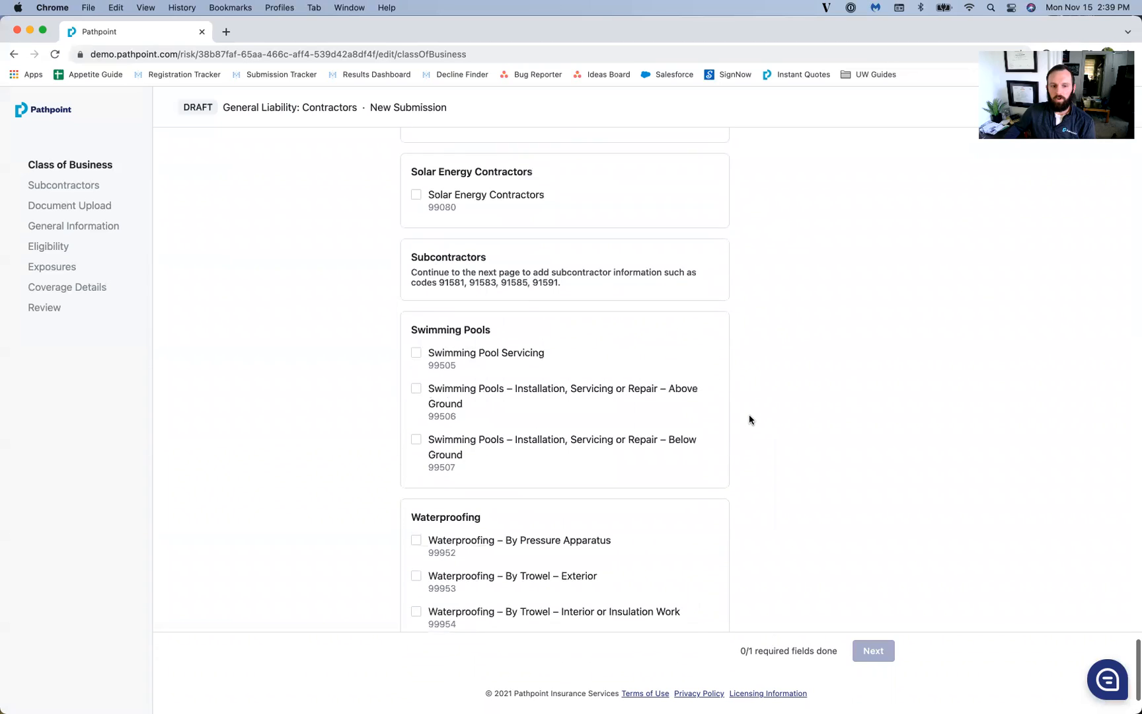
{"action": "scroll", "coordinate": [730, 425], "scroll_direction": "up", "scroll_amount": 15}
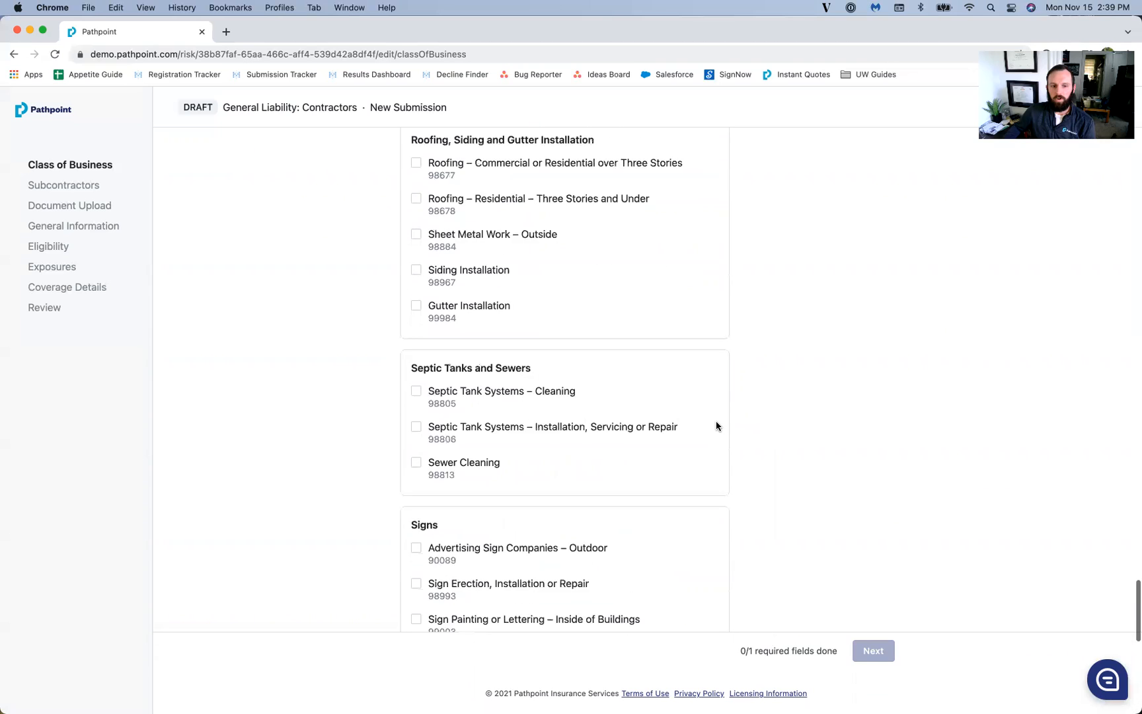
{"action": "scroll", "coordinate": [718, 428], "scroll_direction": "down", "scroll_amount": 2}
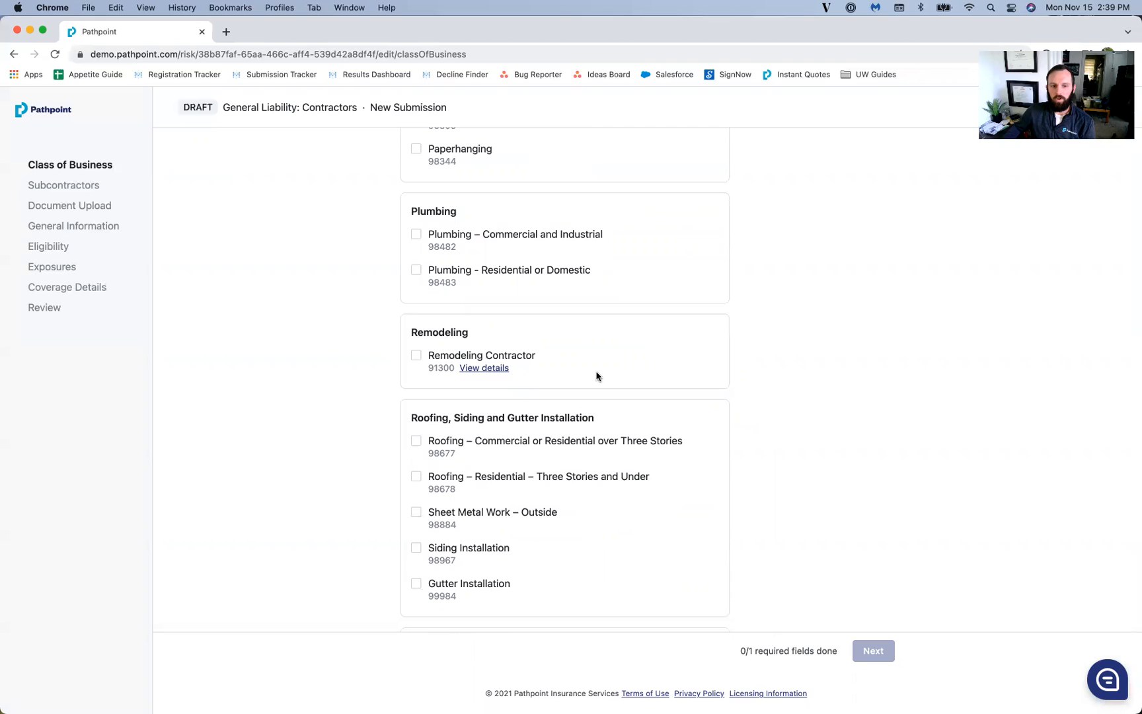
{"action": "scroll", "coordinate": [572, 364], "scroll_direction": "down", "scroll_amount": 1}
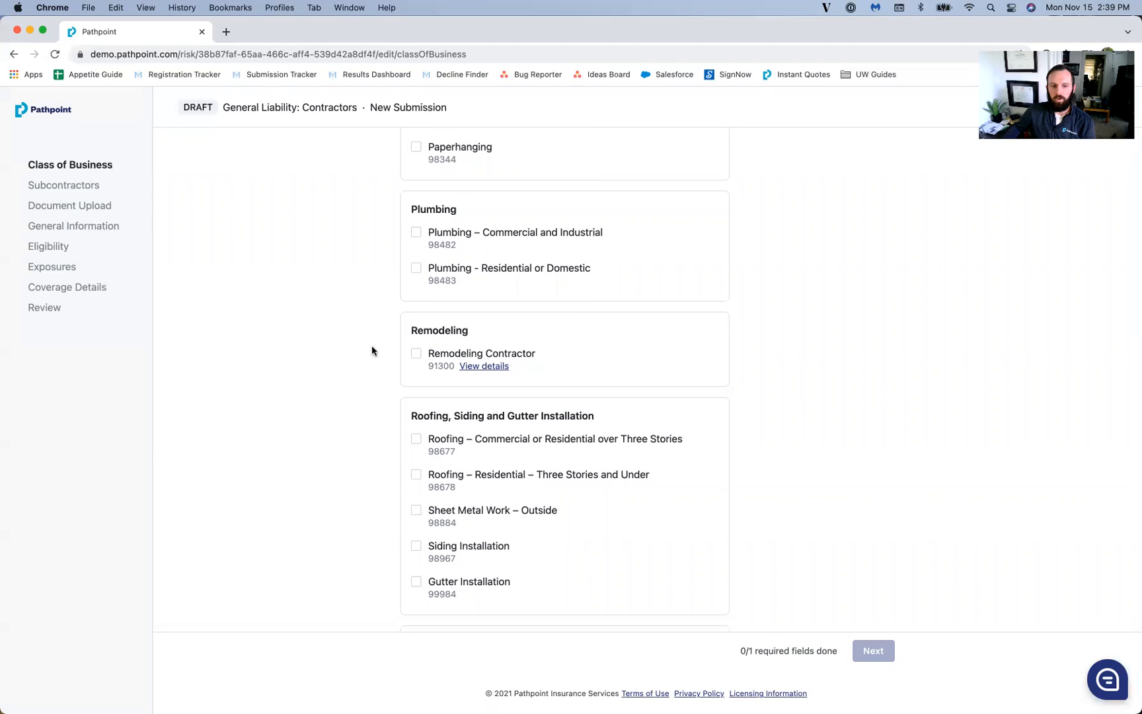
{"action": "left_click", "coordinate": [411, 362]}
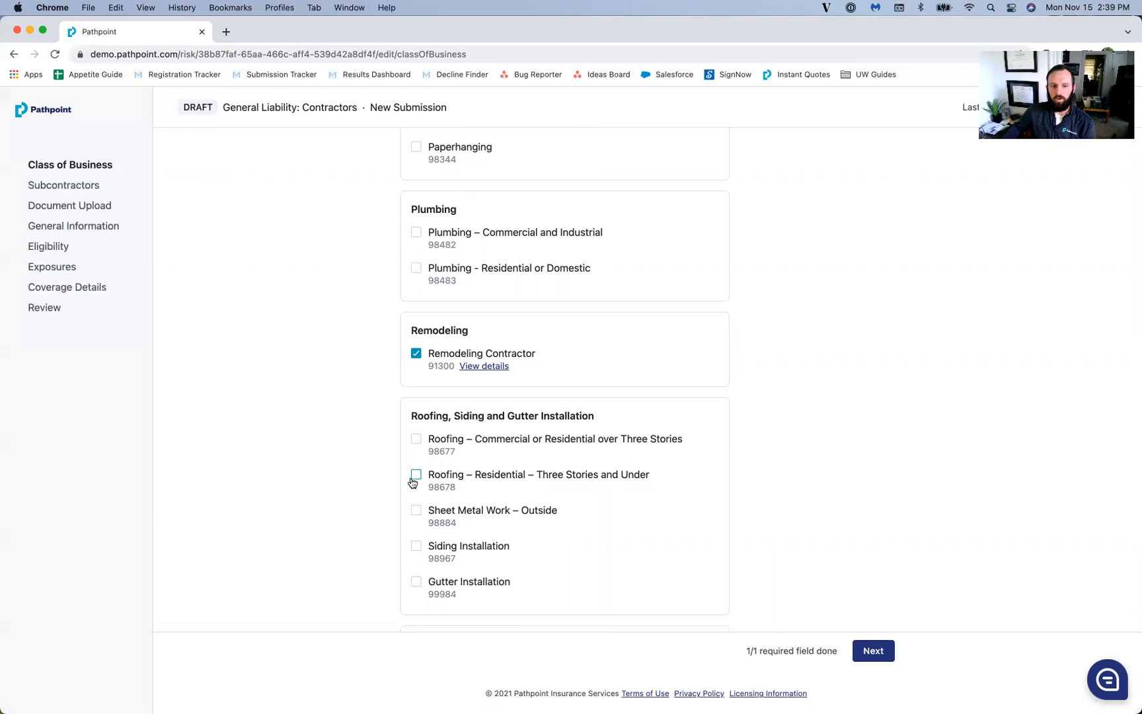
{"action": "left_click", "coordinate": [874, 653]}
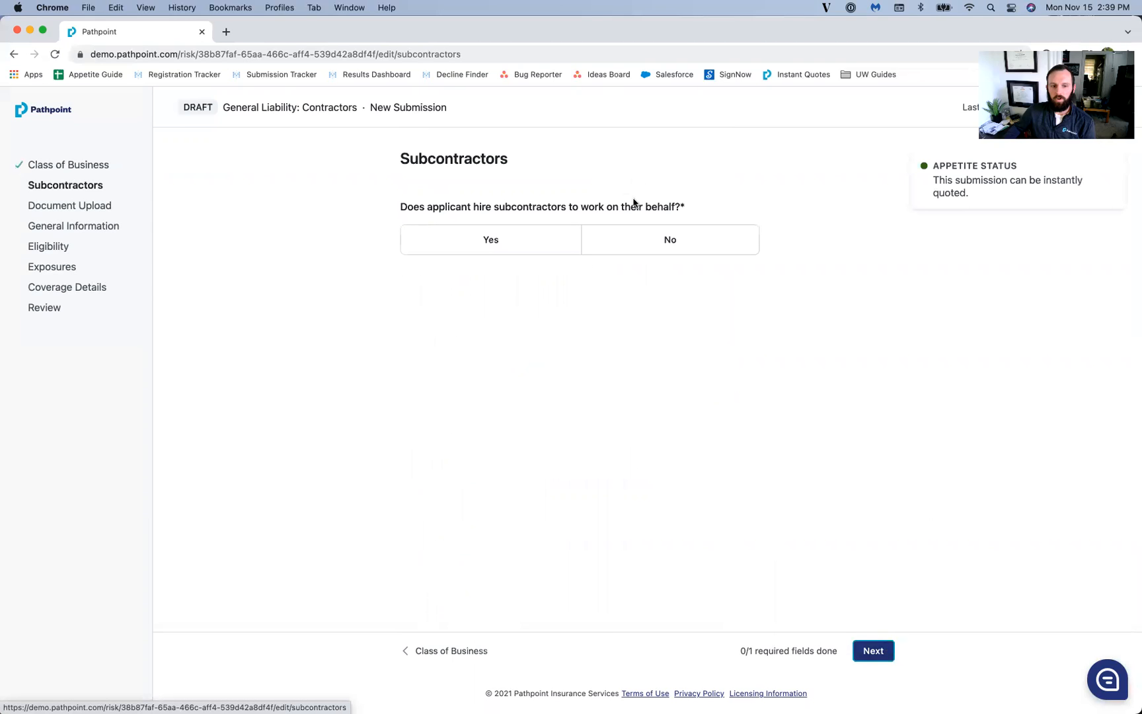
Step: Answer No to hiring subcontractors, replacing an initial Yes, and continue to Document Upload
{"action": "left_click", "coordinate": [522, 243]}
{"action": "scroll", "coordinate": [706, 329], "scroll_direction": "down", "scroll_amount": 8}
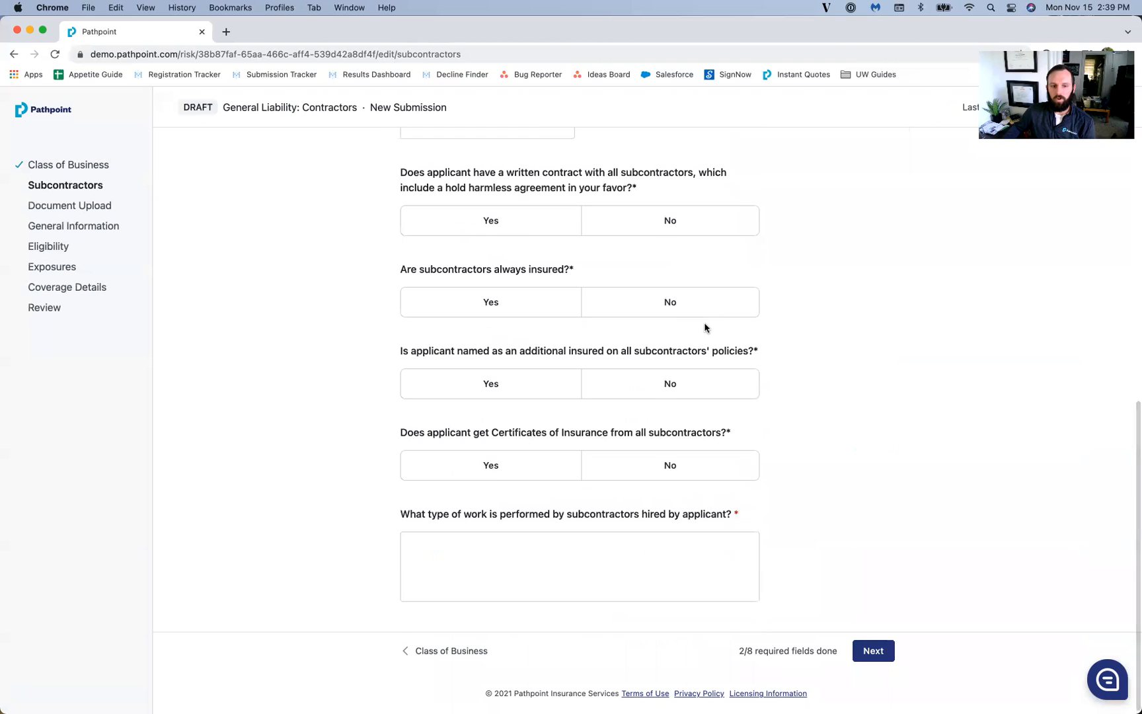
{"action": "scroll", "coordinate": [704, 327], "scroll_direction": "up", "scroll_amount": 8}
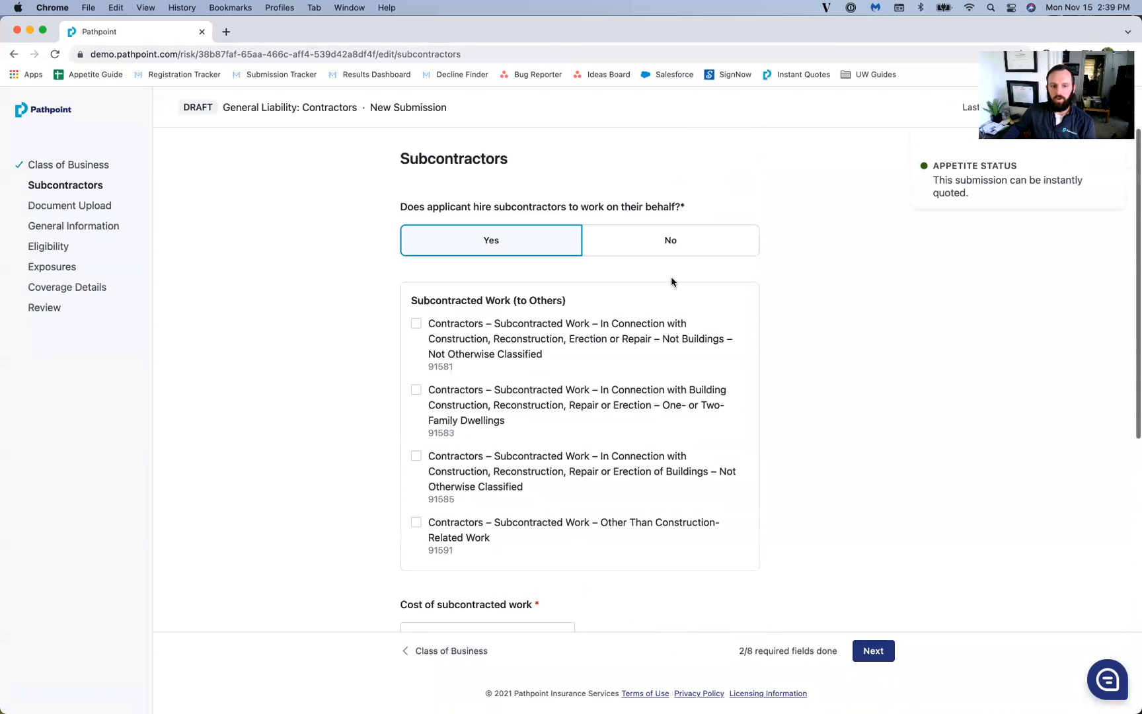
{"action": "left_click", "coordinate": [674, 250]}
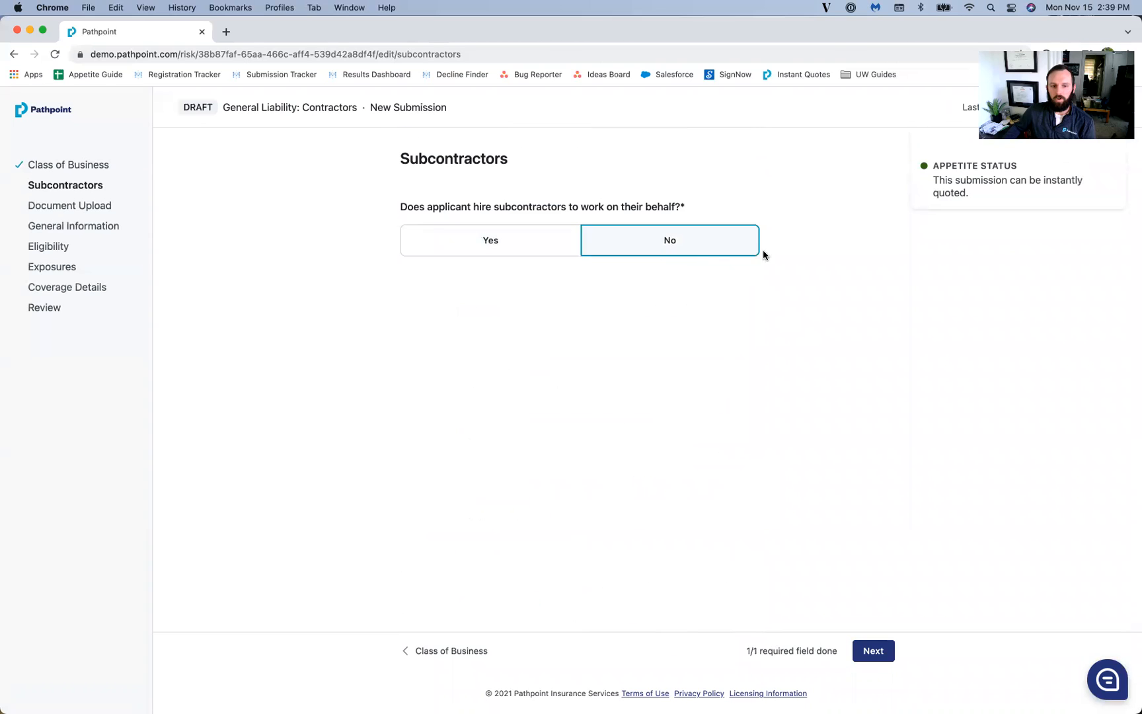
{"action": "left_click", "coordinate": [866, 654]}
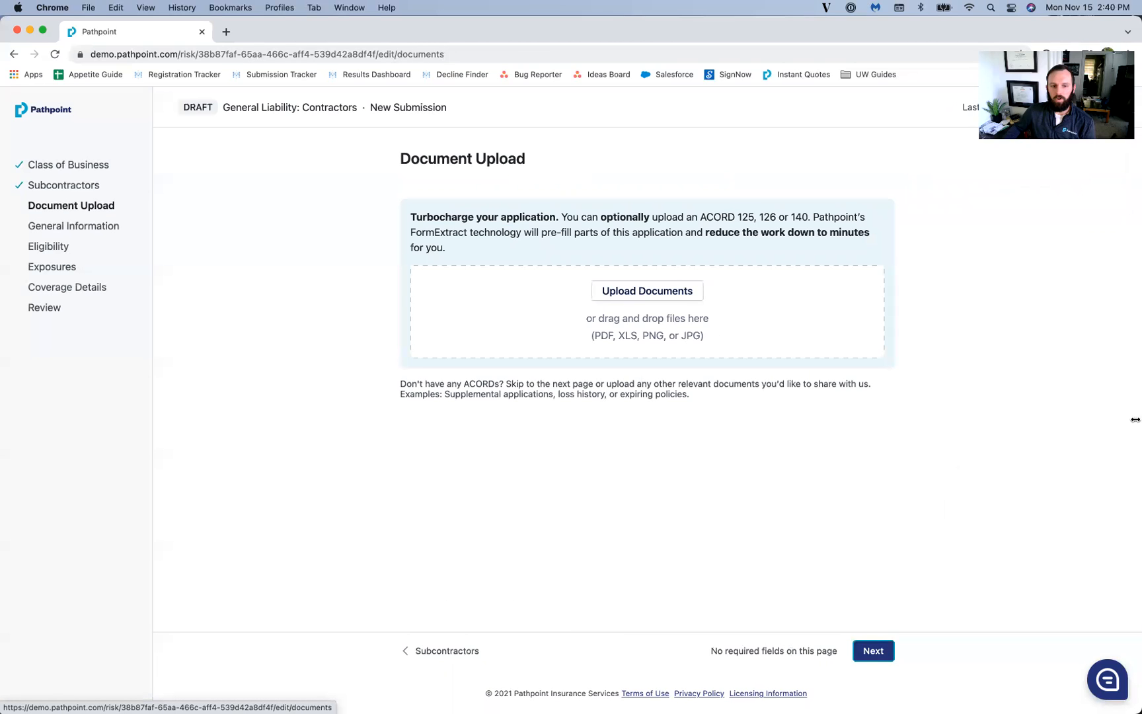
Step: Drag the ACORD 125 and ACORD 126 PDFs from the desktop into the drop zone and continue
{"action": "left_click_drag", "start_coordinate": [1134, 419], "coordinate": [1057, 422]}
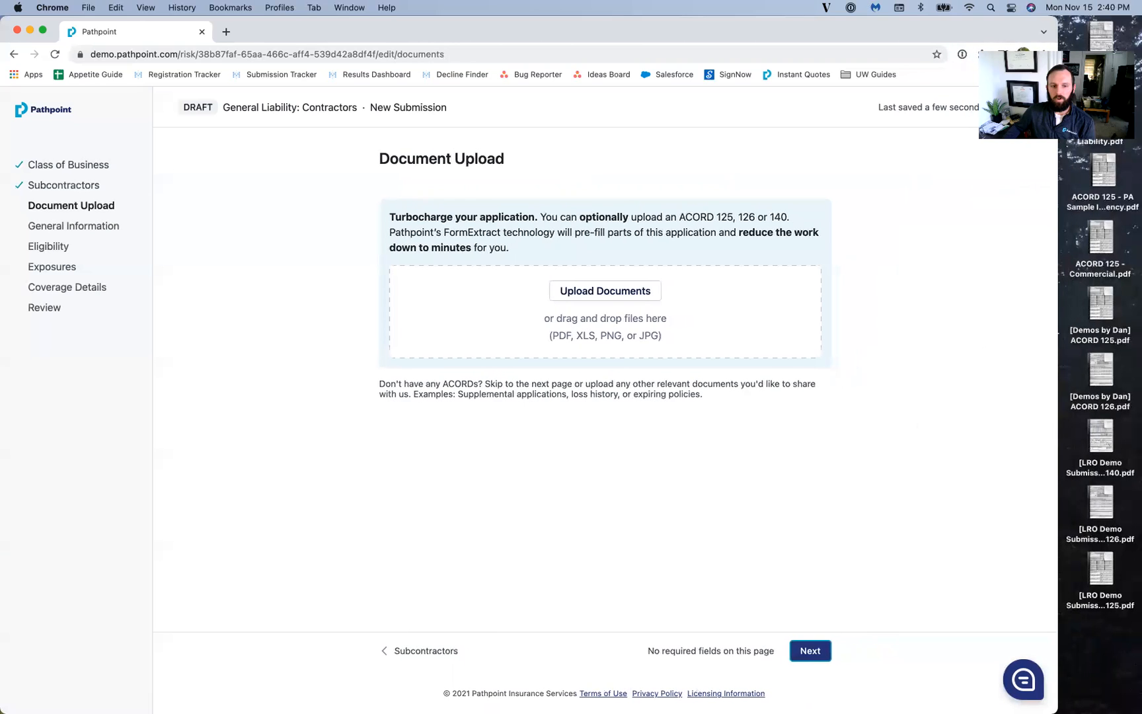
{"action": "left_click_drag", "start_coordinate": [1121, 317], "coordinate": [769, 338]}
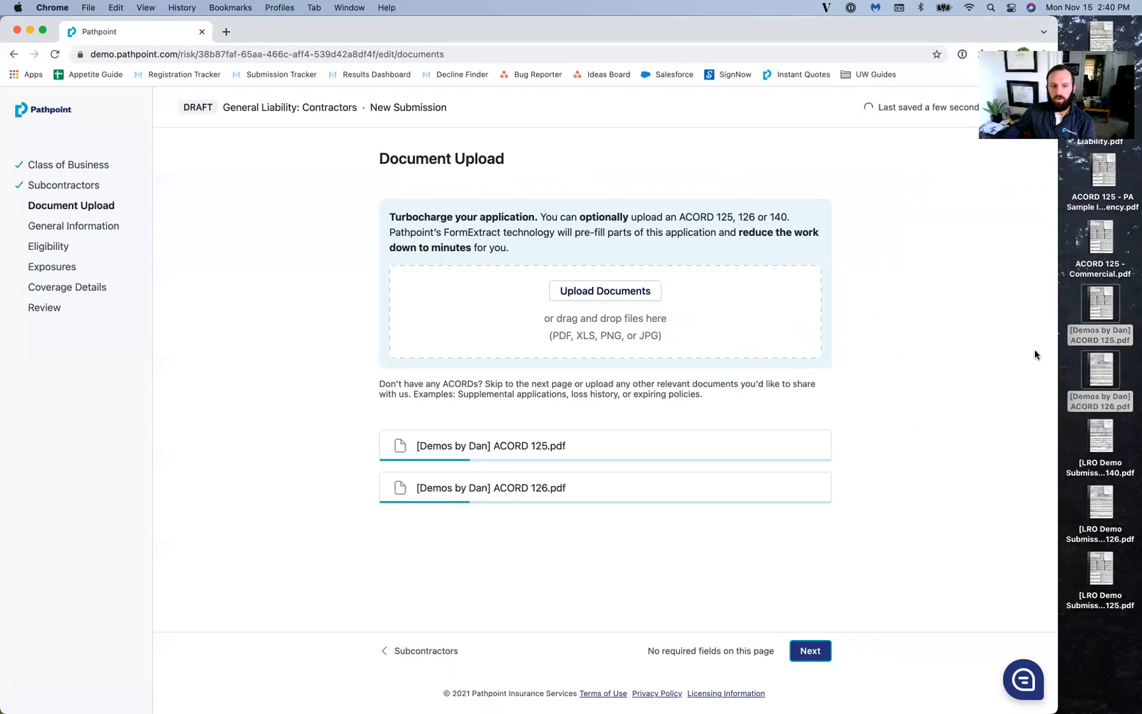
{"action": "double_click", "coordinate": [1056, 349]}
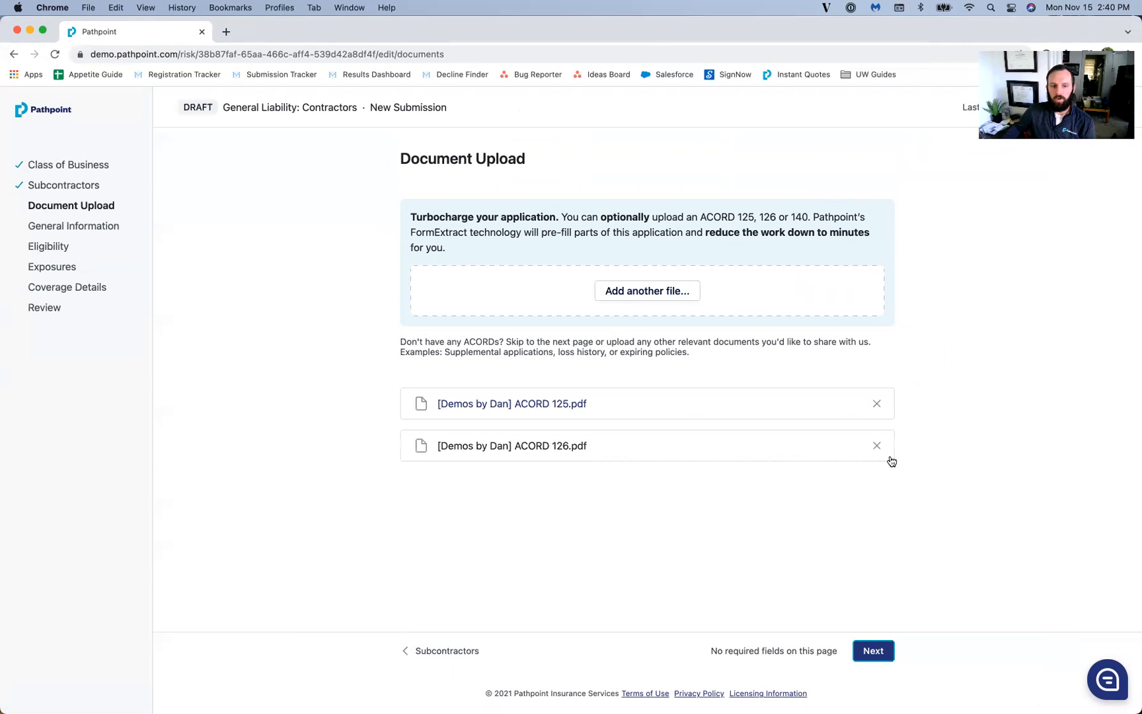
{"action": "left_click", "coordinate": [874, 650]}
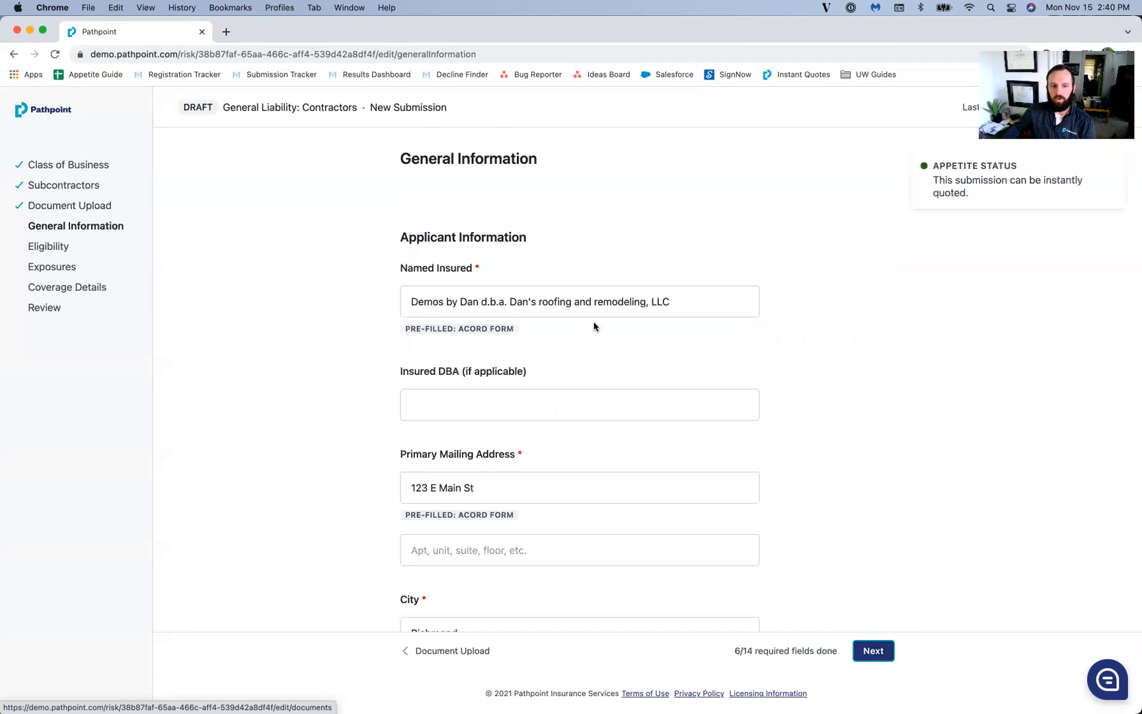
Step: Set entity type to Limited Liability Company, operating state Virginia, and founding year 2021
{"action": "scroll", "coordinate": [472, 337], "scroll_direction": "down", "scroll_amount": 1}
{"action": "scroll", "coordinate": [471, 337], "scroll_direction": "down", "scroll_amount": 10}
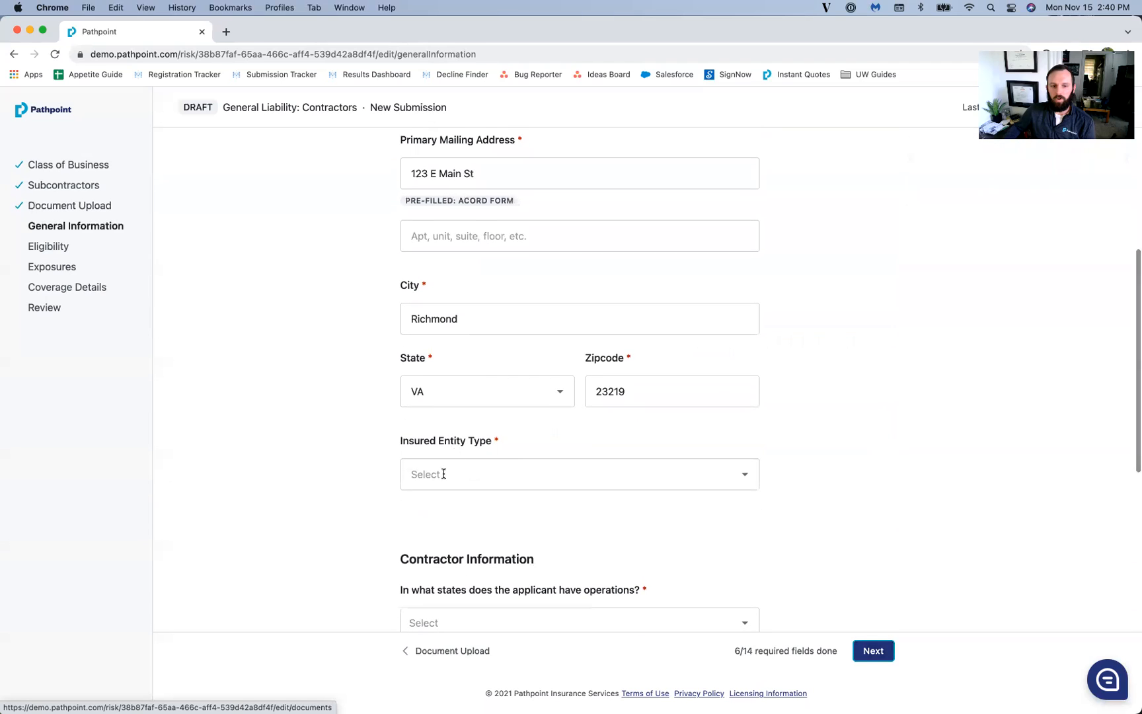
{"action": "left_click", "coordinate": [450, 468]}
{"action": "left_click", "coordinate": [448, 230]}
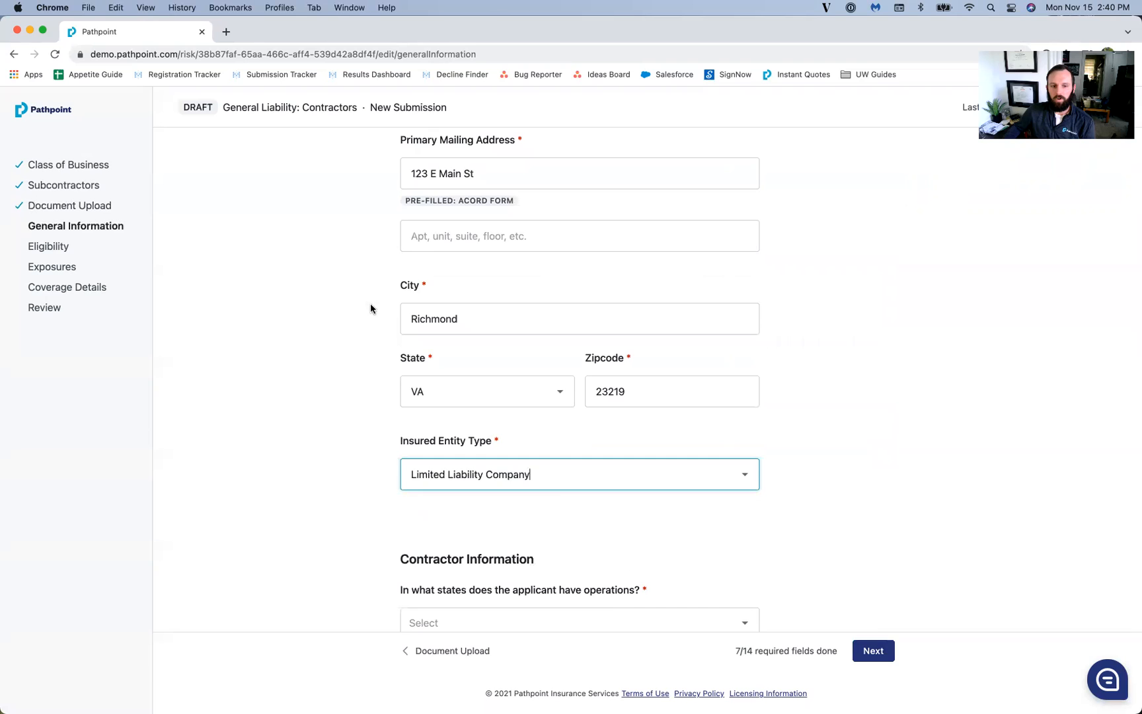
{"action": "scroll", "coordinate": [370, 304], "scroll_direction": "down", "scroll_amount": 3}
{"action": "scroll", "coordinate": [423, 383], "scroll_direction": "down", "scroll_amount": 2}
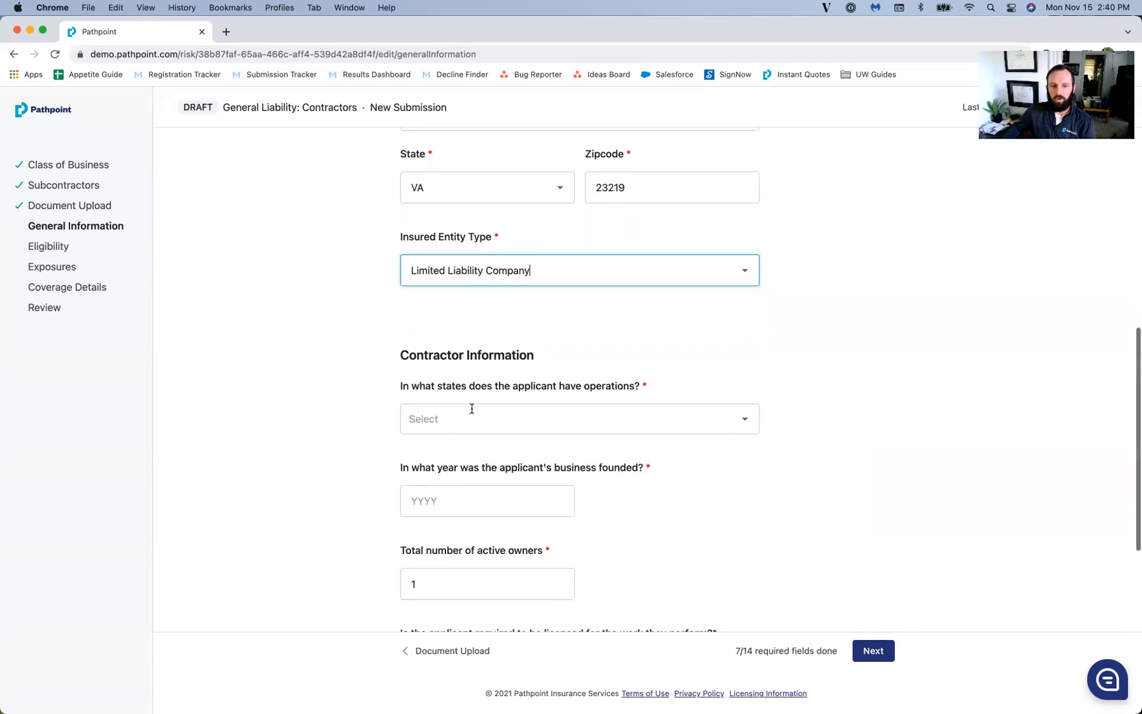
{"action": "left_click", "coordinate": [476, 410]}
{"action": "type", "text": "Virginia"}
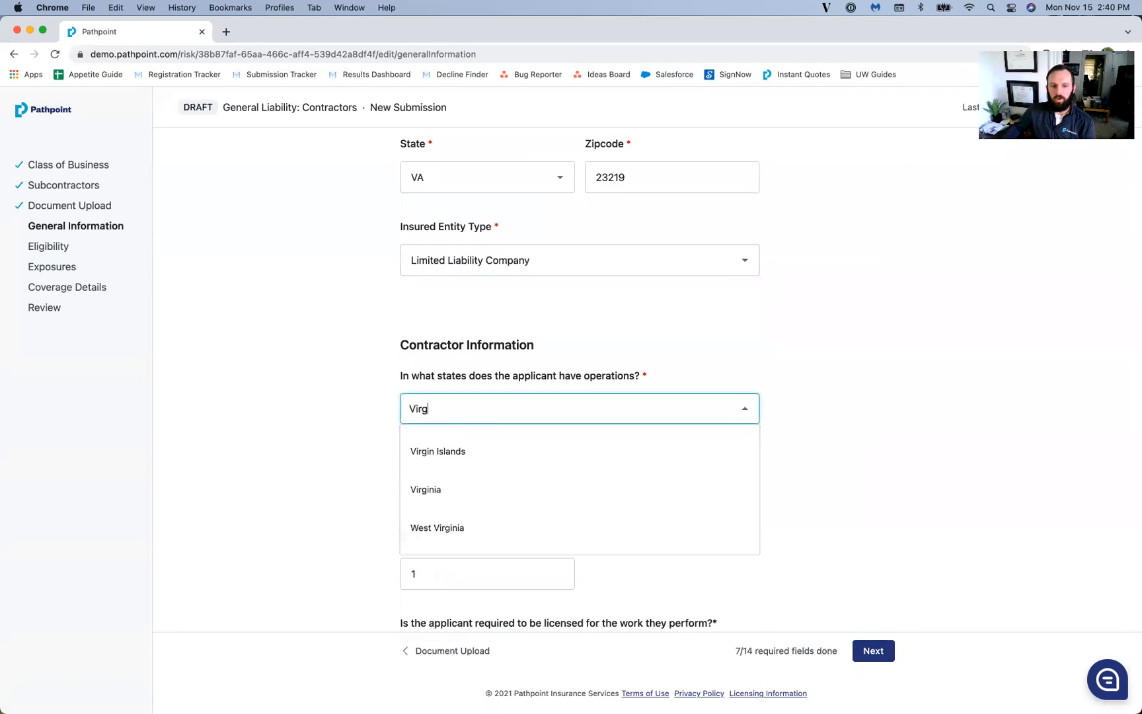
{"action": "left_click", "coordinate": [466, 461]}
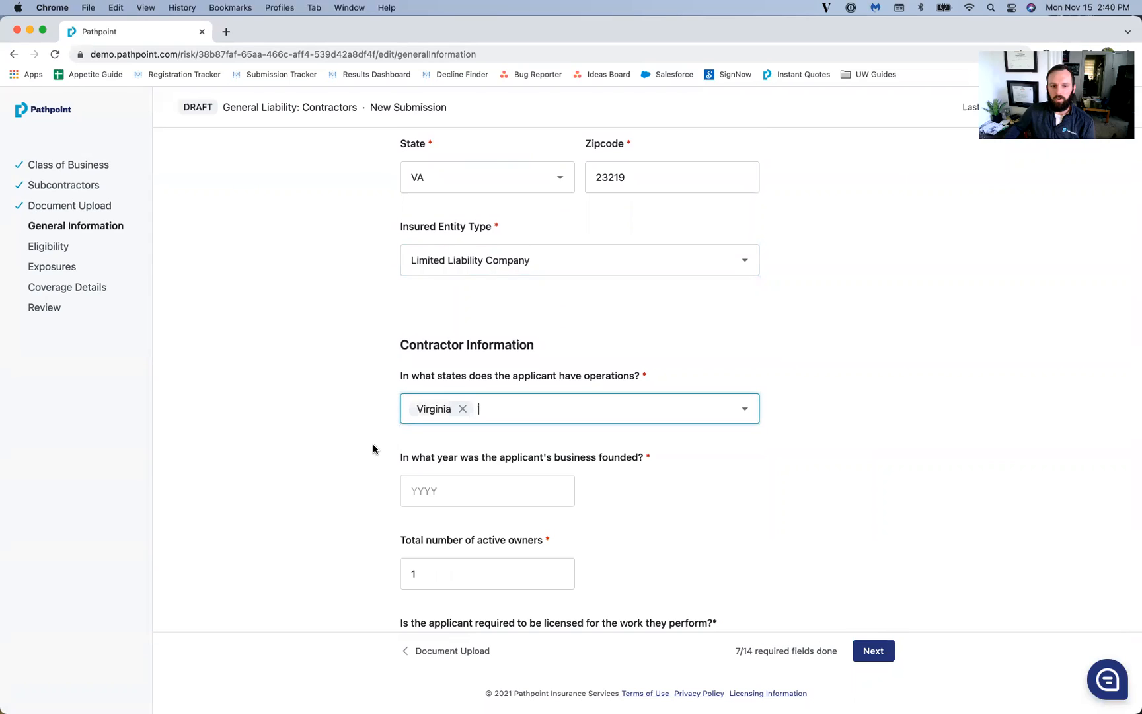
{"action": "scroll", "coordinate": [396, 436], "scroll_direction": "down", "scroll_amount": 2}
{"action": "left_click", "coordinate": [461, 409]}
{"action": "type", "text": "2021"}
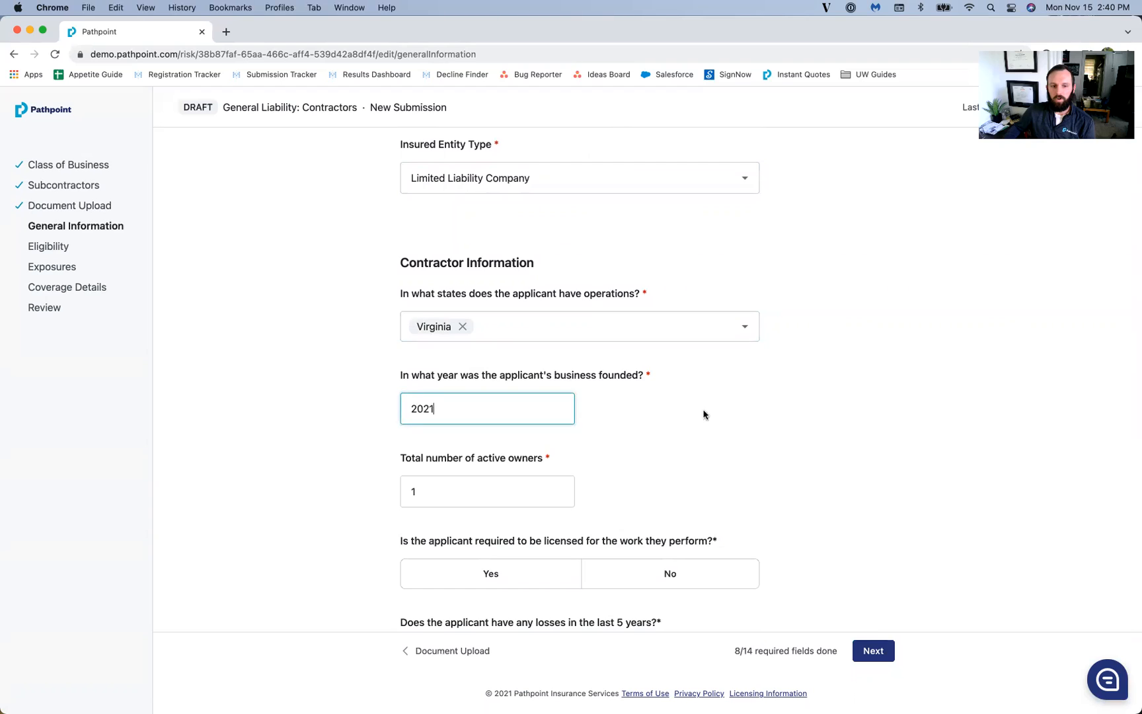
Step: Answer Yes to licensing required and licensed, and No to all four loss and coverage history questions
{"action": "scroll", "coordinate": [704, 413], "scroll_direction": "down", "scroll_amount": 2}
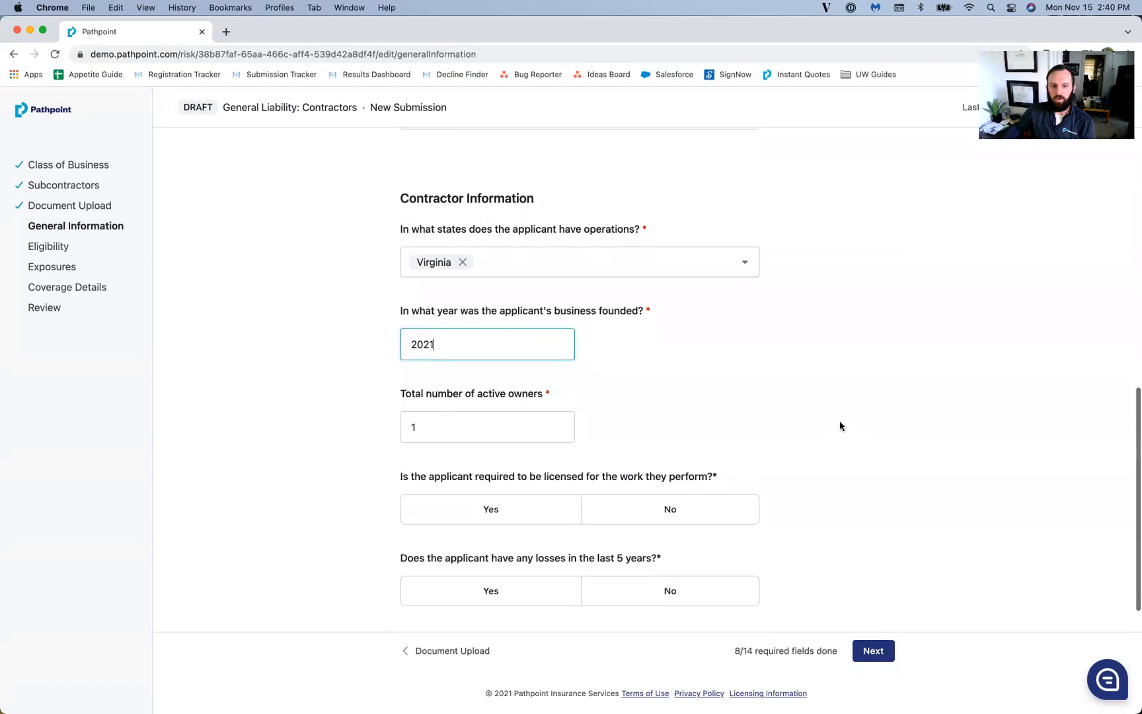
{"action": "scroll", "coordinate": [853, 410], "scroll_direction": "down", "scroll_amount": 5}
{"action": "scroll", "coordinate": [853, 411], "scroll_direction": "down", "scroll_amount": 2}
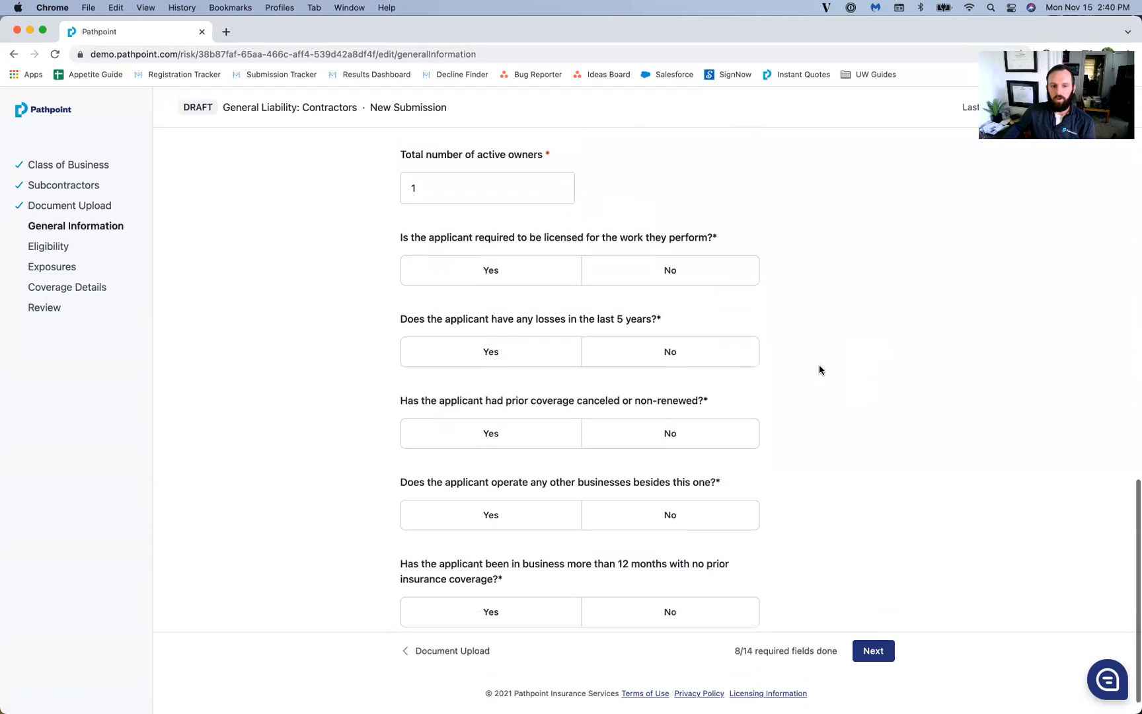
{"action": "left_click", "coordinate": [547, 277]}
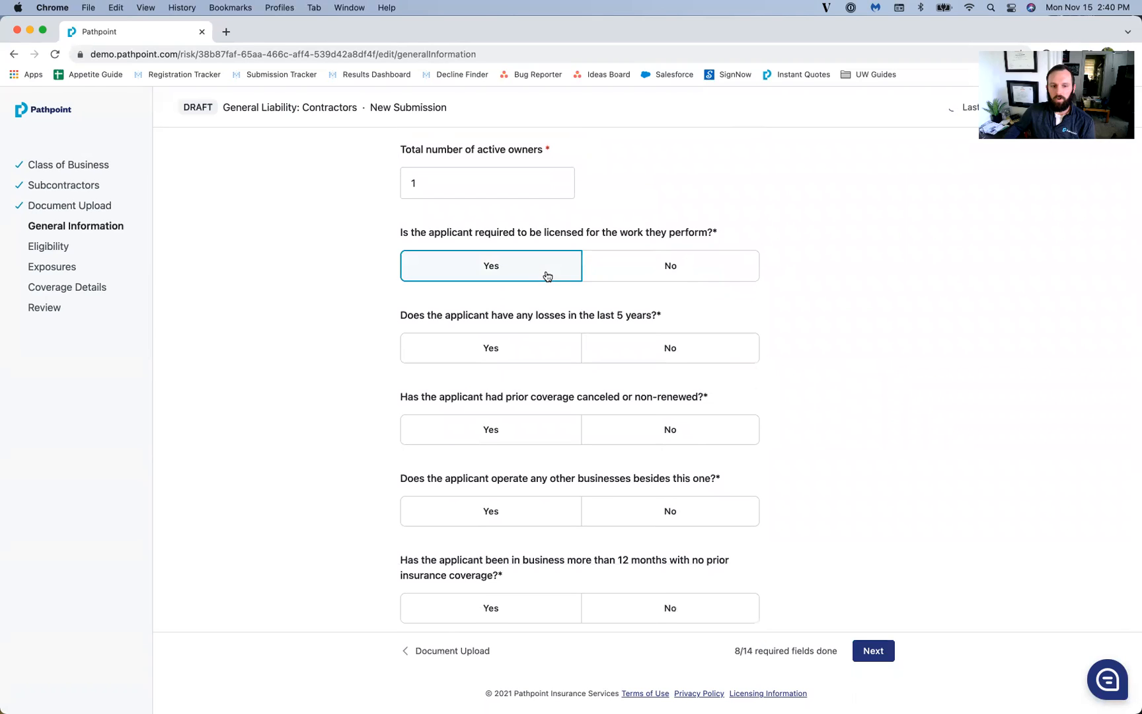
{"action": "left_click", "coordinate": [518, 366]}
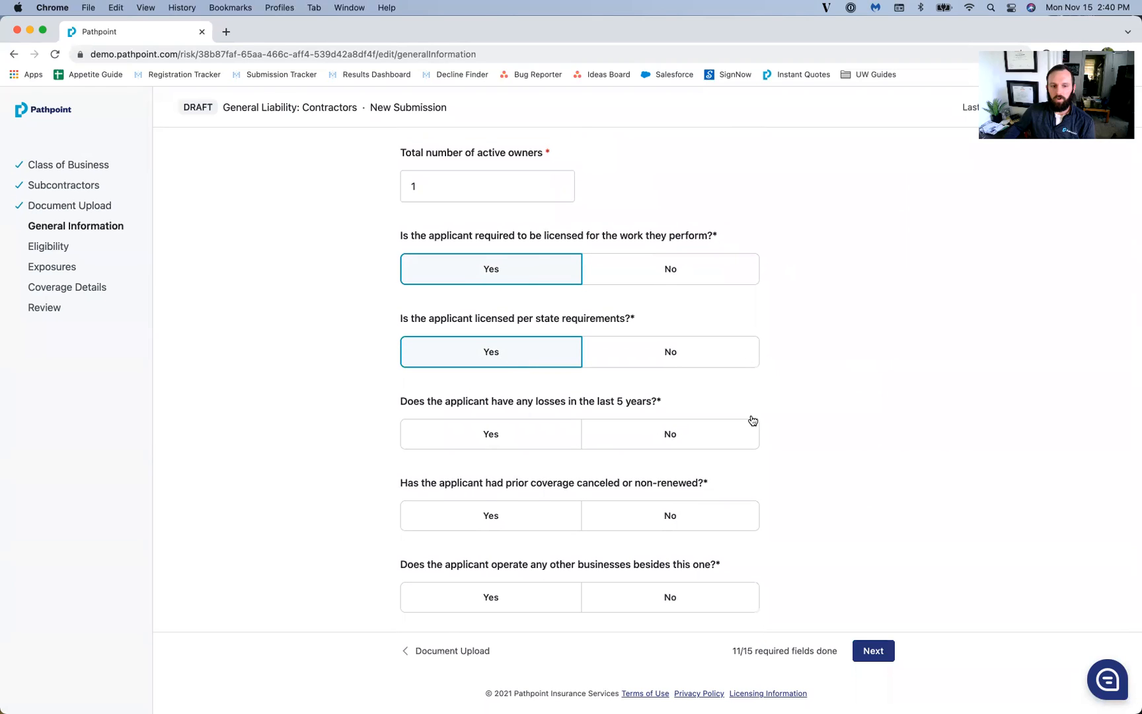
{"action": "scroll", "coordinate": [836, 349], "scroll_direction": "down", "scroll_amount": 3}
{"action": "left_click", "coordinate": [670, 326]}
{"action": "left_click", "coordinate": [662, 415]}
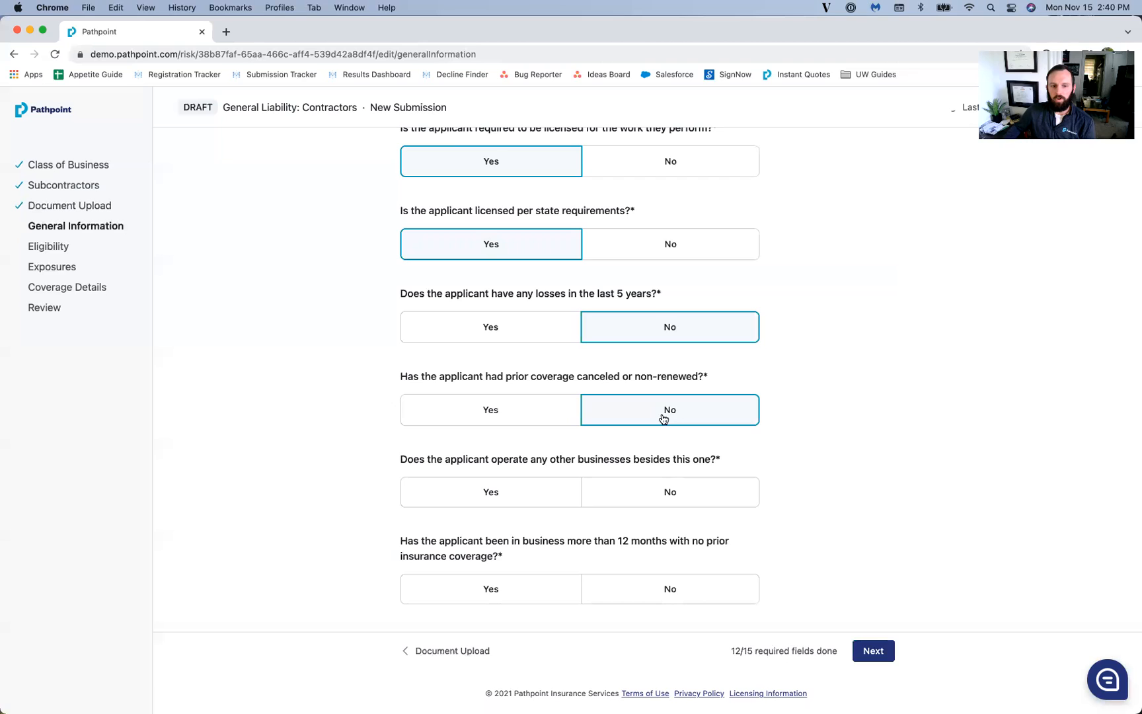
{"action": "left_click", "coordinate": [670, 509]}
{"action": "left_click", "coordinate": [683, 601]}
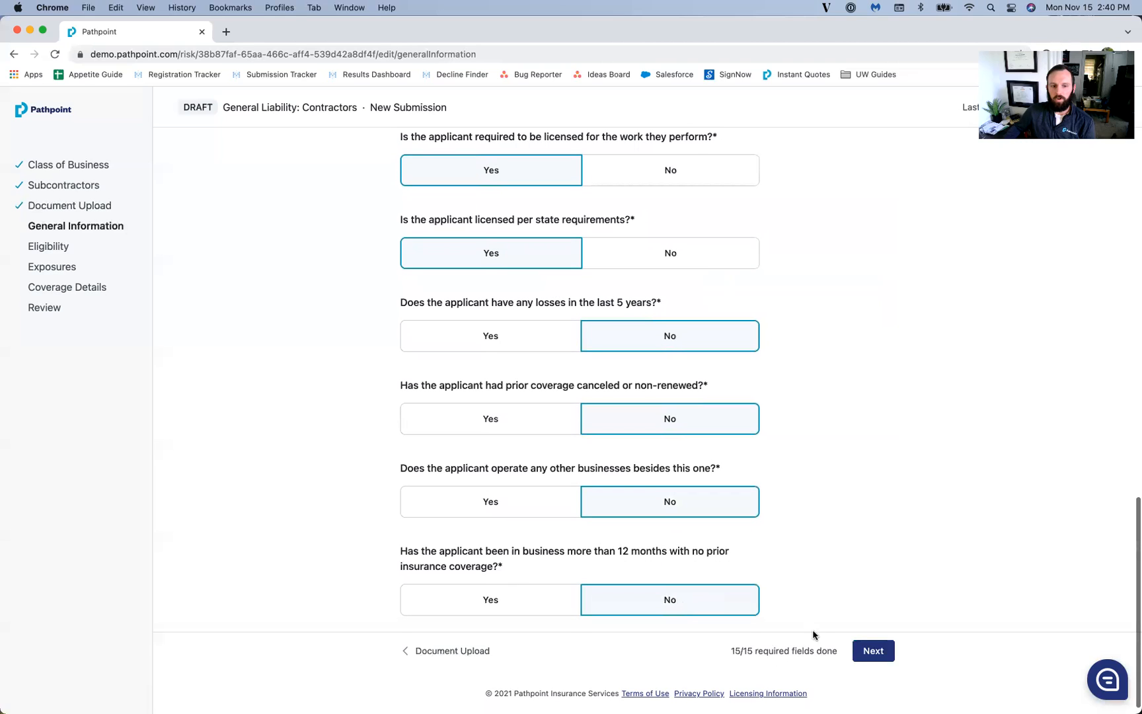
{"action": "left_click", "coordinate": [873, 650]}
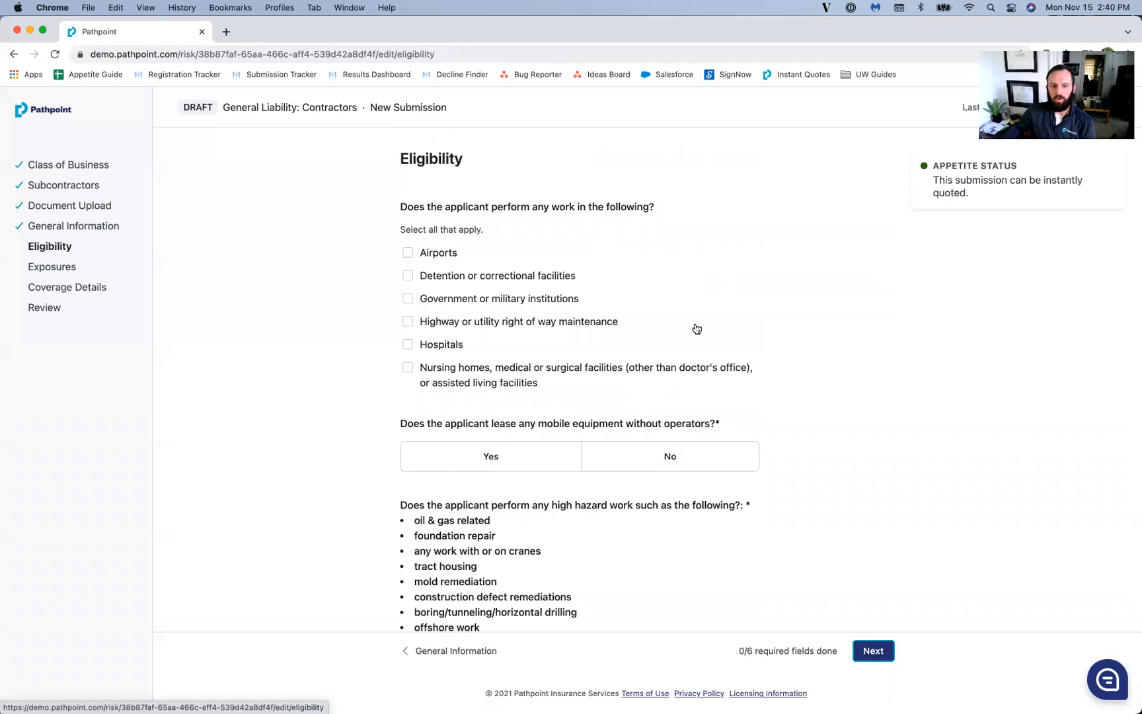
Step: Answer No to leasing mobile equipment without operators and to high hazard work
{"action": "scroll", "coordinate": [746, 234], "scroll_direction": "down", "scroll_amount": 1}
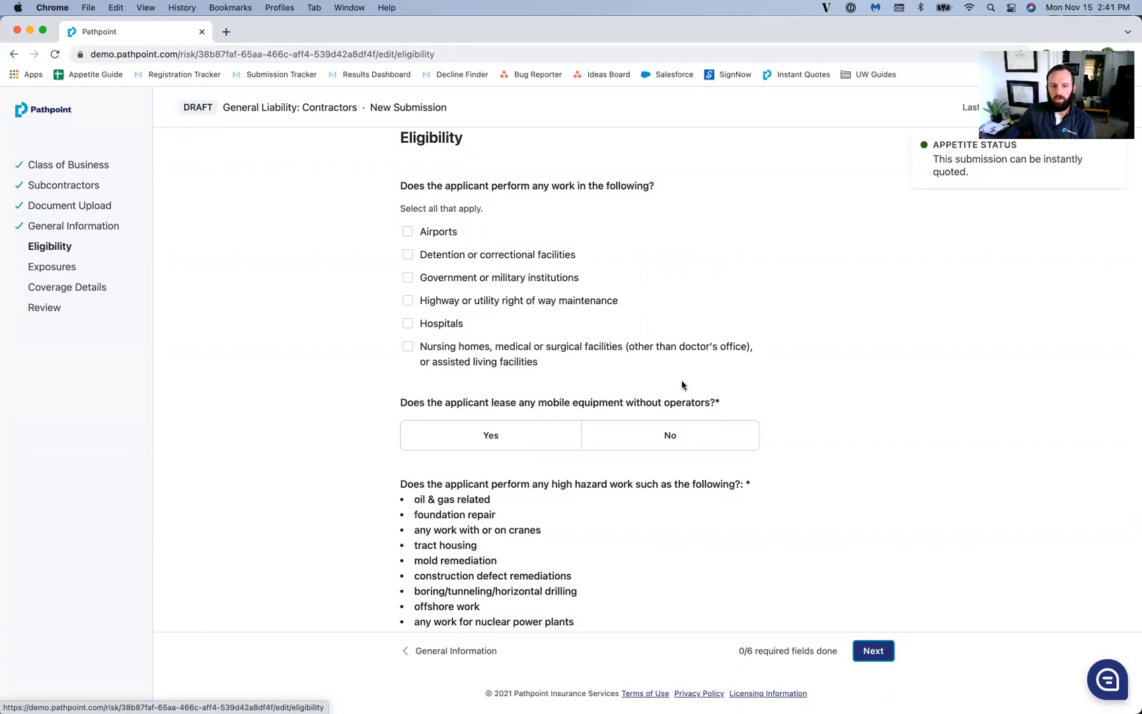
{"action": "left_click", "coordinate": [700, 436]}
{"action": "scroll", "coordinate": [704, 396], "scroll_direction": "down", "scroll_amount": 3}
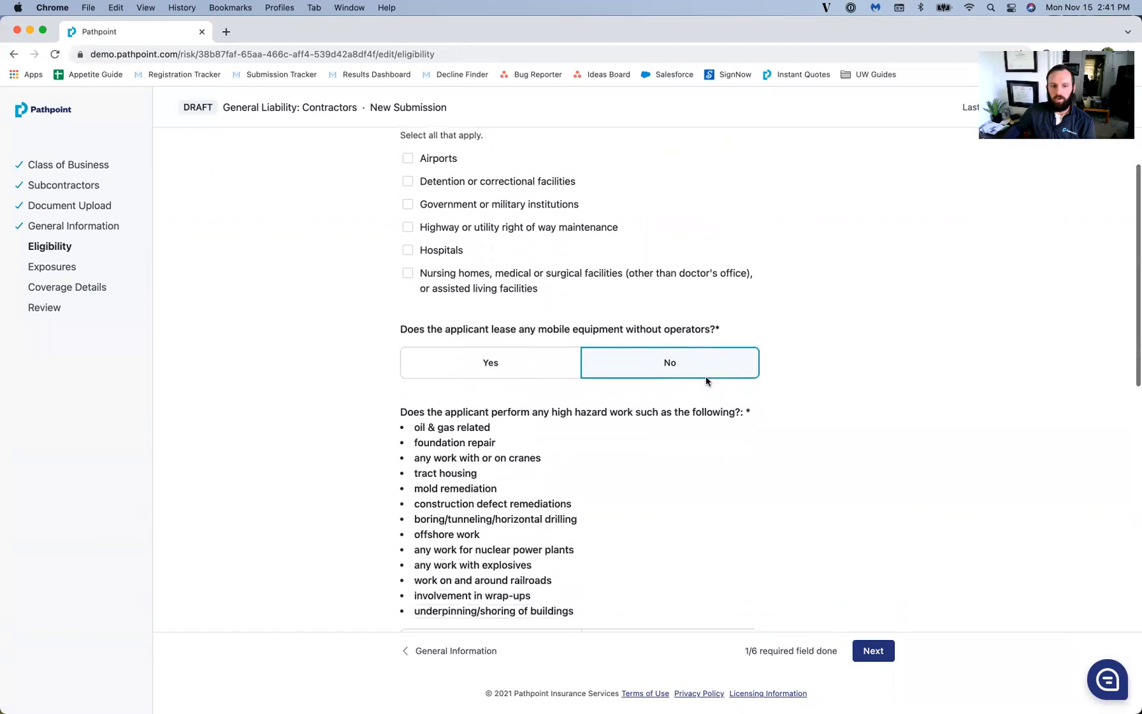
{"action": "left_click", "coordinate": [674, 490]}
{"action": "scroll", "coordinate": [843, 440], "scroll_direction": "down", "scroll_amount": 4}
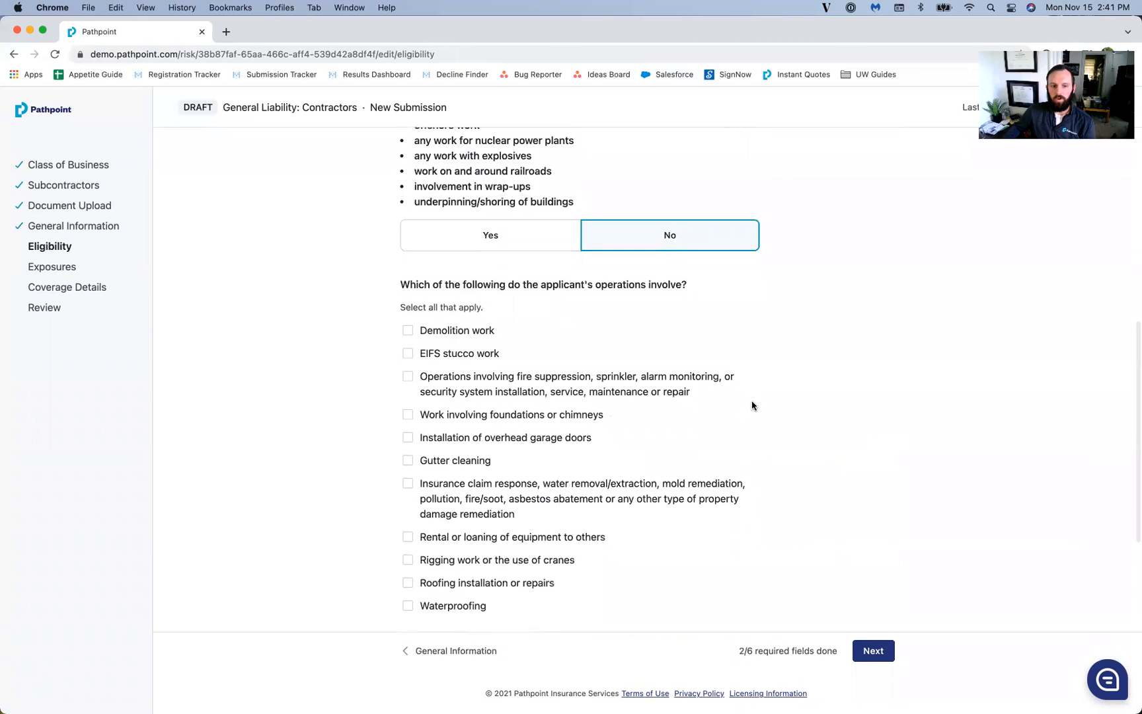
{"action": "scroll", "coordinate": [752, 402], "scroll_direction": "down", "scroll_amount": 1}
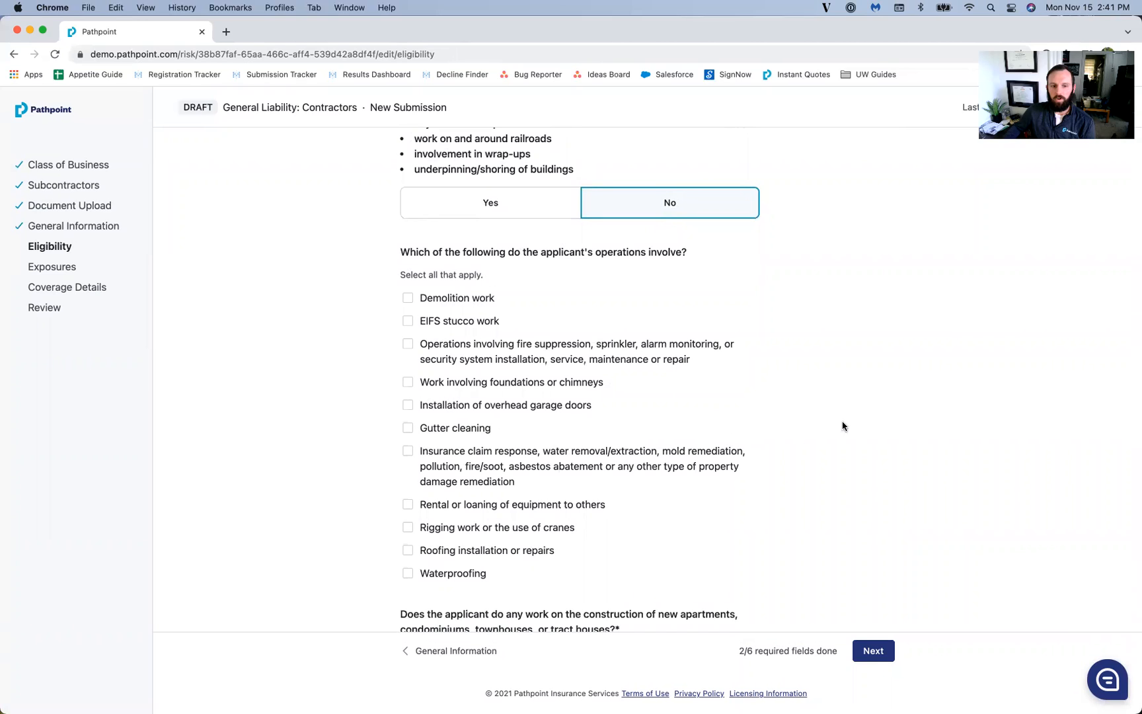
{"action": "scroll", "coordinate": [843, 433], "scroll_direction": "down", "scroll_amount": 1}
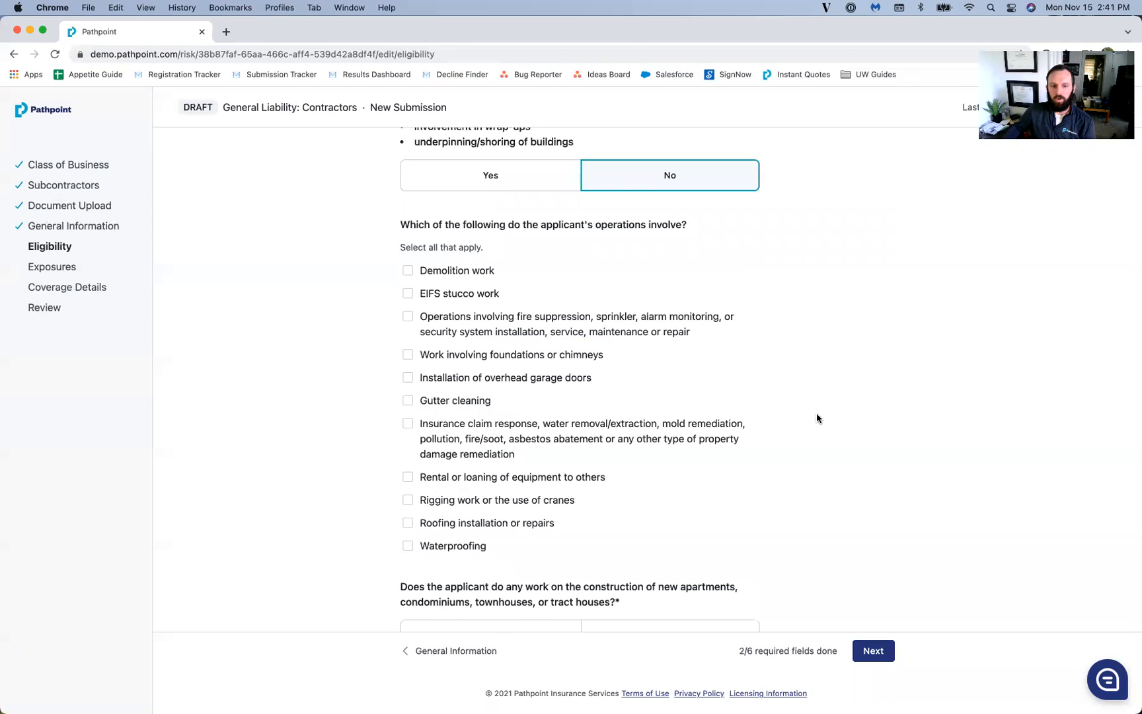
{"action": "scroll", "coordinate": [816, 418], "scroll_direction": "down", "scroll_amount": 4}
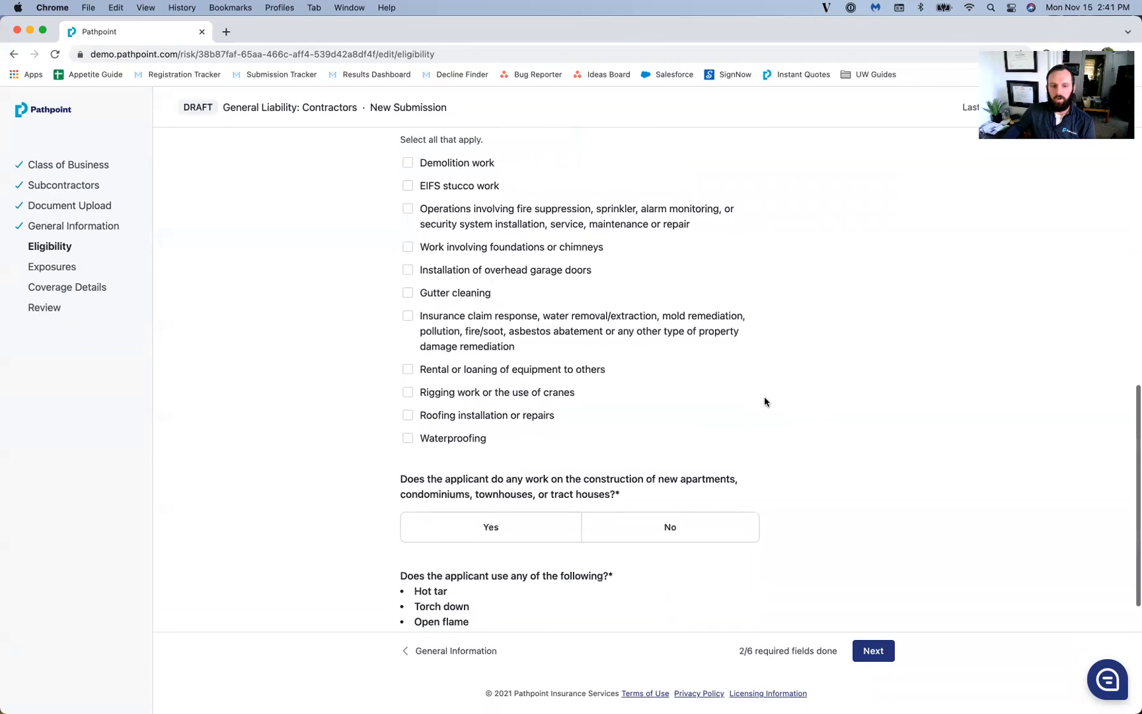
{"action": "scroll", "coordinate": [766, 403], "scroll_direction": "up", "scroll_amount": 1}
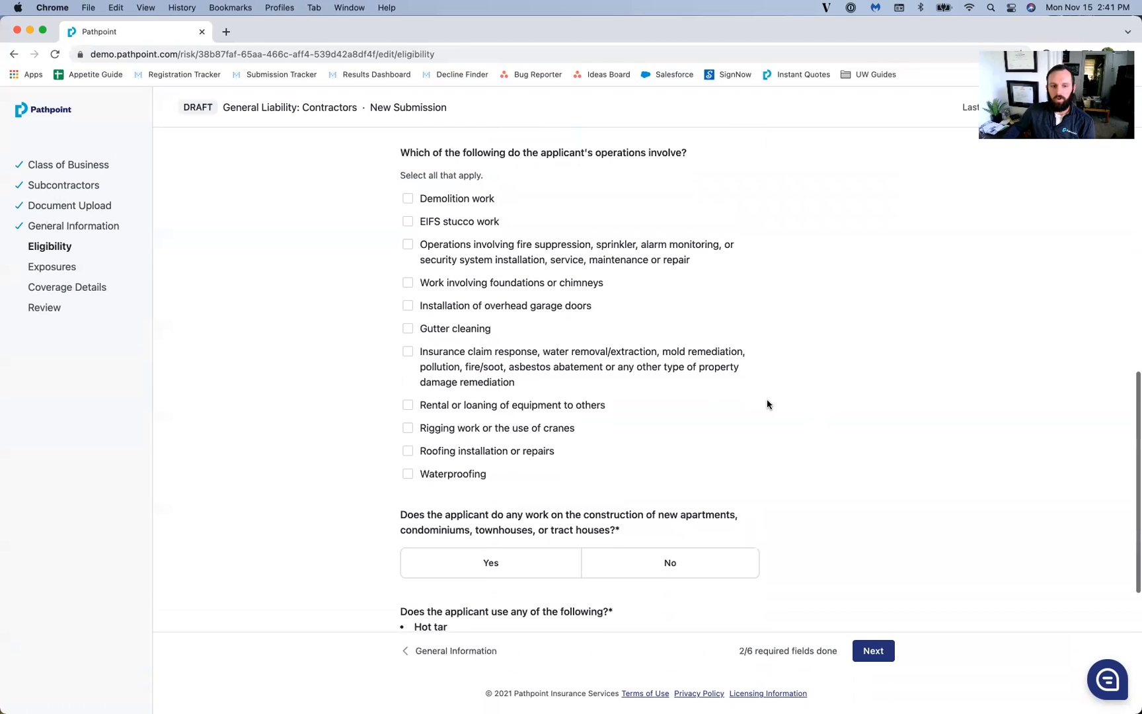
{"action": "scroll", "coordinate": [766, 403], "scroll_direction": "down", "scroll_amount": 2}
{"action": "scroll", "coordinate": [767, 403], "scroll_direction": "down", "scroll_amount": 1}
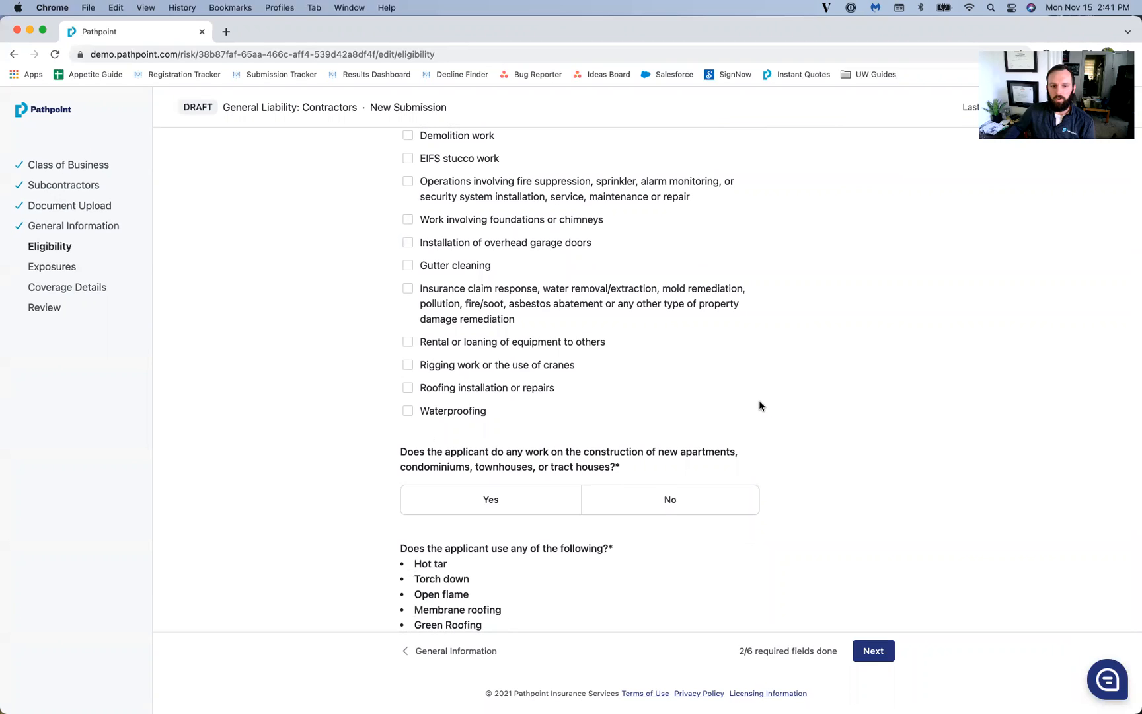
{"action": "scroll", "coordinate": [759, 403], "scroll_direction": "down", "scroll_amount": 1}
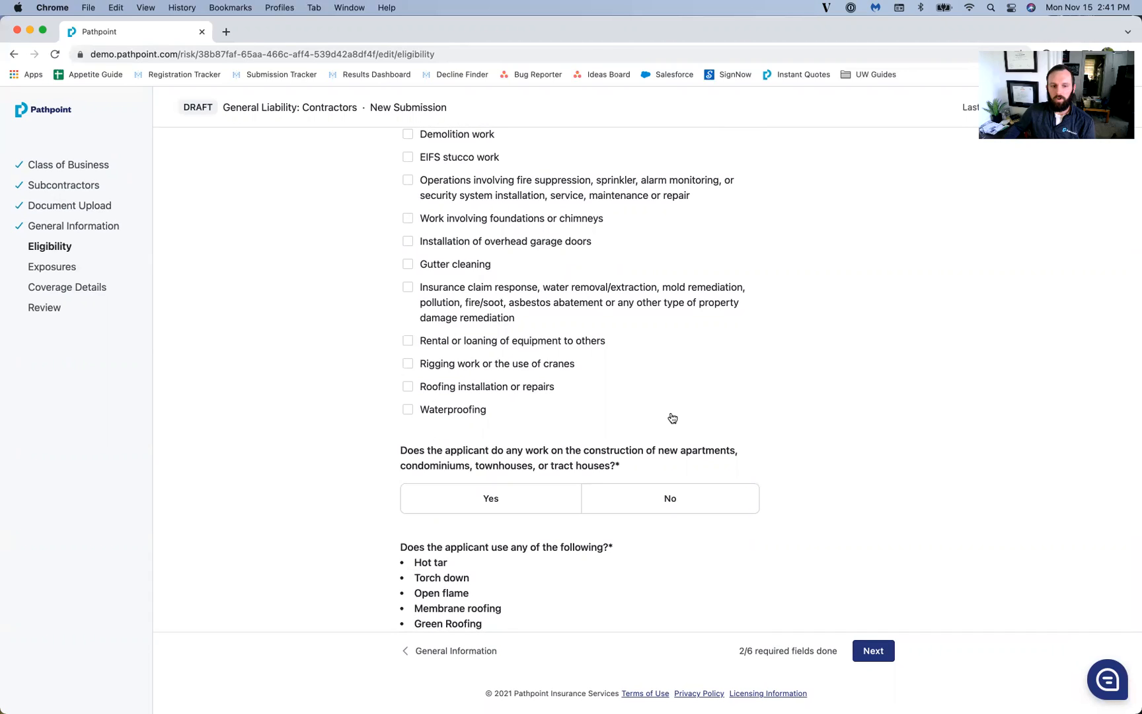
{"action": "scroll", "coordinate": [667, 449], "scroll_direction": "down", "scroll_amount": 1}
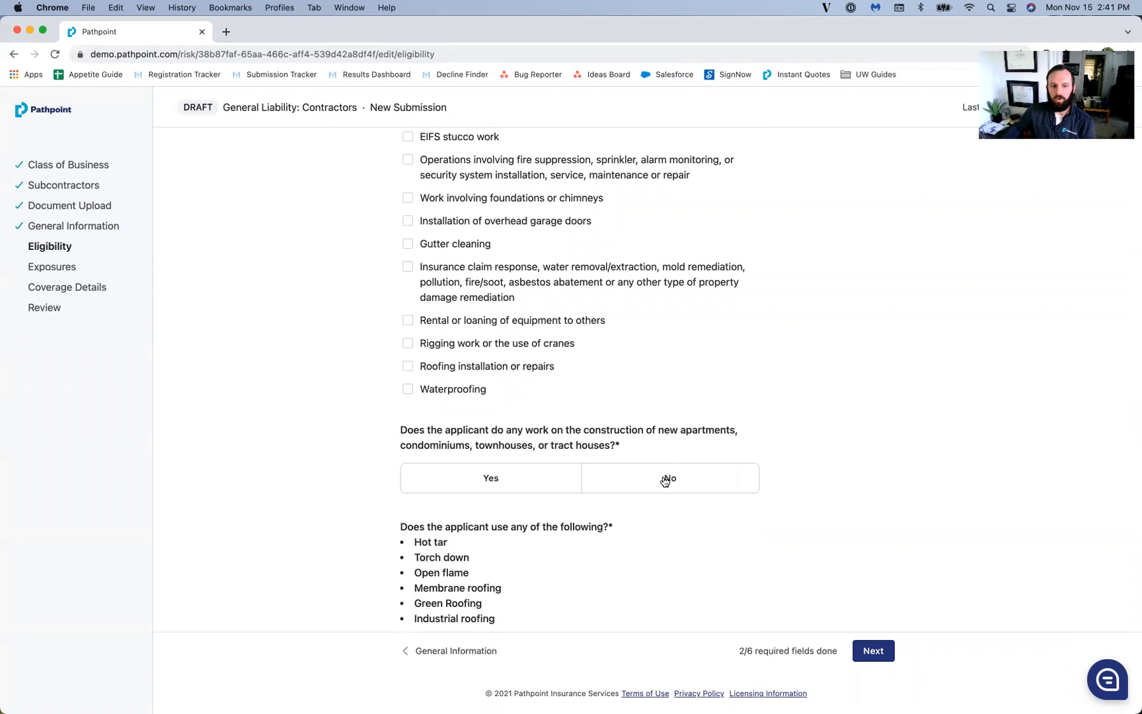
Step: Answer No to new apartments, hot tar, foundation work, and exterior work over 4 stories
{"action": "left_click", "coordinate": [665, 479]}
{"action": "scroll", "coordinate": [806, 438], "scroll_direction": "down", "scroll_amount": 5}
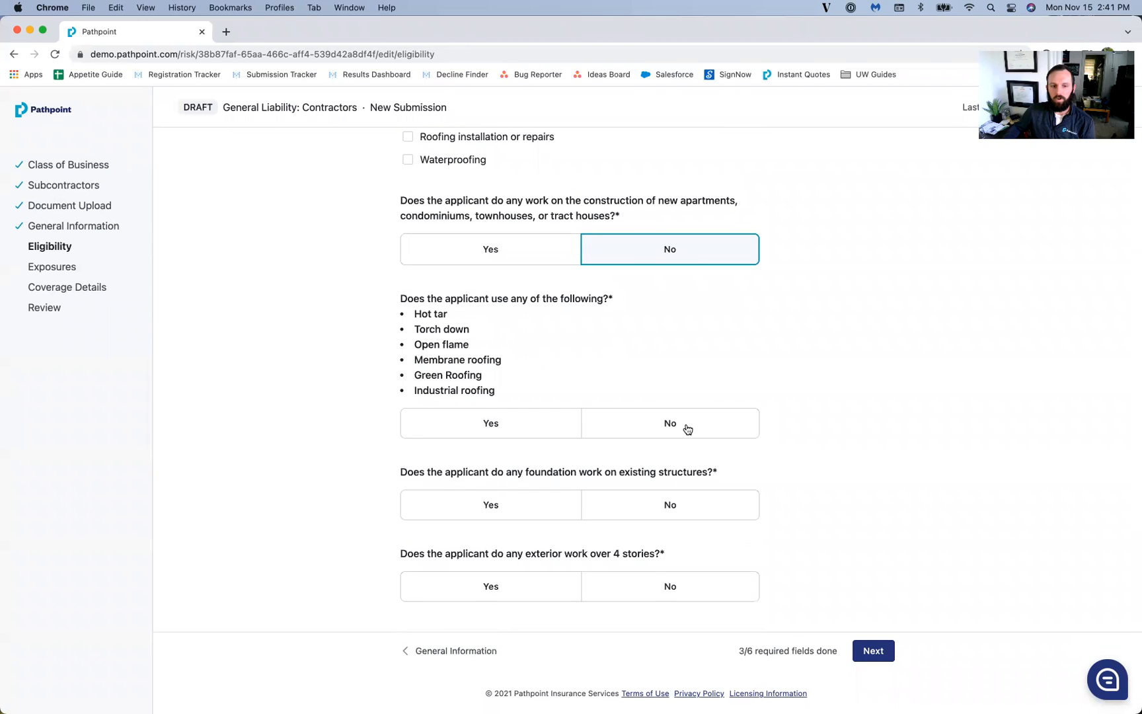
{"action": "left_click", "coordinate": [687, 430]}
{"action": "scroll", "coordinate": [713, 503], "scroll_direction": "up", "scroll_amount": 1}
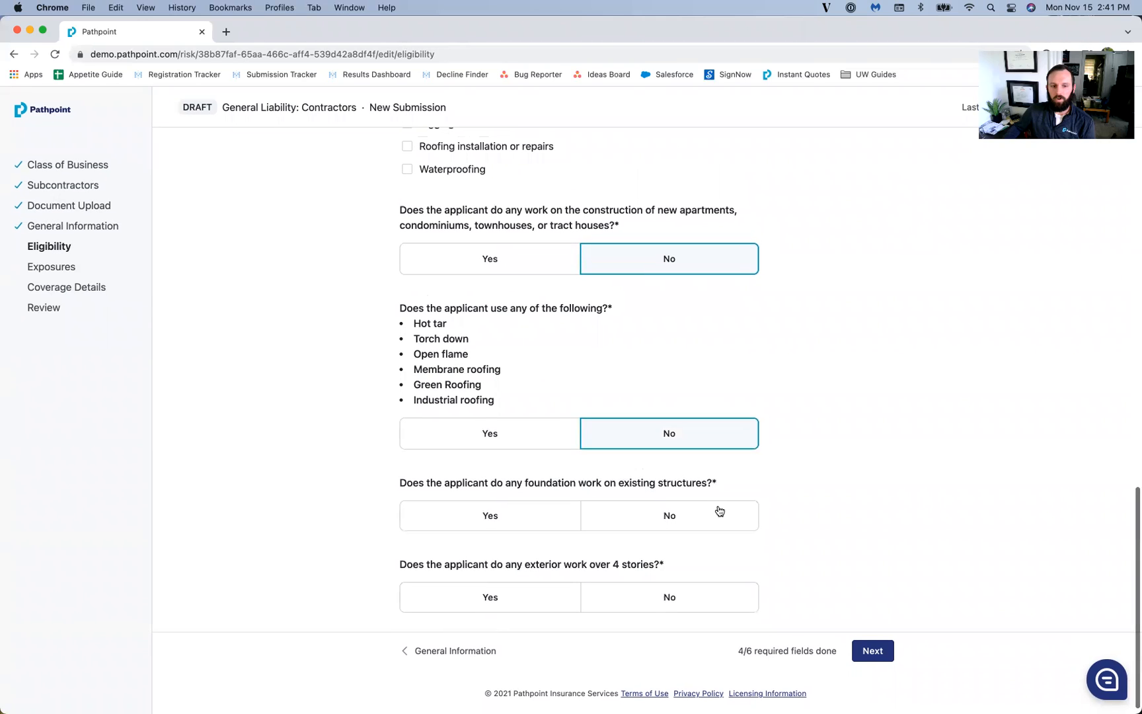
{"action": "left_click", "coordinate": [705, 524]}
{"action": "left_click", "coordinate": [713, 596]}
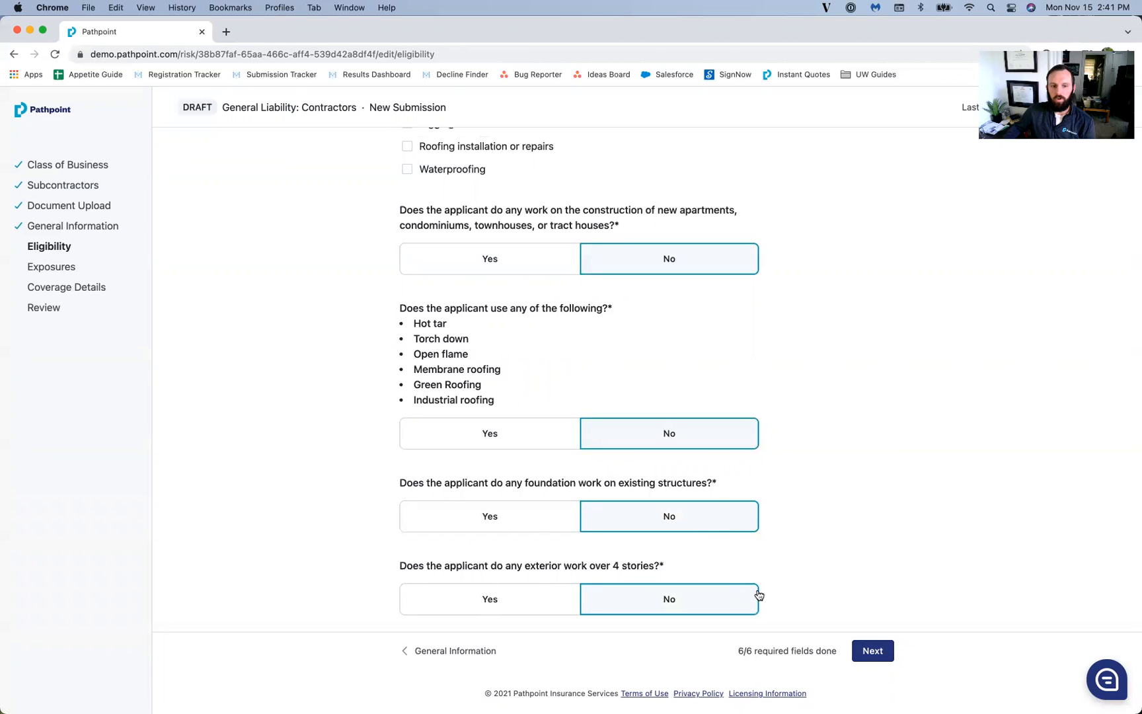
{"action": "left_click", "coordinate": [882, 654]}
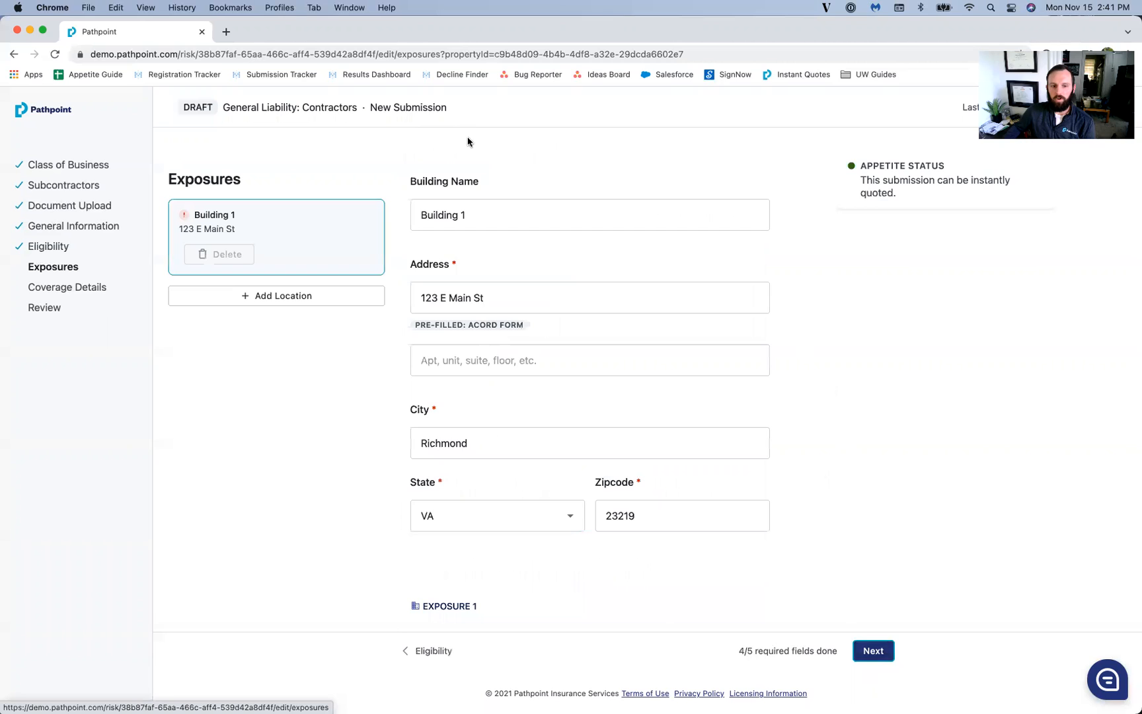
Step: Set Exposure 1 to 91300 Remodeling Contractor with 75,000 payroll and 150,000 gross sales
{"action": "scroll", "coordinate": [492, 232], "scroll_direction": "down", "scroll_amount": 5}
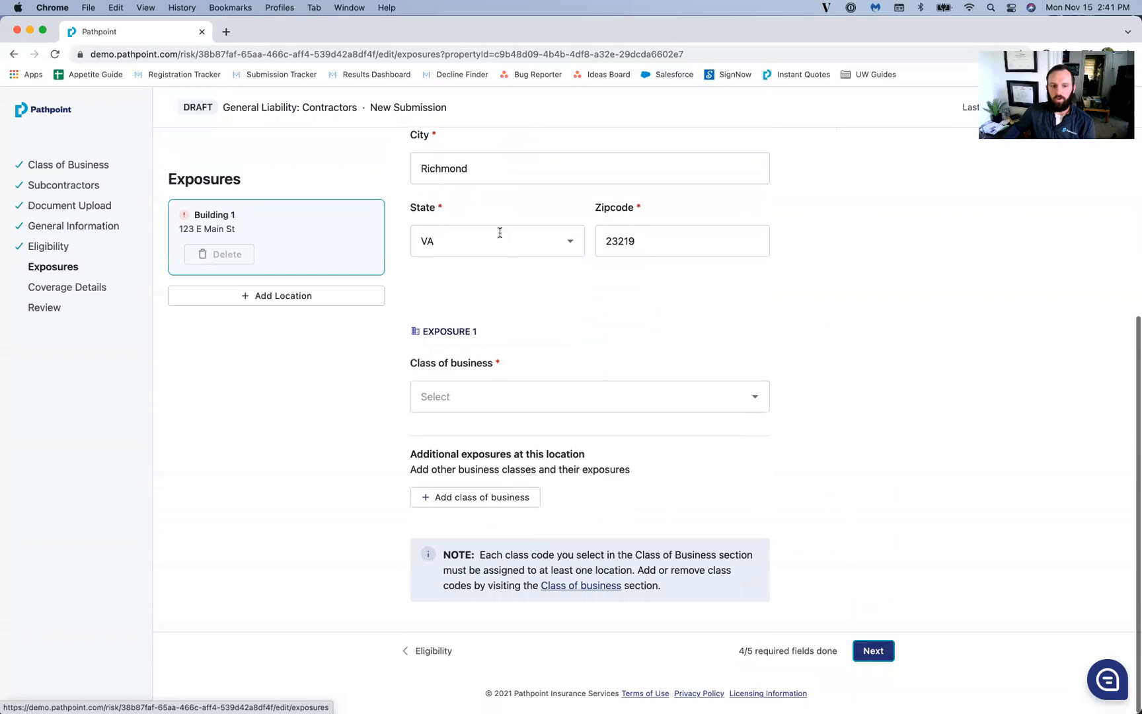
{"action": "left_click", "coordinate": [519, 396]}
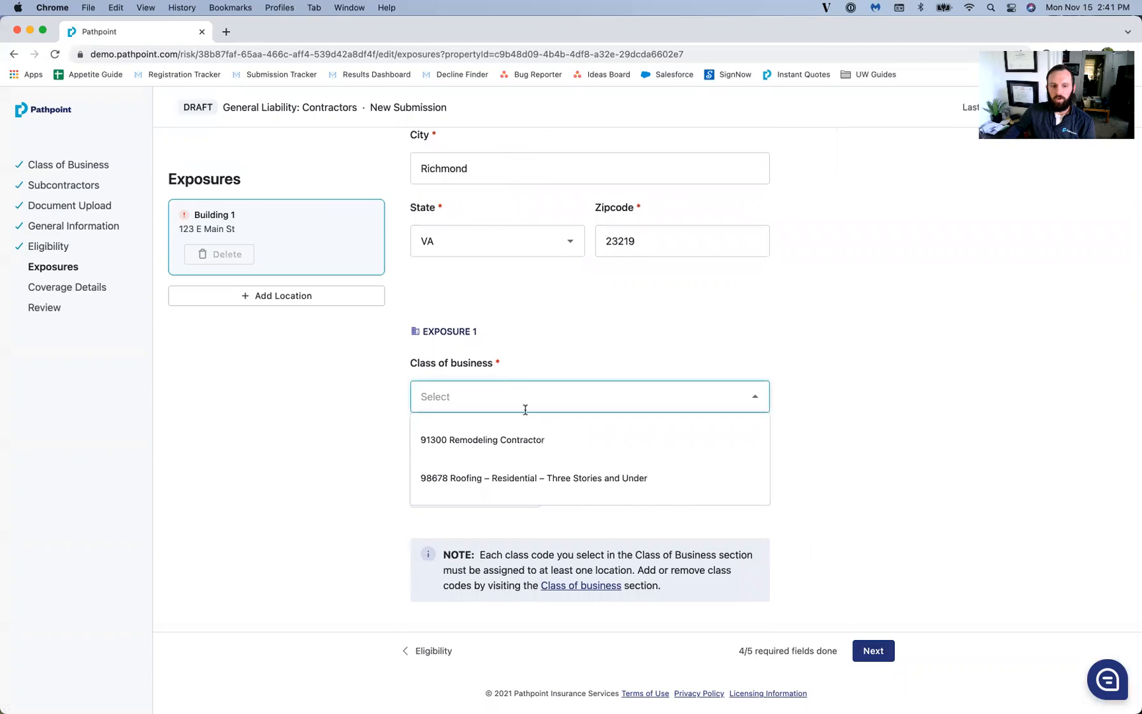
{"action": "left_click", "coordinate": [536, 438]}
{"action": "left_click", "coordinate": [475, 482]}
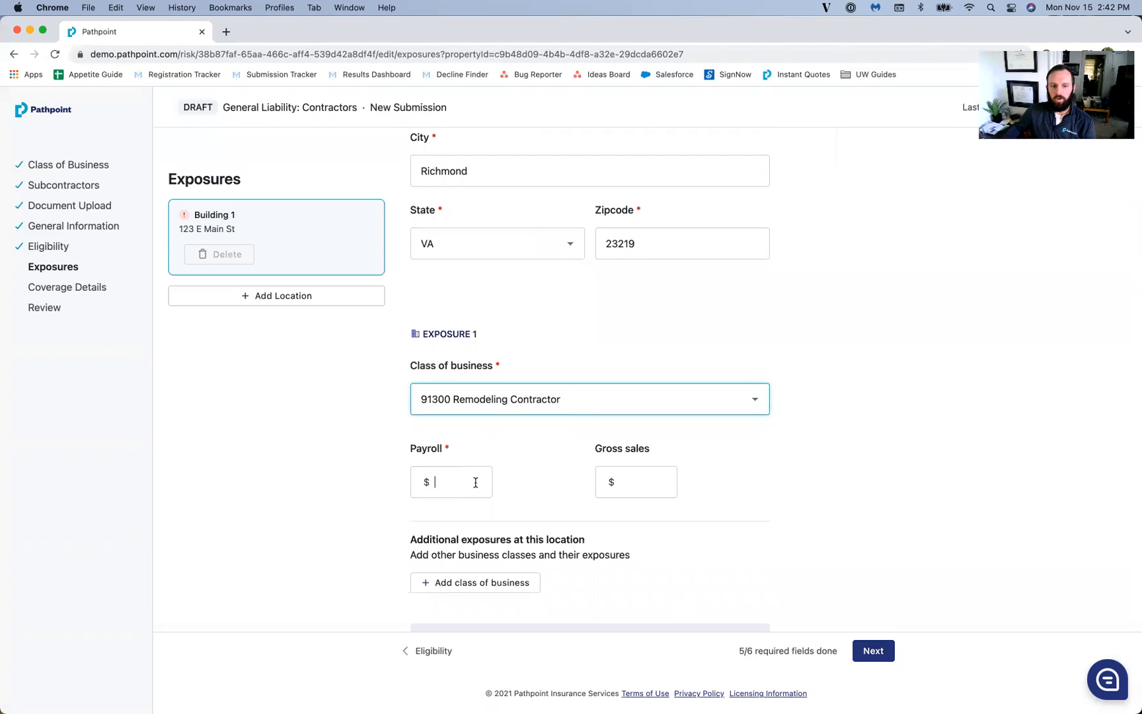
{"action": "type", "text": "750000"}
{"action": "key", "text": "Tab"}
{"action": "type", "text": "150,00"}
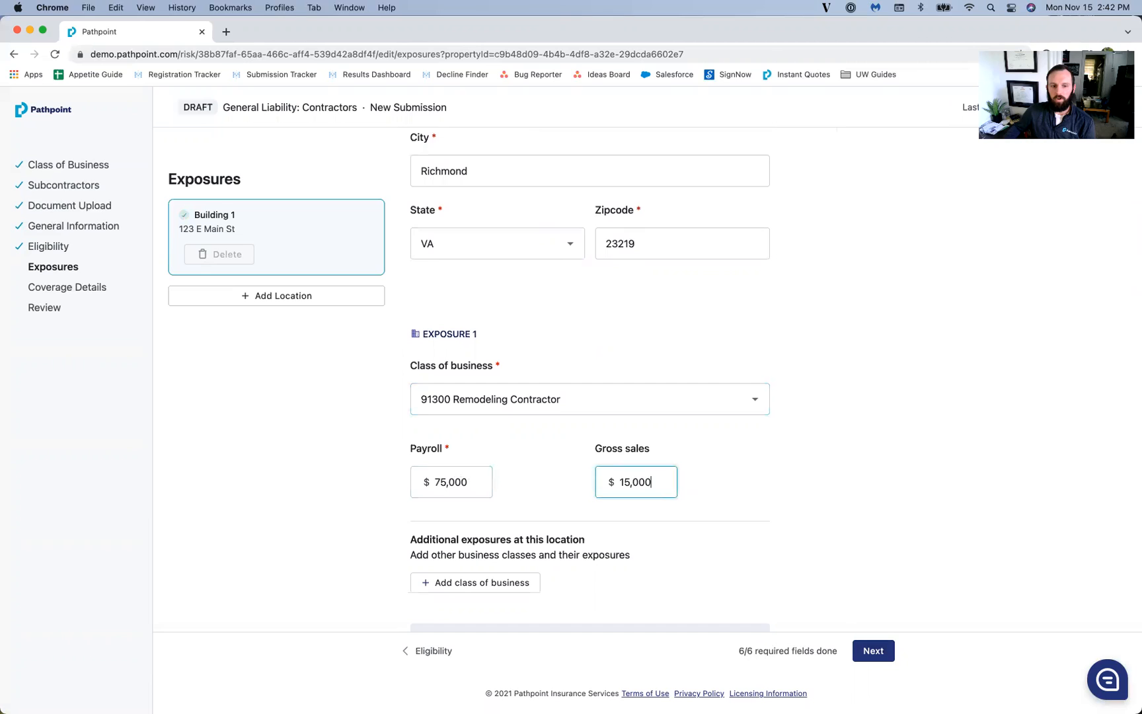
{"action": "type", "text": "0"}
{"action": "scroll", "coordinate": [485, 489], "scroll_direction": "down", "scroll_amount": 3}
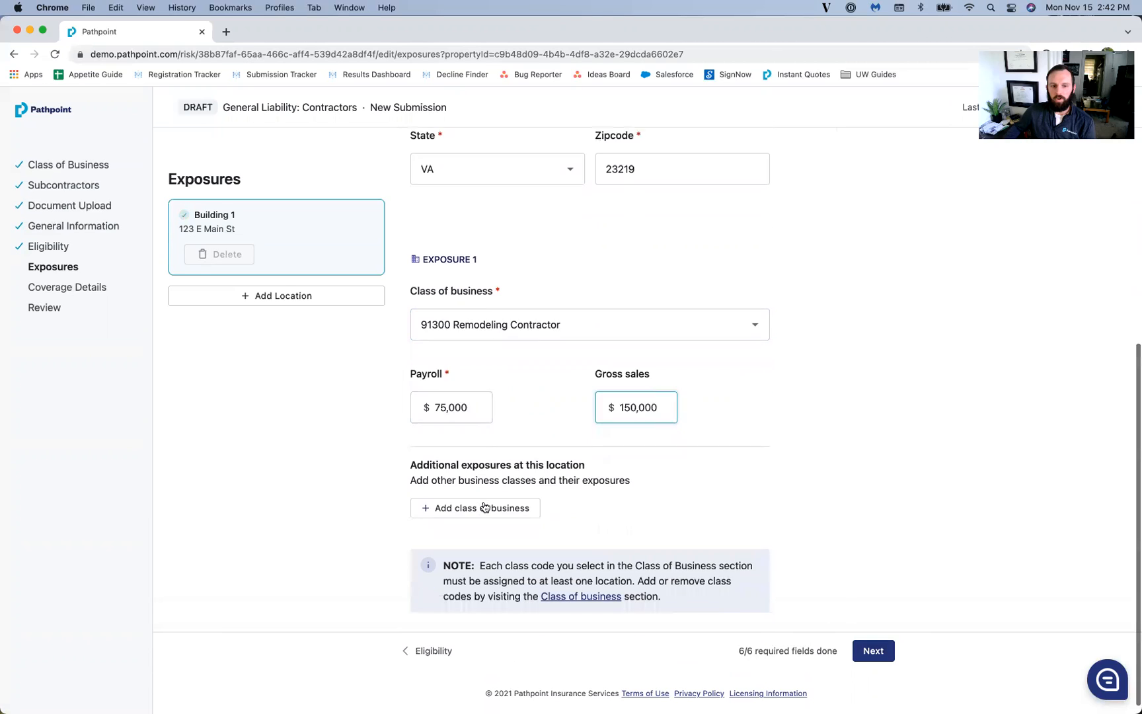
Step: Add Exposure 2 for 98678 residential roofing with 7,500 payroll and 15,000 gross sales
{"action": "left_click", "coordinate": [473, 500]}
{"action": "scroll", "coordinate": [477, 529], "scroll_direction": "down", "scroll_amount": 3}
{"action": "left_click", "coordinate": [472, 449]}
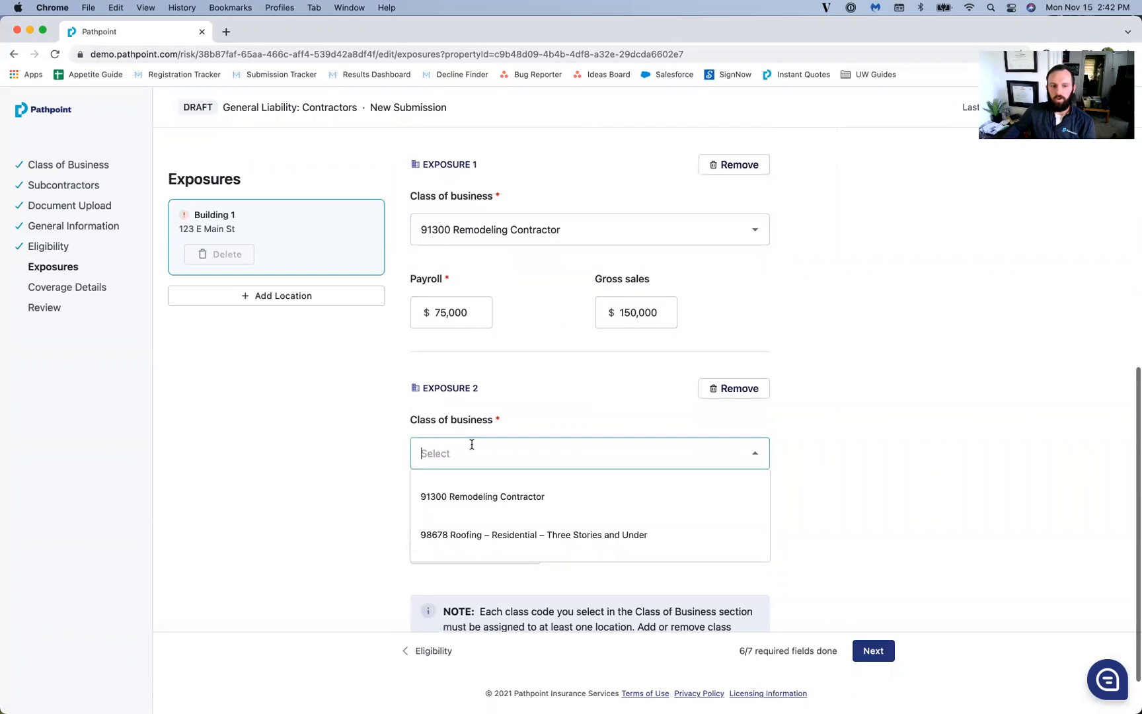
{"action": "left_click", "coordinate": [459, 537]}
{"action": "left_click", "coordinate": [454, 537]}
{"action": "type", "text": "7500"}
{"action": "key", "text": "Tab"}
{"action": "type", "text": "15,000"}
{"action": "scroll", "coordinate": [884, 507], "scroll_direction": "down", "scroll_amount": 3}
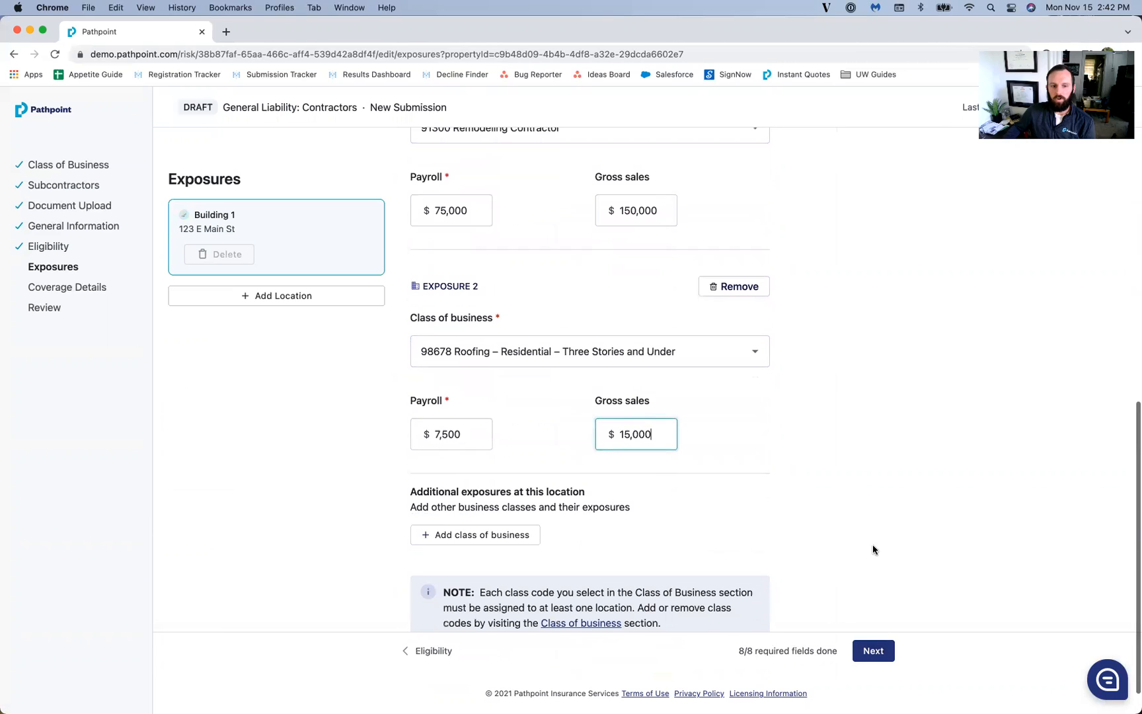
{"action": "left_click", "coordinate": [876, 651]}
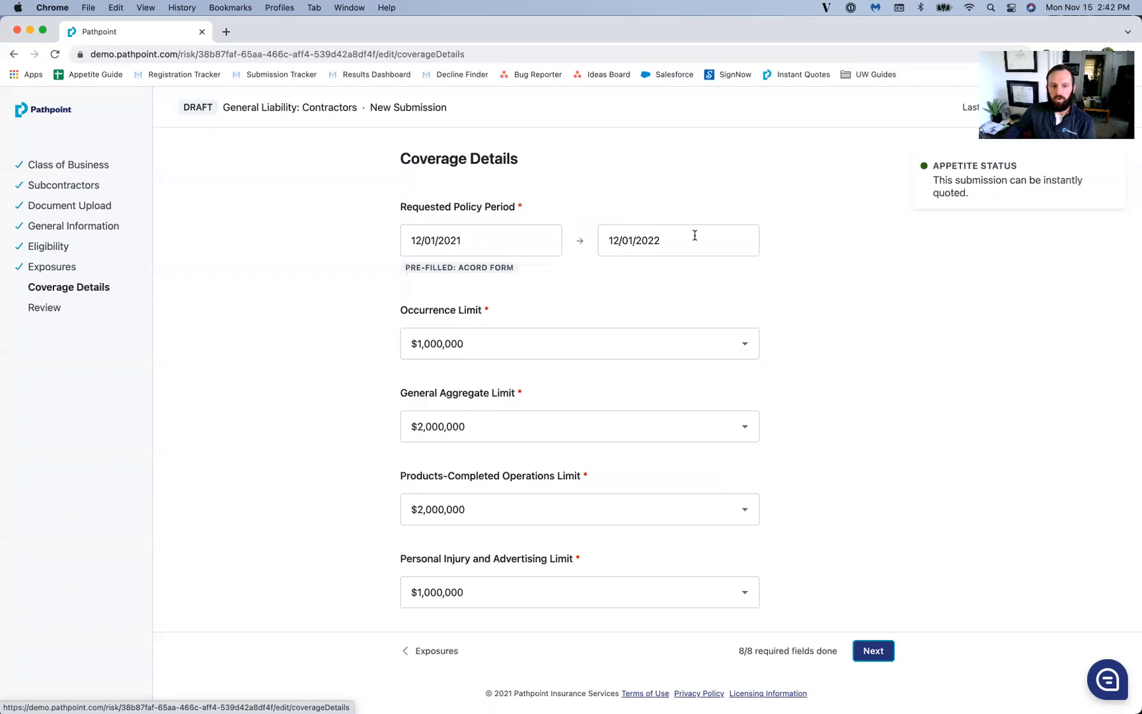
Step: Check Primary and Noncontributory, Waiver of Subrogation and completed-operations Additional Insured, choosing blanket up to 10
{"action": "scroll", "coordinate": [813, 286], "scroll_direction": "down", "scroll_amount": 5}
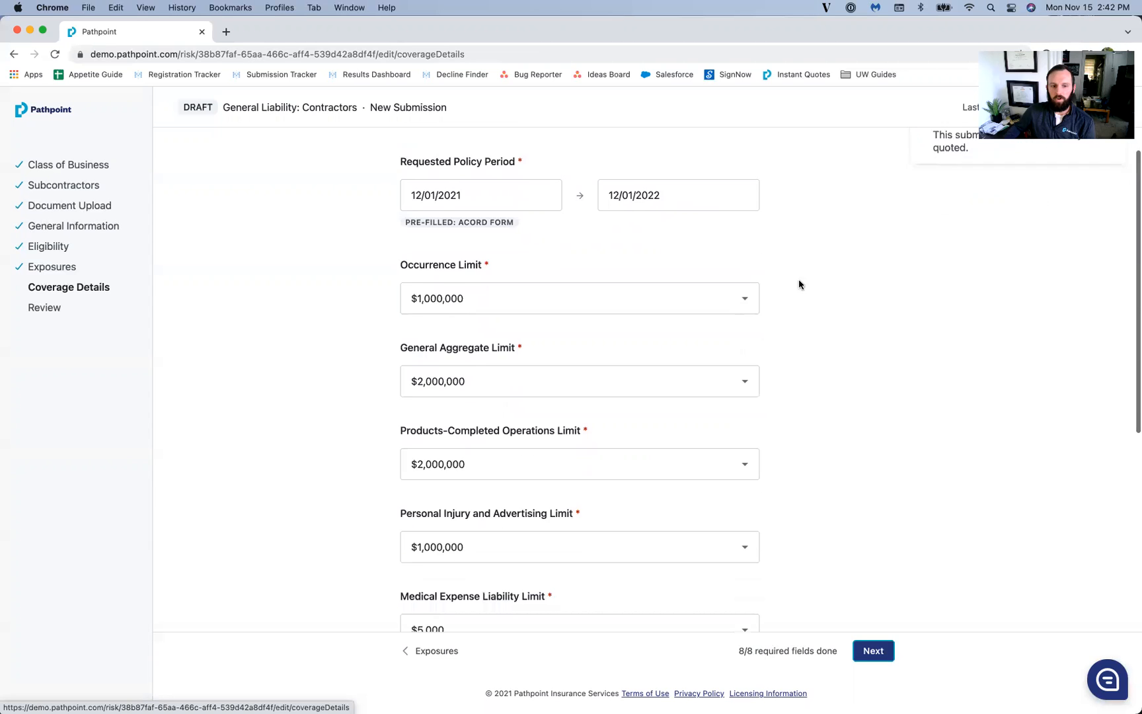
{"action": "scroll", "coordinate": [832, 266], "scroll_direction": "down", "scroll_amount": 4}
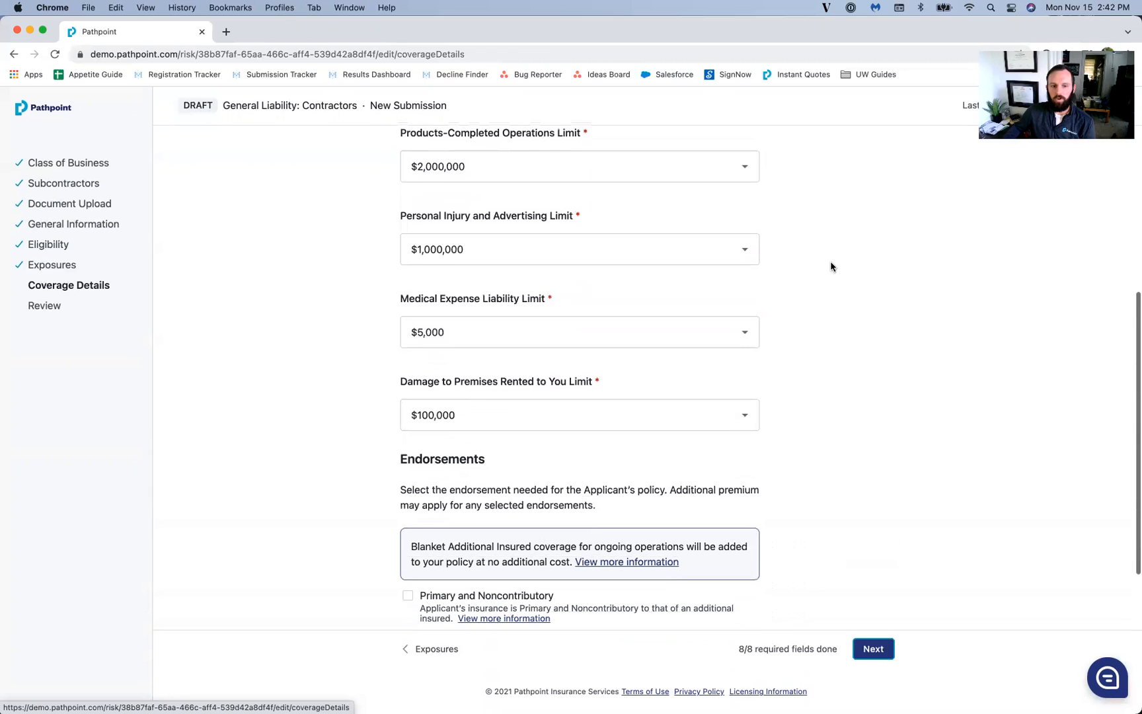
{"action": "scroll", "coordinate": [757, 304], "scroll_direction": "down", "scroll_amount": 1}
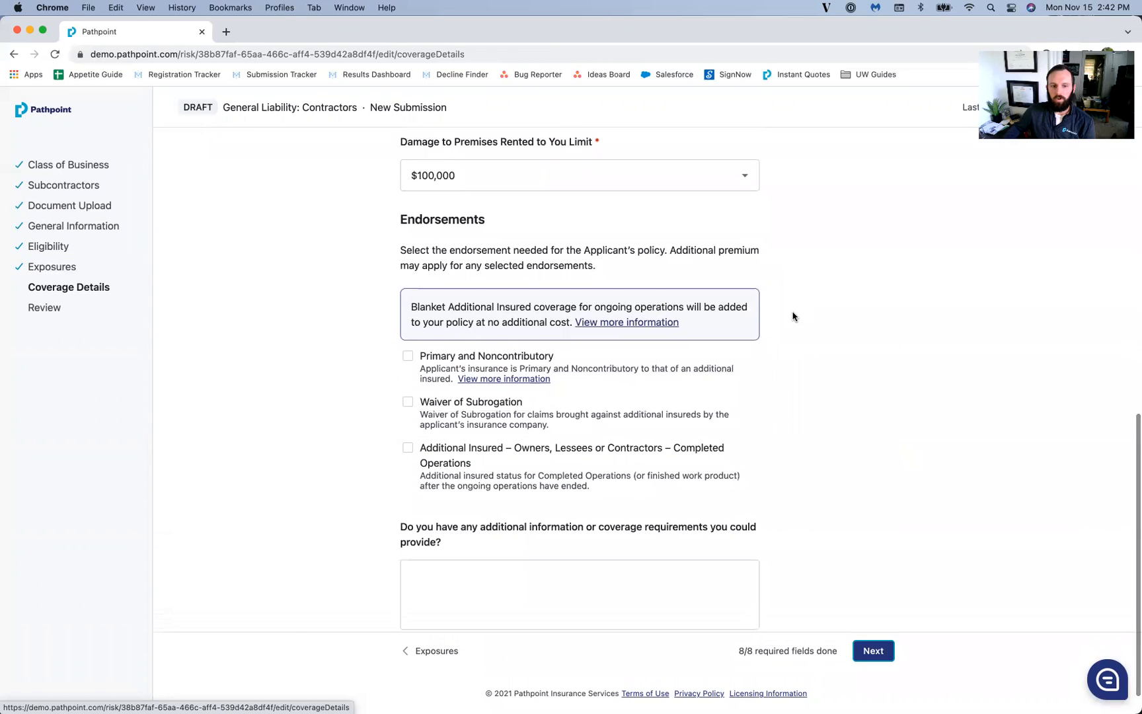
{"action": "scroll", "coordinate": [754, 265], "scroll_direction": "down", "scroll_amount": 1}
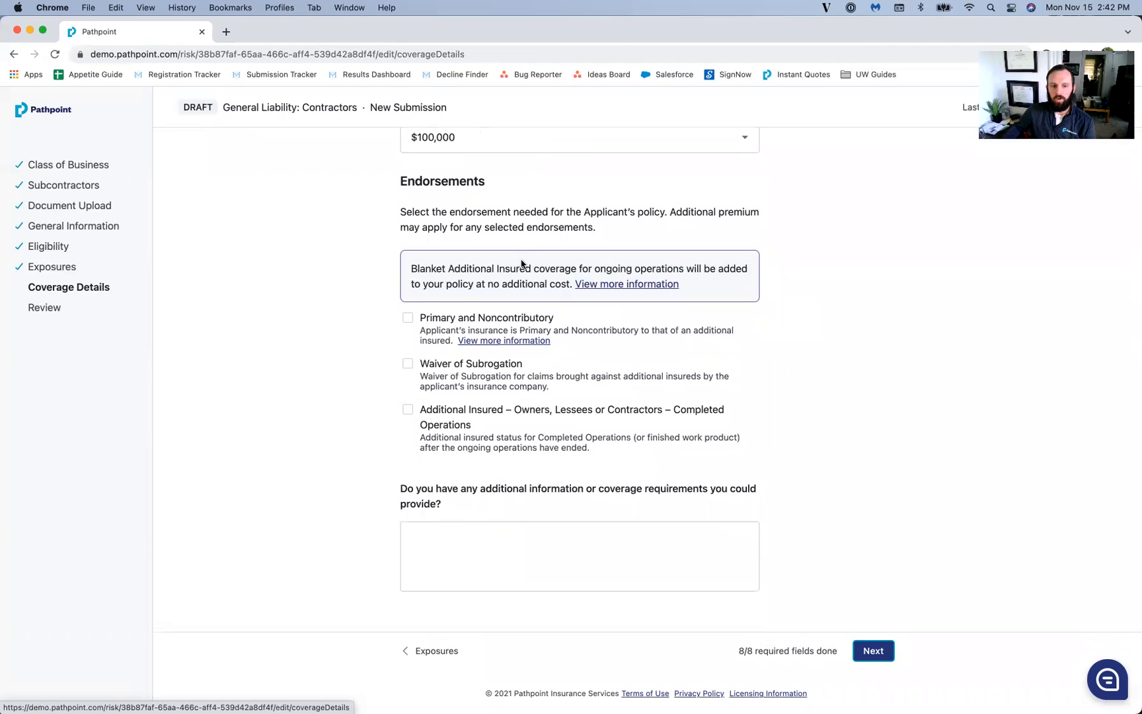
{"action": "left_click", "coordinate": [408, 318]}
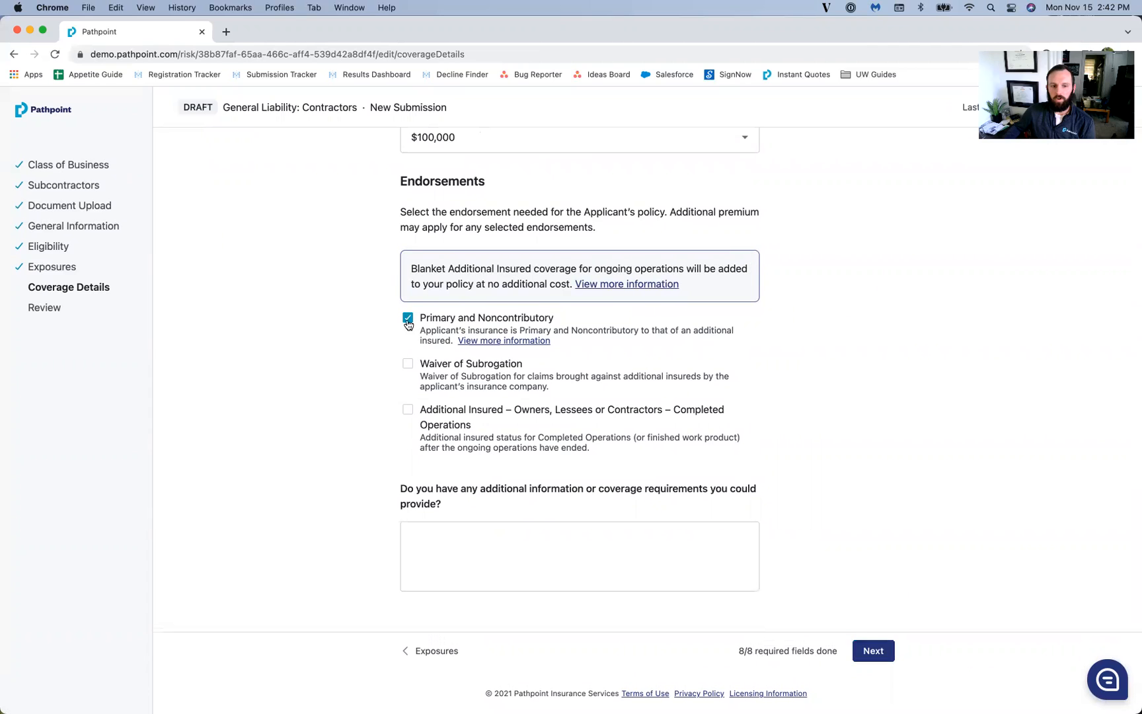
{"action": "left_click", "coordinate": [407, 367]}
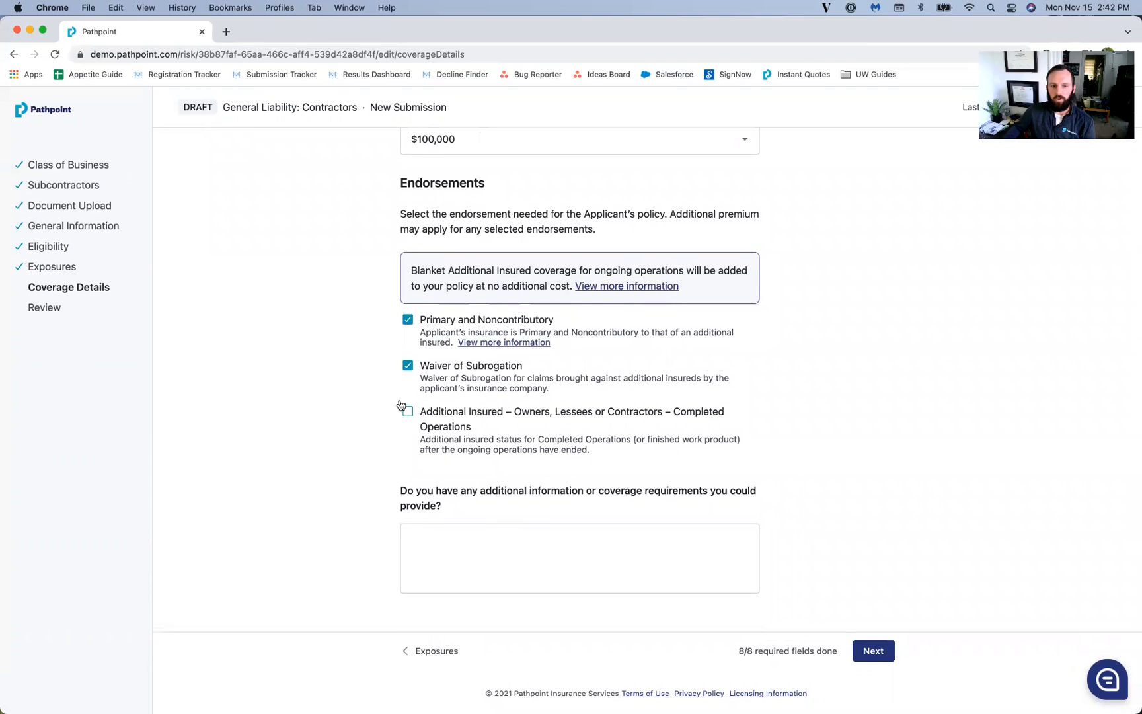
{"action": "left_click", "coordinate": [407, 416]}
{"action": "scroll", "coordinate": [373, 423], "scroll_direction": "down", "scroll_amount": 3}
{"action": "left_click", "coordinate": [407, 355]}
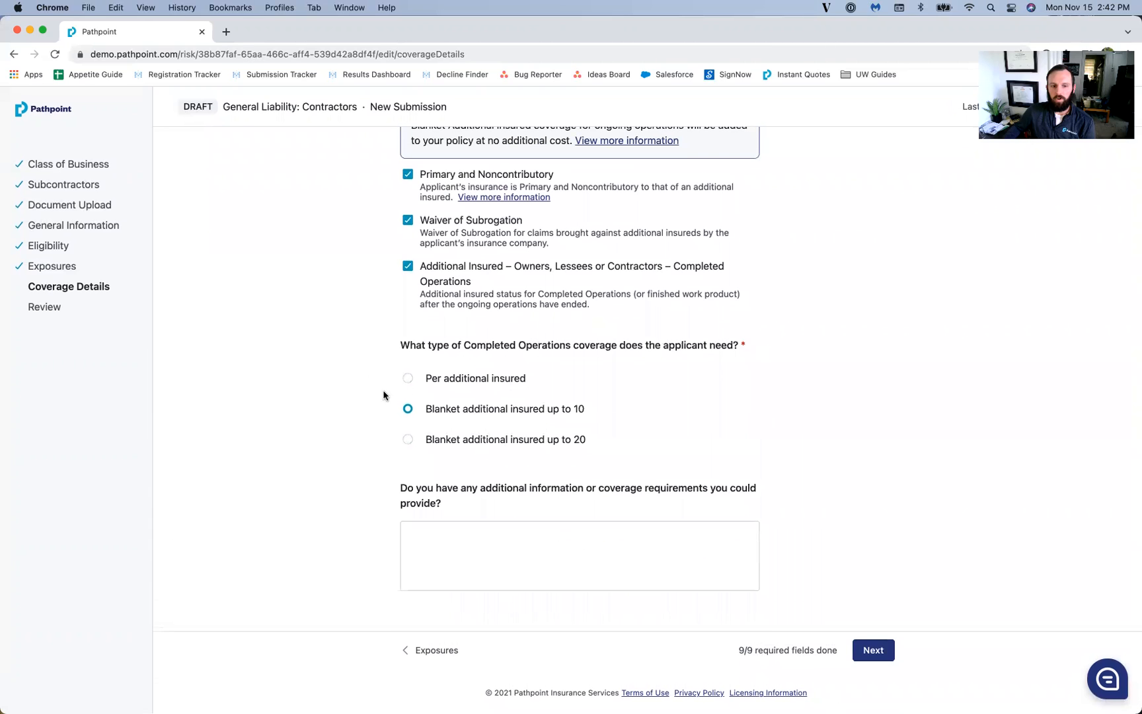
Step: Add the note needing $15000 by 1 PM plus $10000 misc tools coverage, then proceed to Review
{"action": "left_click", "coordinate": [618, 570]}
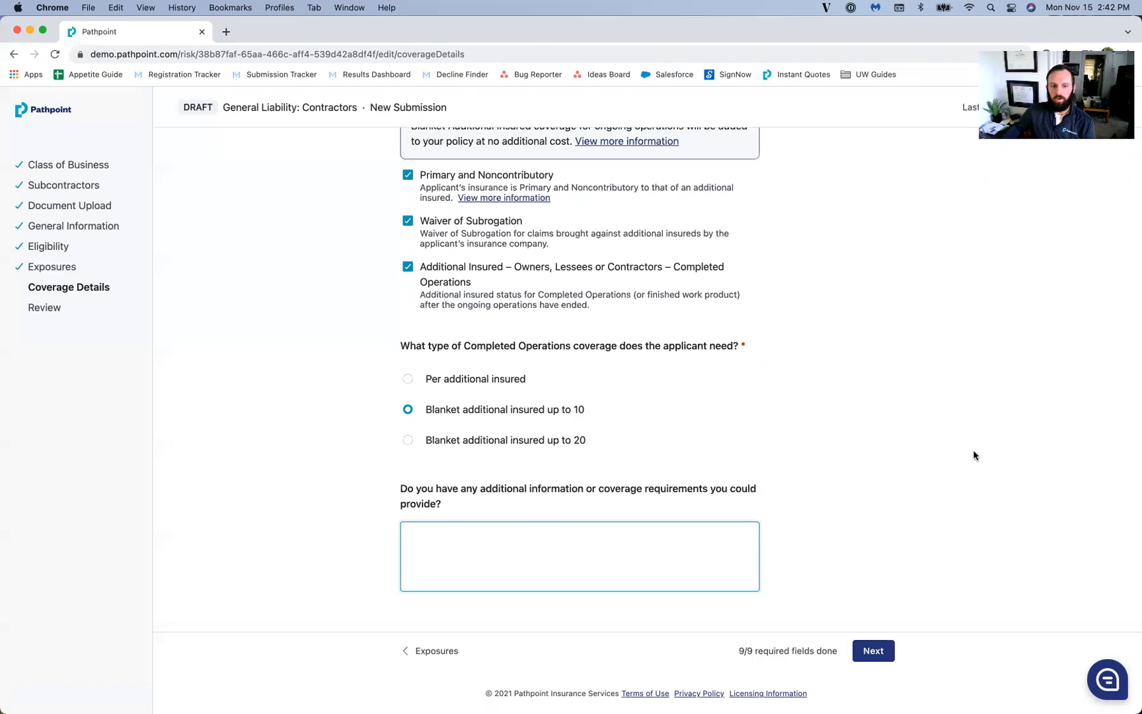
{"action": "type", "text": "Need $15000, need by 1 PM,"}
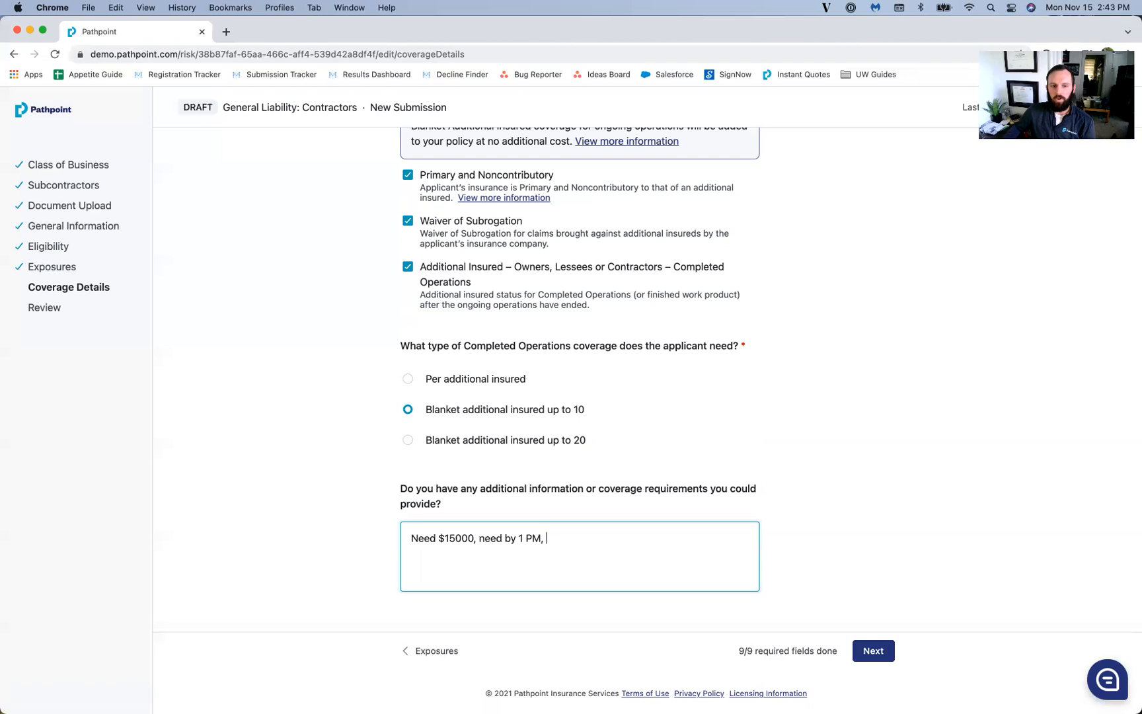
{"action": "type", "text": "by 1 PM, Need $10000 in misc tools coverage"}
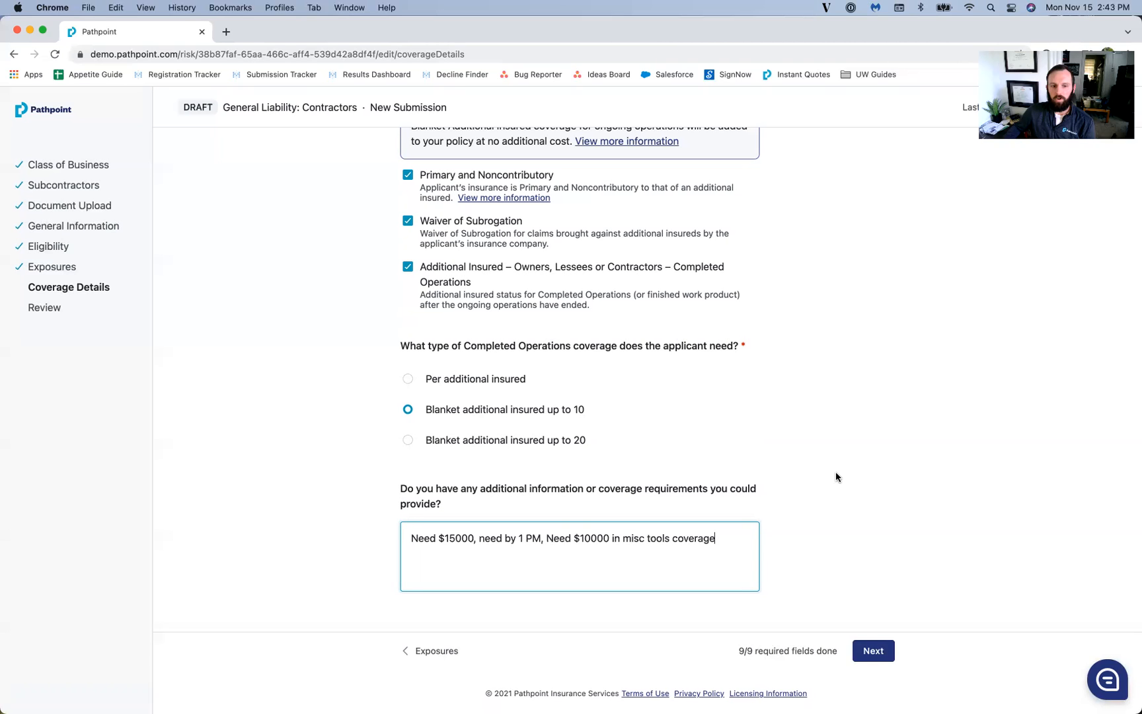
{"action": "scroll", "coordinate": [876, 498], "scroll_direction": "up", "scroll_amount": 1}
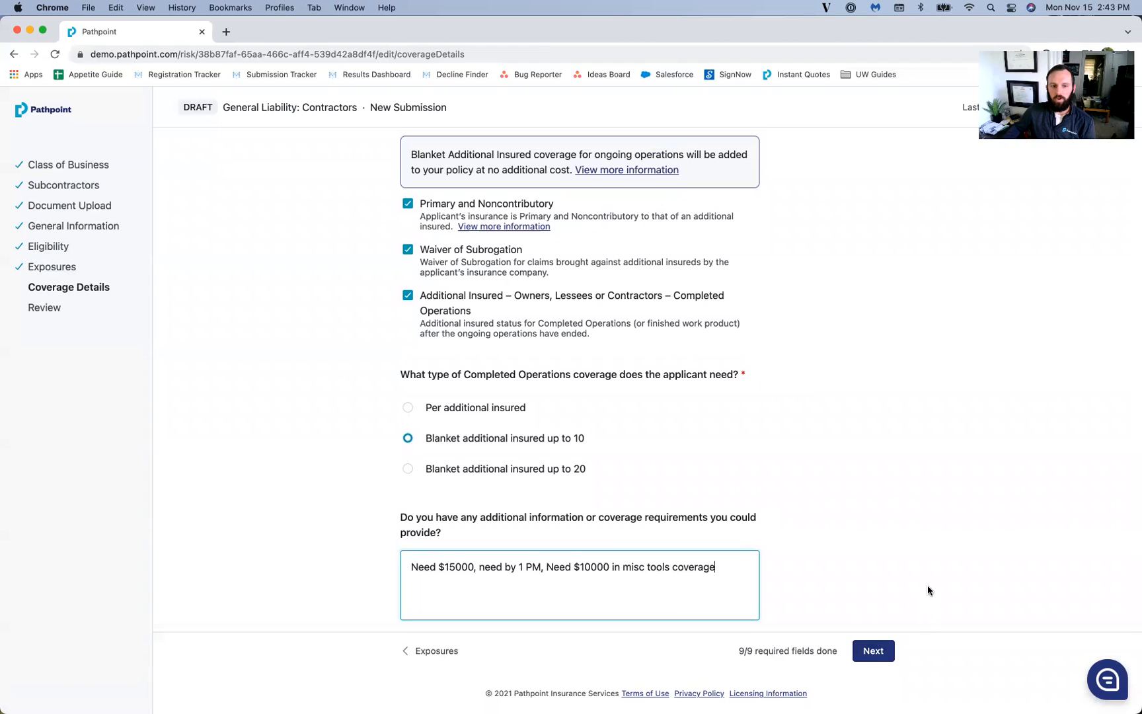
{"action": "left_click", "coordinate": [874, 651]}
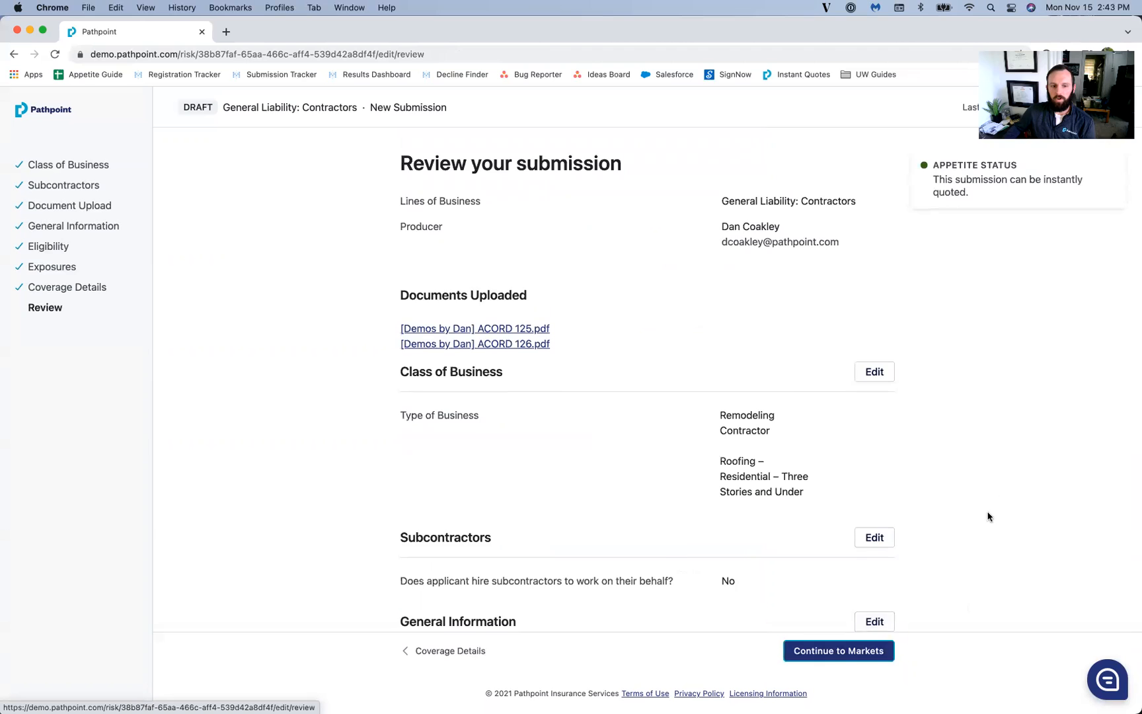
{"action": "scroll", "coordinate": [990, 515], "scroll_direction": "down", "scroll_amount": 2}
{"action": "scroll", "coordinate": [992, 515], "scroll_direction": "up", "scroll_amount": 2}
{"action": "scroll", "coordinate": [971, 491], "scroll_direction": "down", "scroll_amount": 1}
{"action": "scroll", "coordinate": [958, 489], "scroll_direction": "up", "scroll_amount": 1}
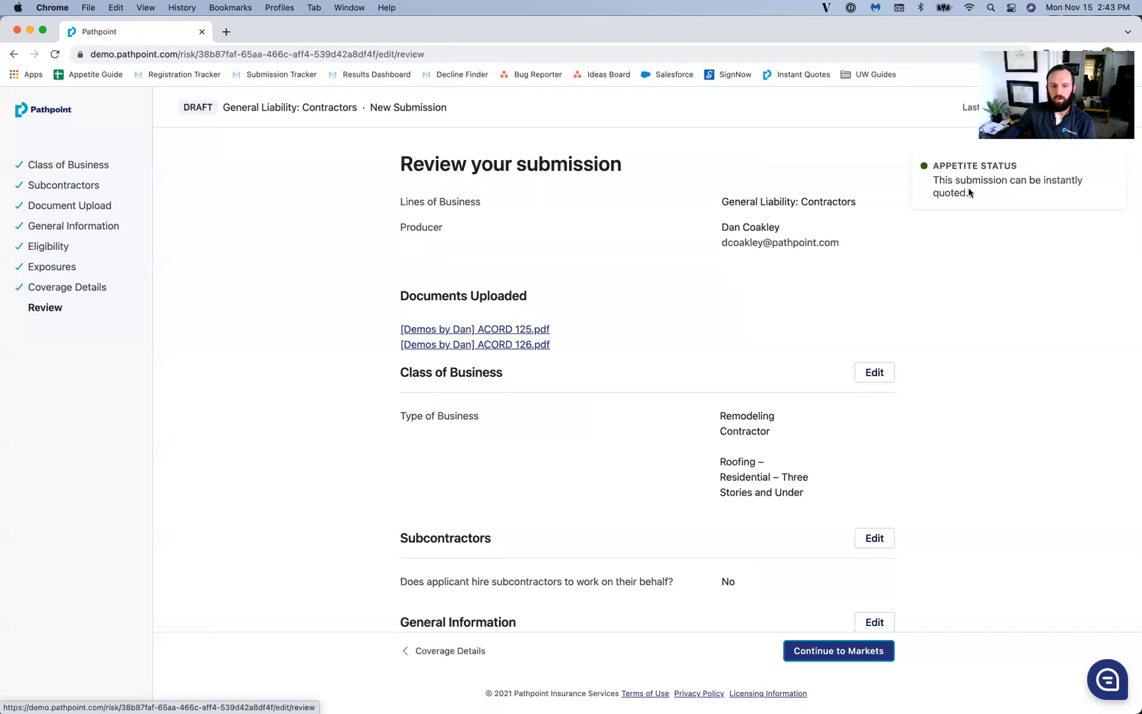
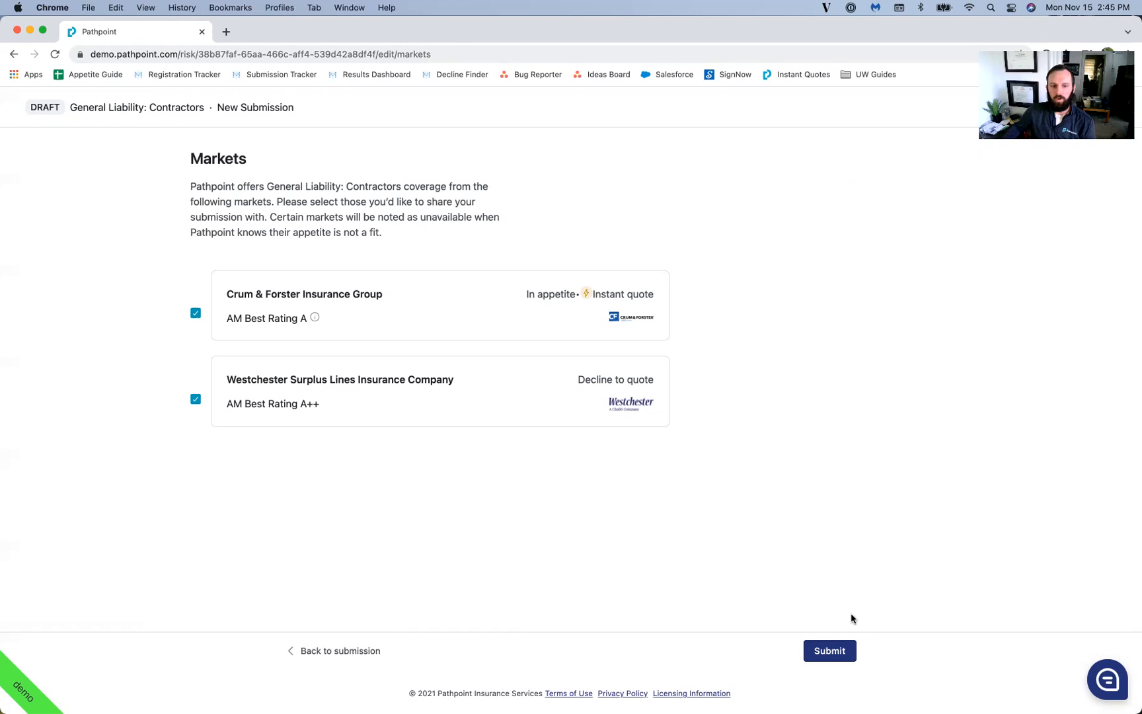
Step: Submit to the markets, then download the auto-generated ACORD126.pdf
{"action": "left_click", "coordinate": [832, 653]}
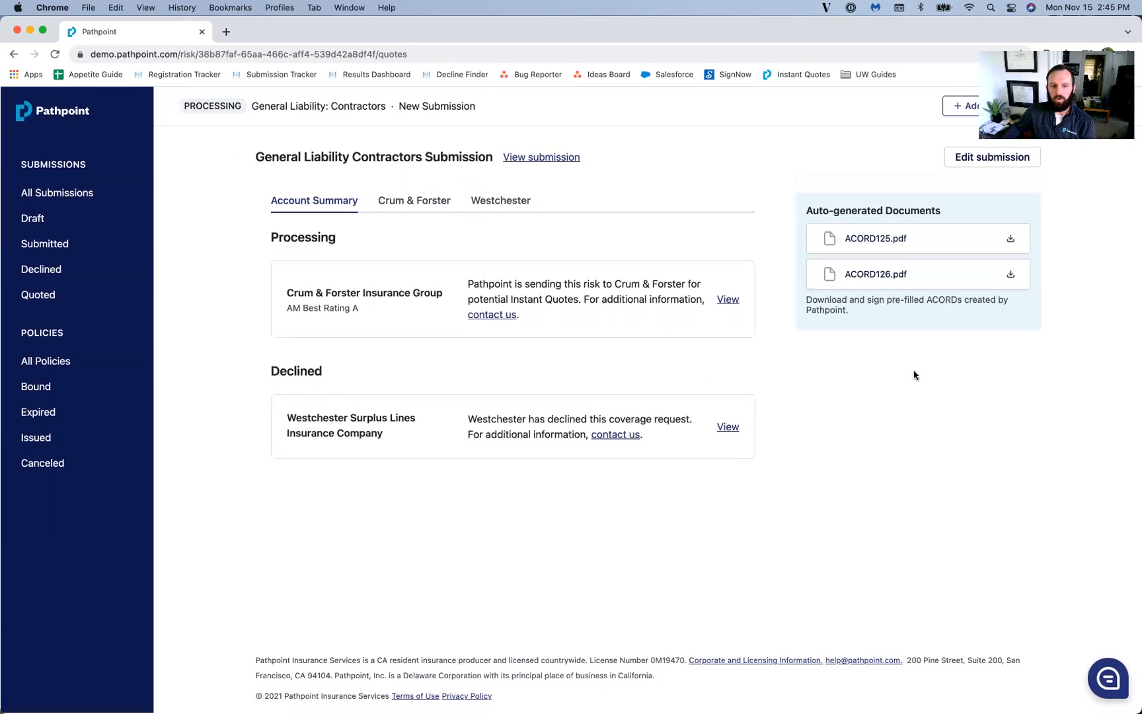
{"action": "left_click", "coordinate": [837, 285]}
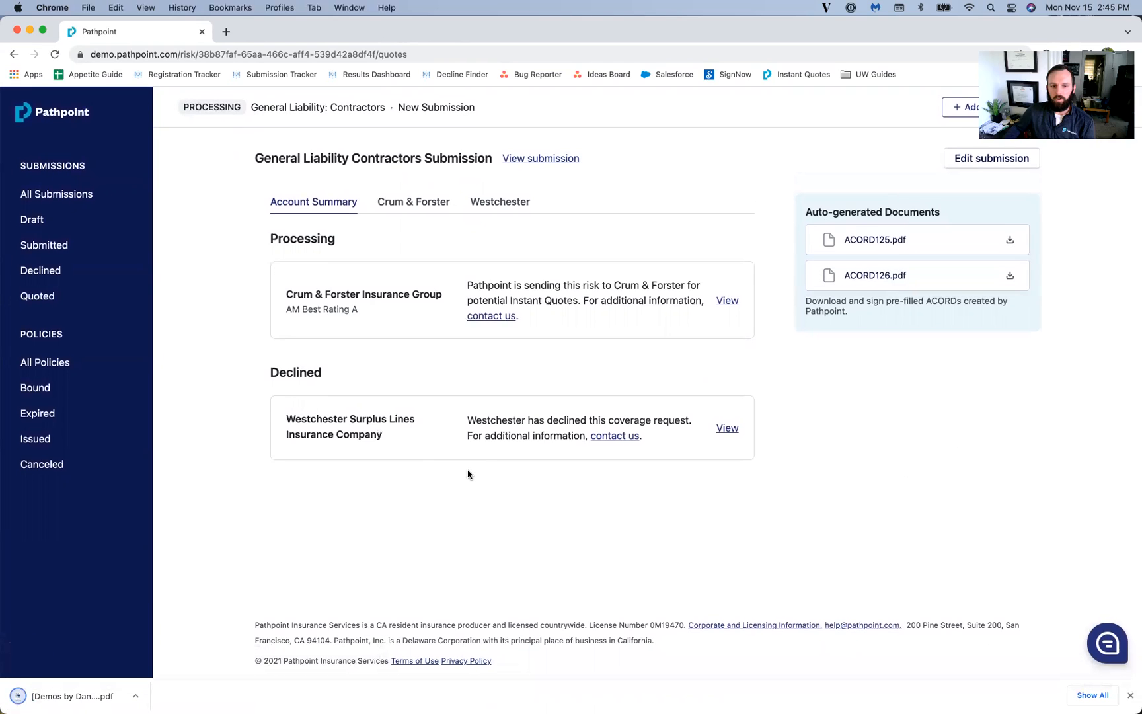
Step: Review pages 1–4 of the ACORD 126 PDF with classes 98678 and 91300, then close it
{"action": "left_click", "coordinate": [69, 695]}
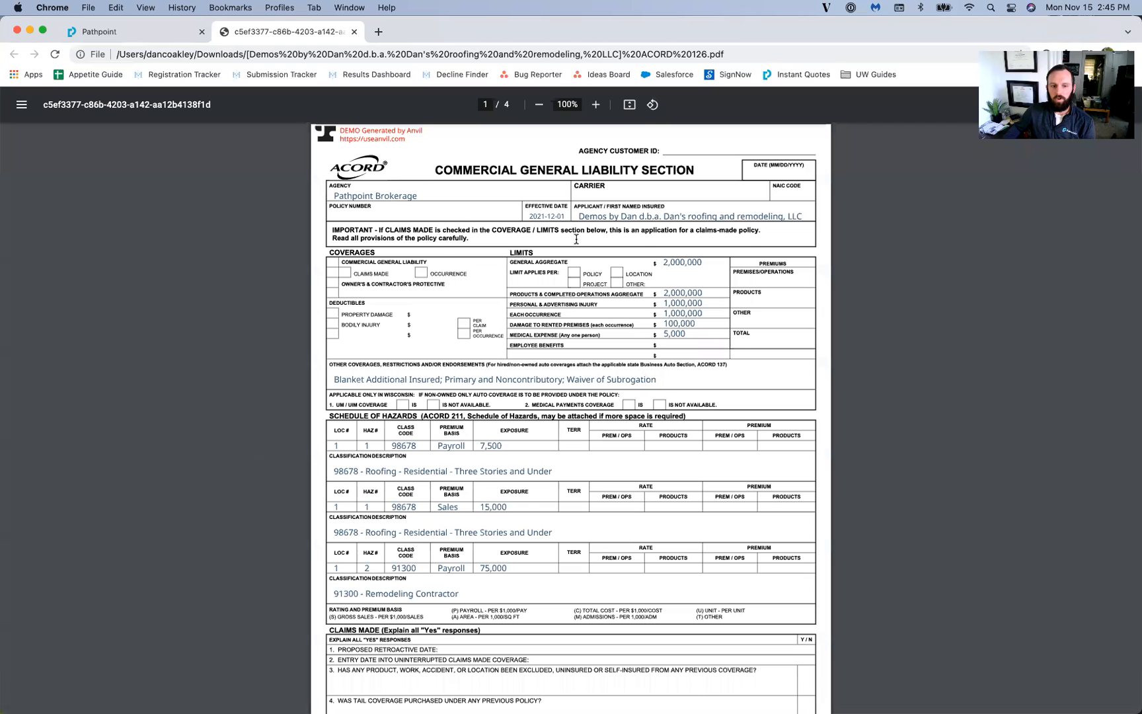
{"action": "scroll", "coordinate": [568, 432], "scroll_direction": "down", "scroll_amount": 4}
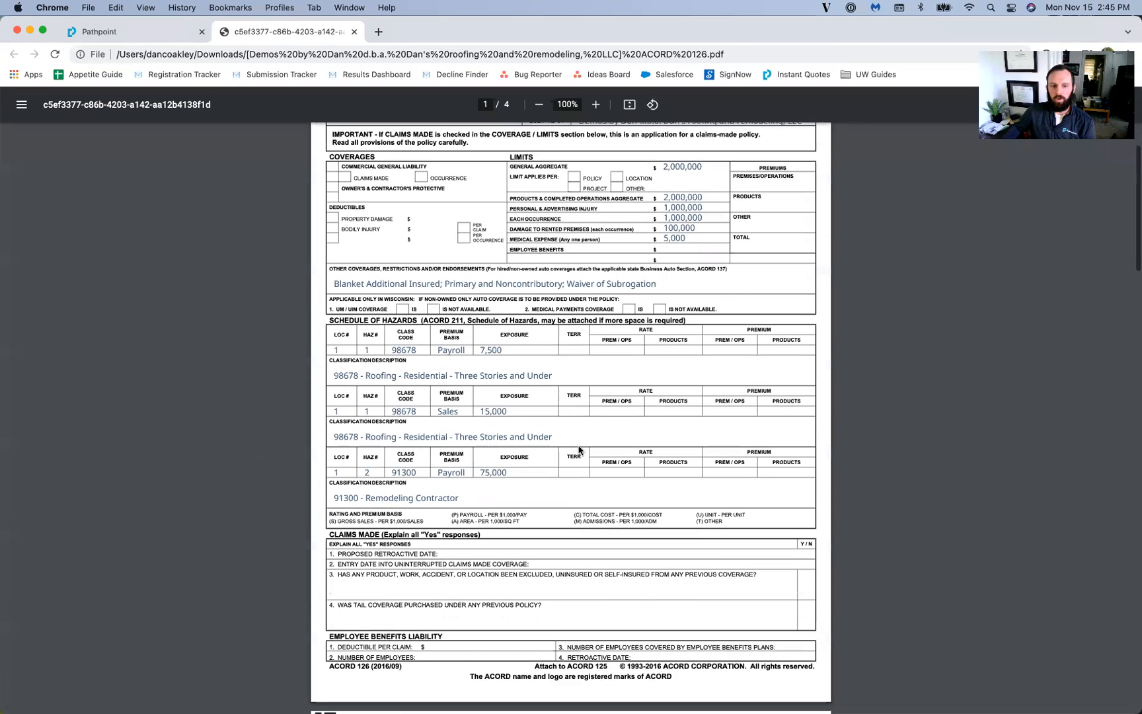
{"action": "scroll", "coordinate": [579, 449], "scroll_direction": "down", "scroll_amount": 15}
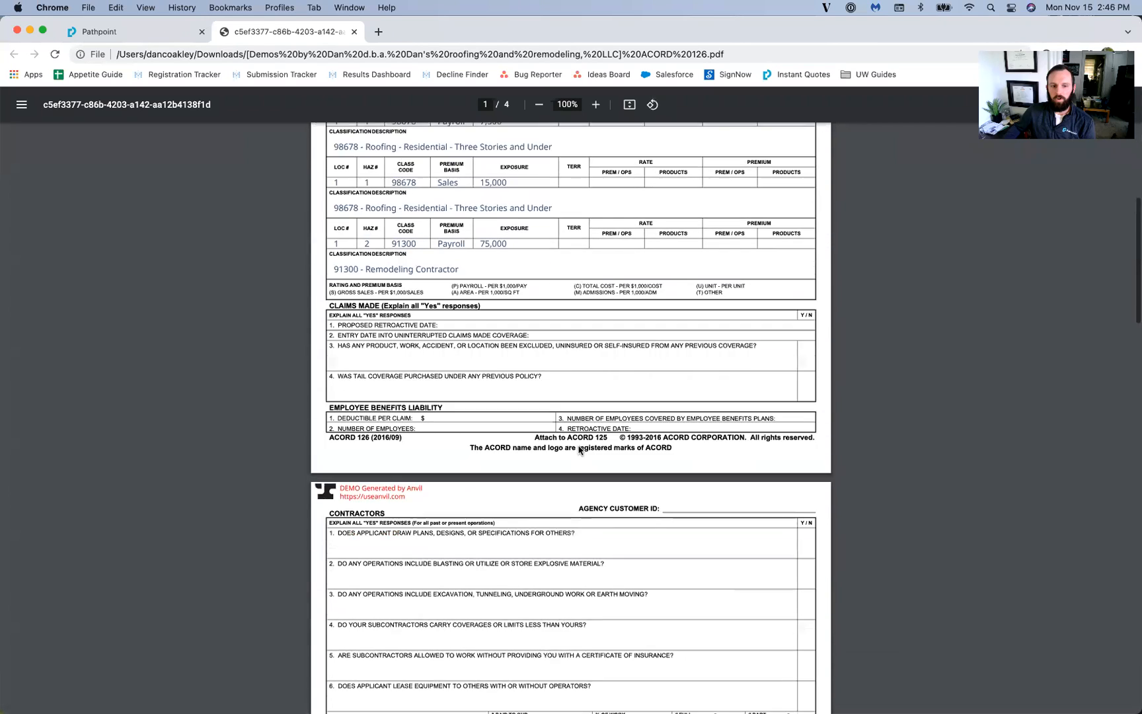
{"action": "scroll", "coordinate": [578, 449], "scroll_direction": "down", "scroll_amount": 20}
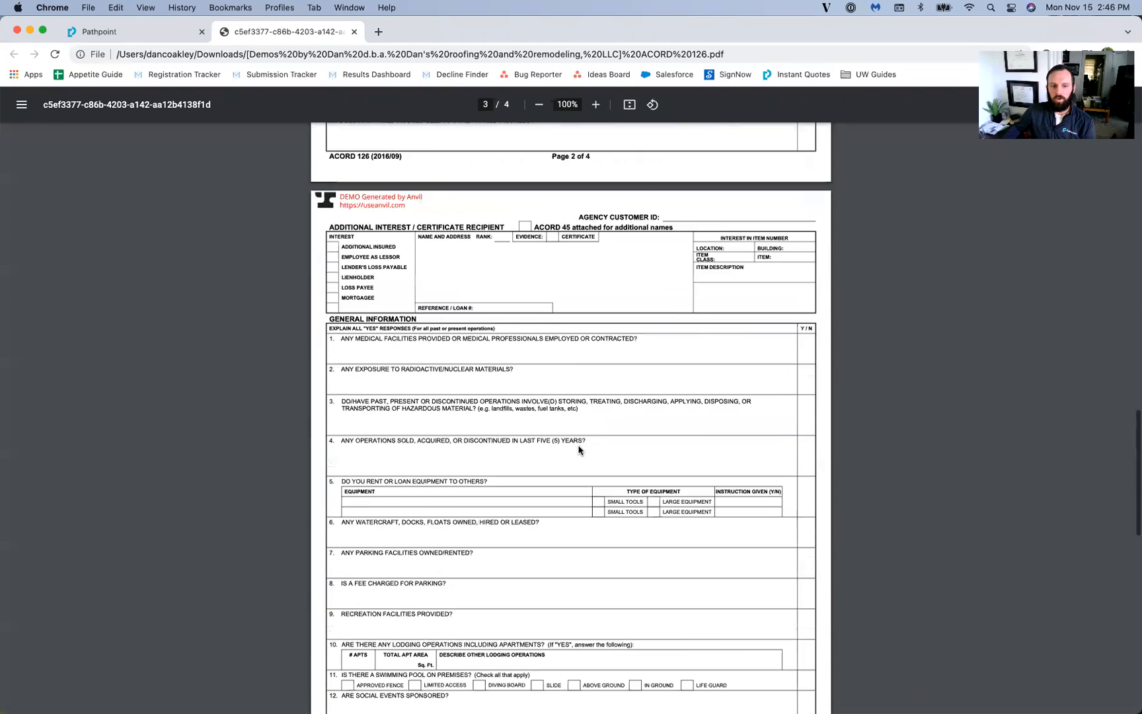
{"action": "scroll", "coordinate": [578, 450], "scroll_direction": "down", "scroll_amount": 20}
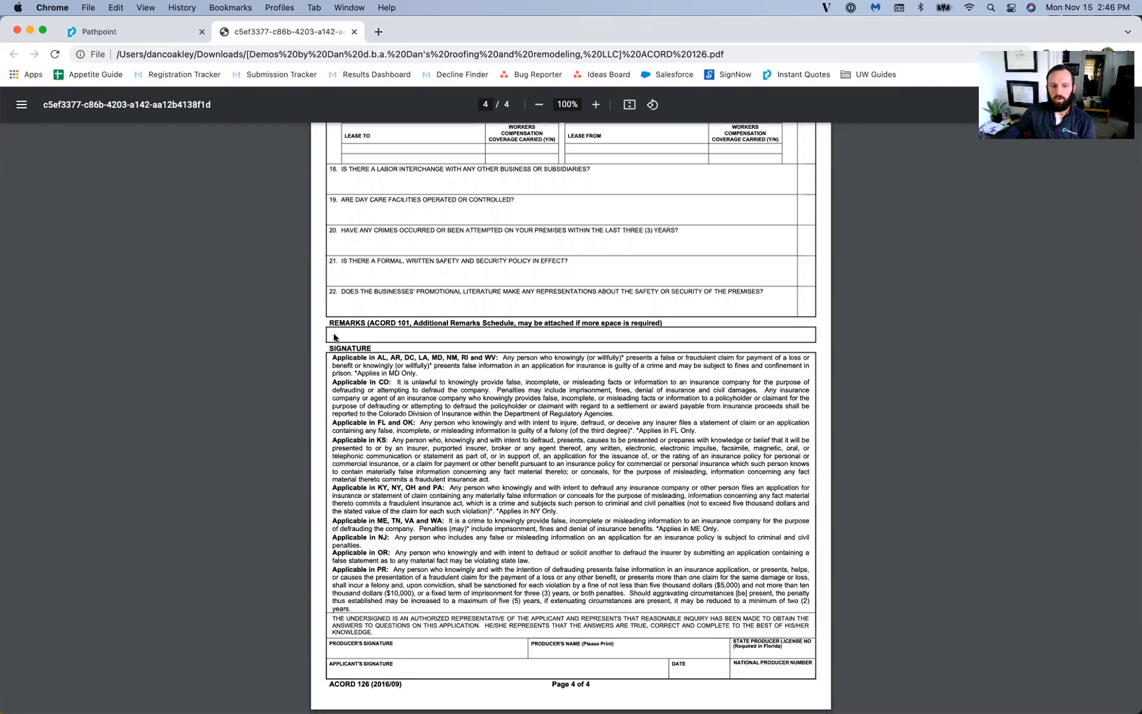
{"action": "left_click", "coordinate": [354, 32]}
Step: Review the Crum & Forster quote totalling $5,738.65 and its details
{"action": "left_click", "coordinate": [519, 288]}
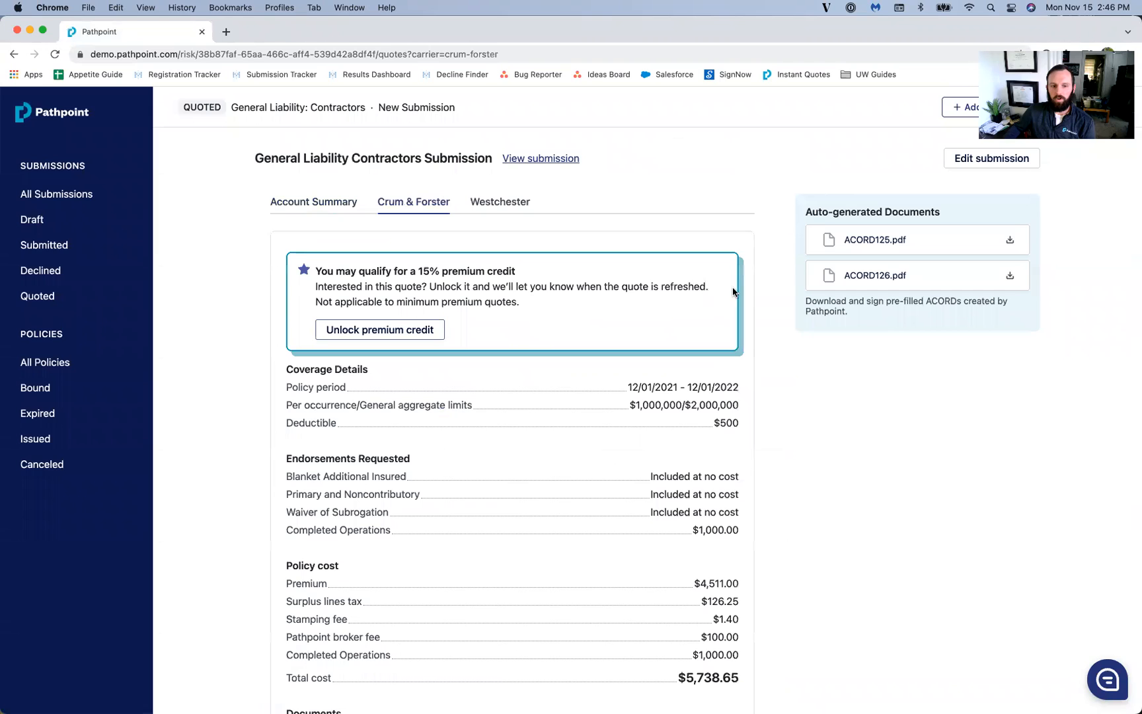
{"action": "scroll", "coordinate": [681, 322], "scroll_direction": "down", "scroll_amount": 2}
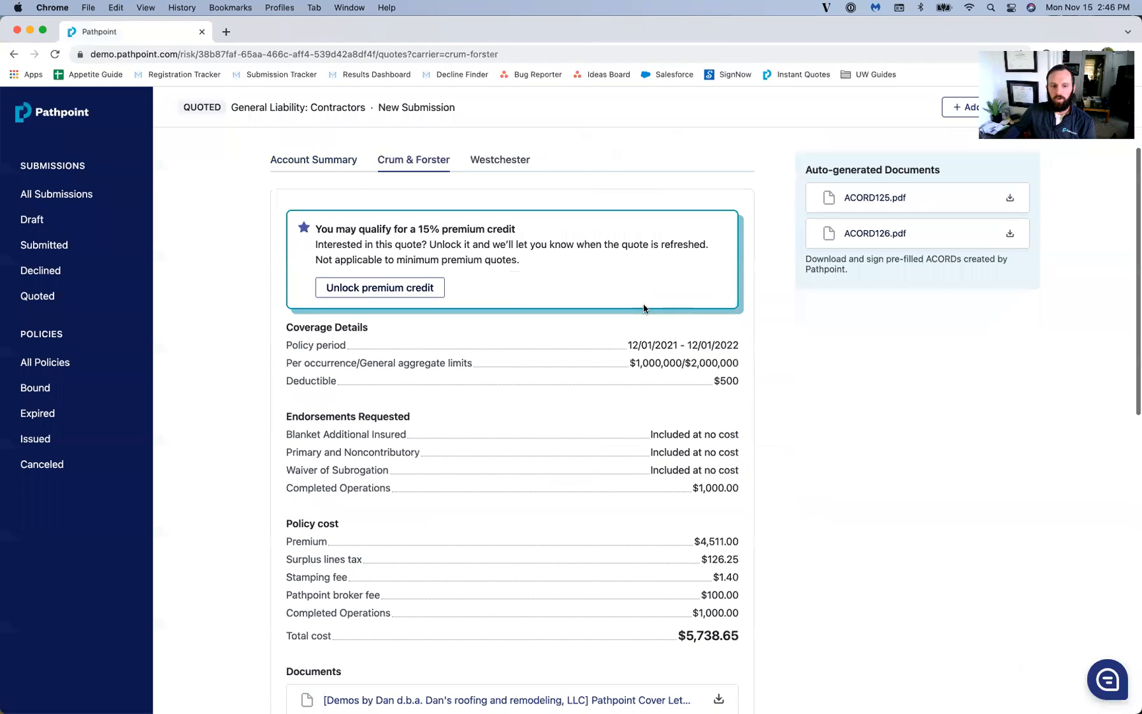
{"action": "scroll", "coordinate": [671, 291], "scroll_direction": "down", "scroll_amount": 1}
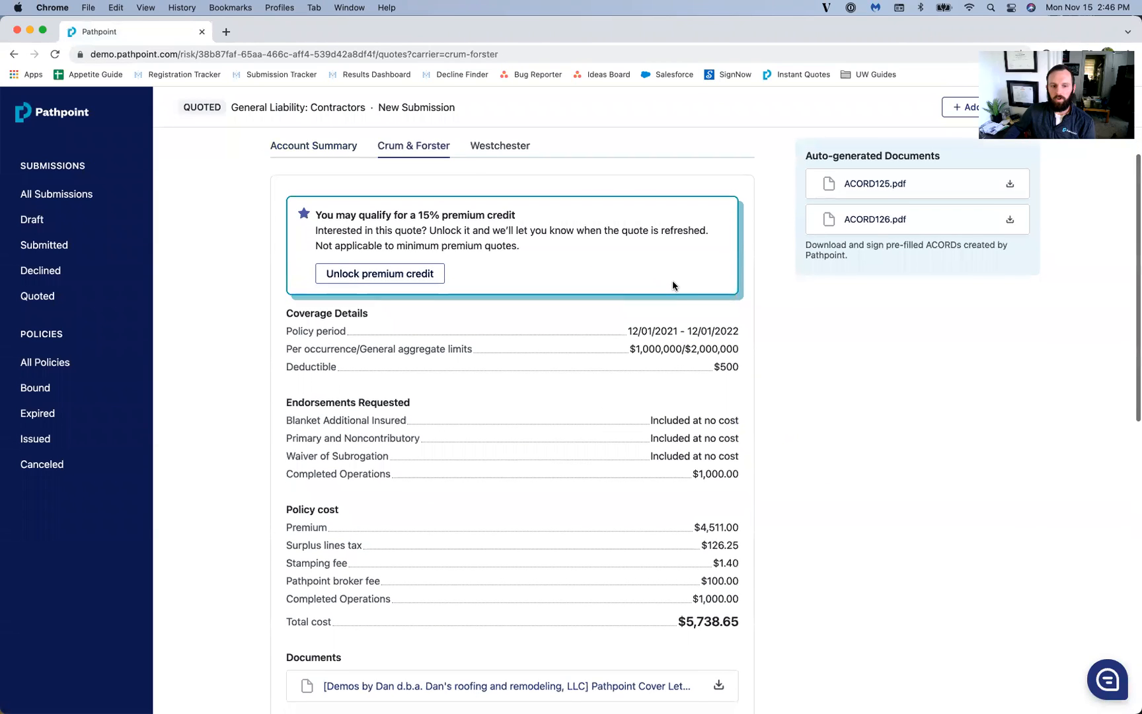
{"action": "scroll", "coordinate": [677, 281], "scroll_direction": "down", "scroll_amount": 3}
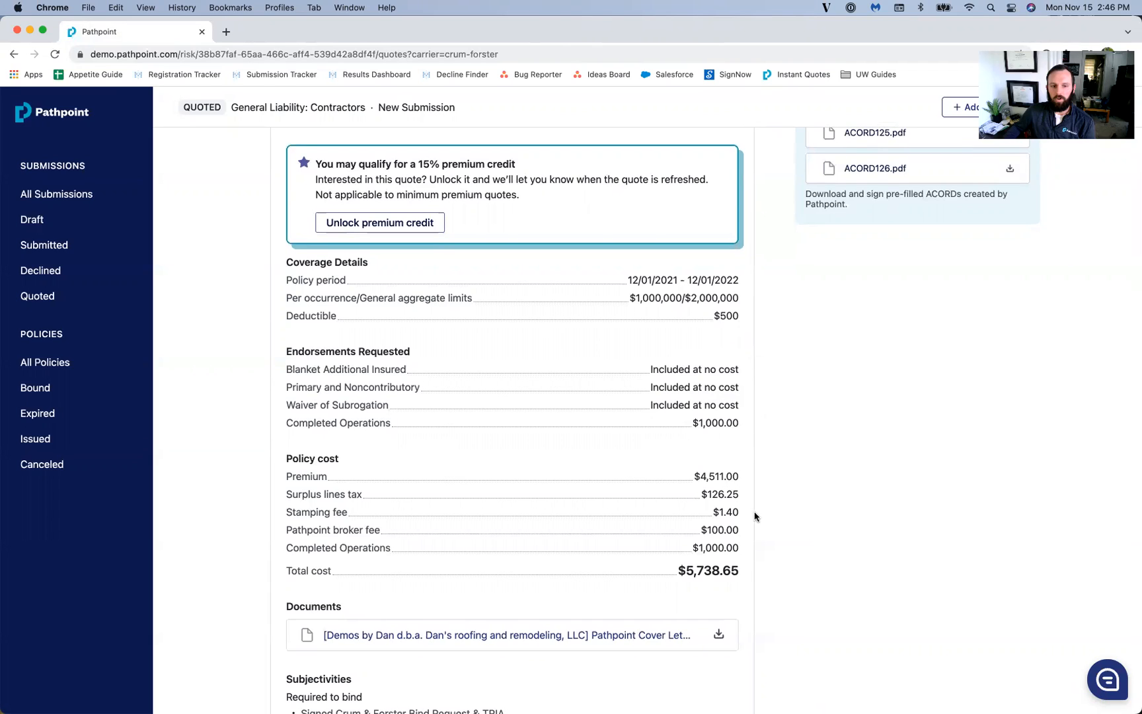
{"action": "scroll", "coordinate": [750, 549], "scroll_direction": "down", "scroll_amount": 2}
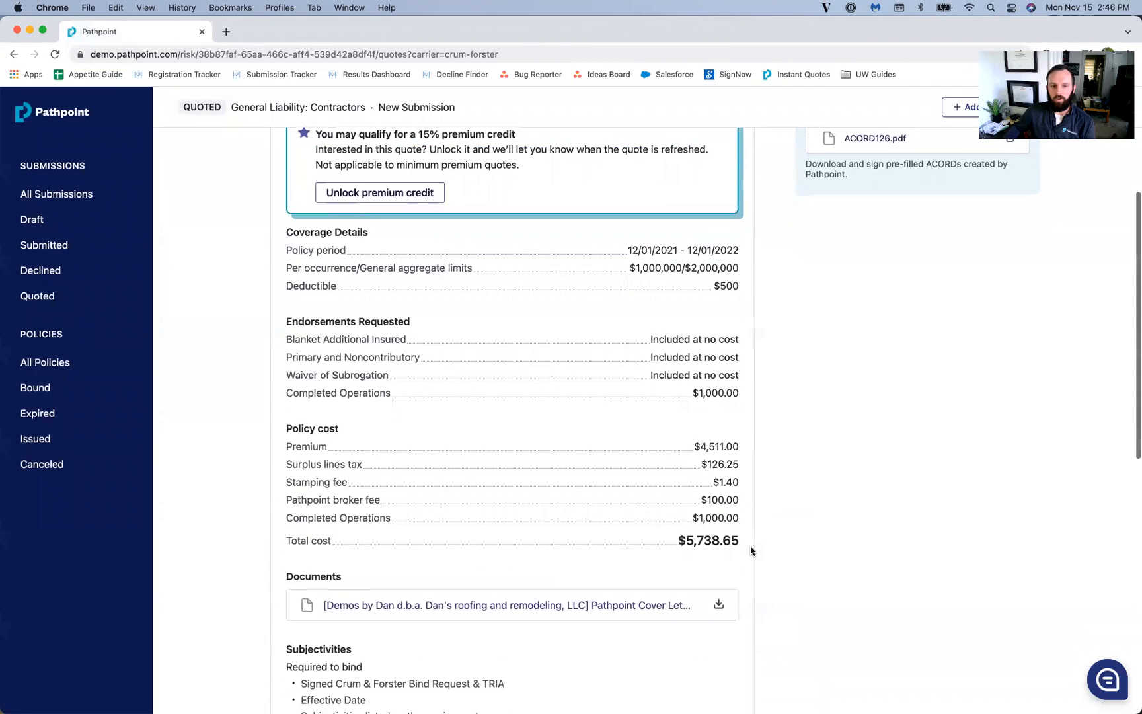
{"action": "scroll", "coordinate": [816, 516], "scroll_direction": "up", "scroll_amount": 1}
{"action": "scroll", "coordinate": [815, 518], "scroll_direction": "up", "scroll_amount": 5}
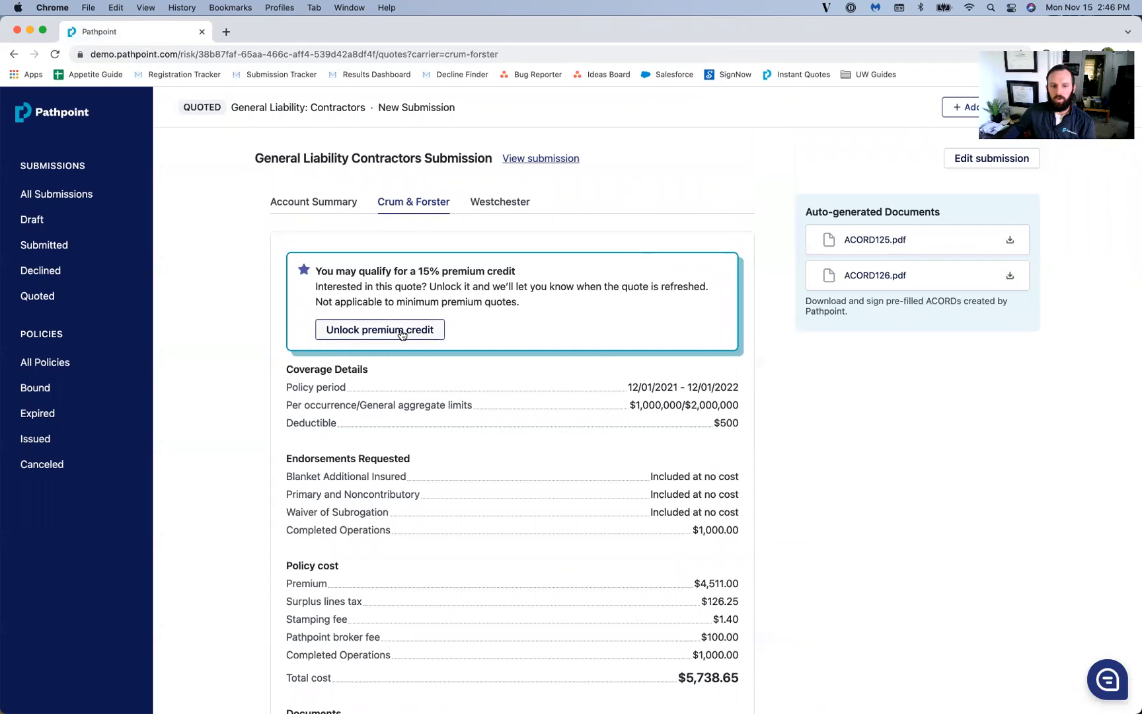
Step: Unlock the 15% premium credit on the Crum & Forster quote
{"action": "left_click", "coordinate": [403, 332]}
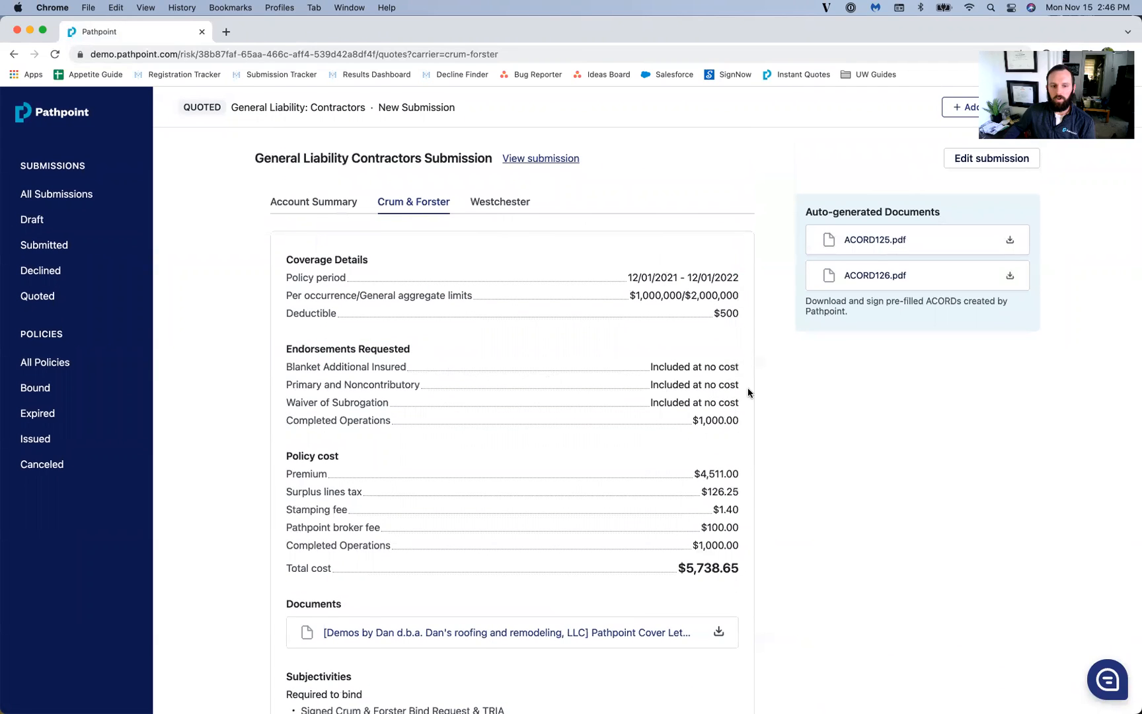
{"action": "scroll", "coordinate": [748, 388], "scroll_direction": "down", "scroll_amount": 8}
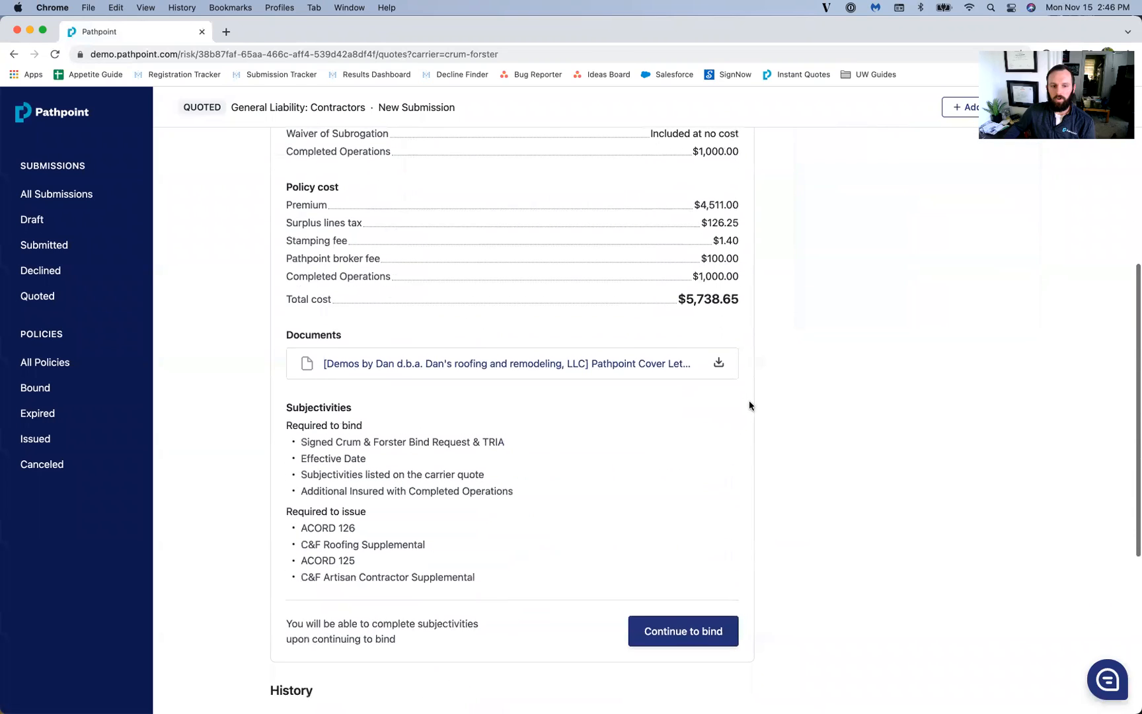
{"action": "scroll", "coordinate": [748, 404], "scroll_direction": "up", "scroll_amount": 2}
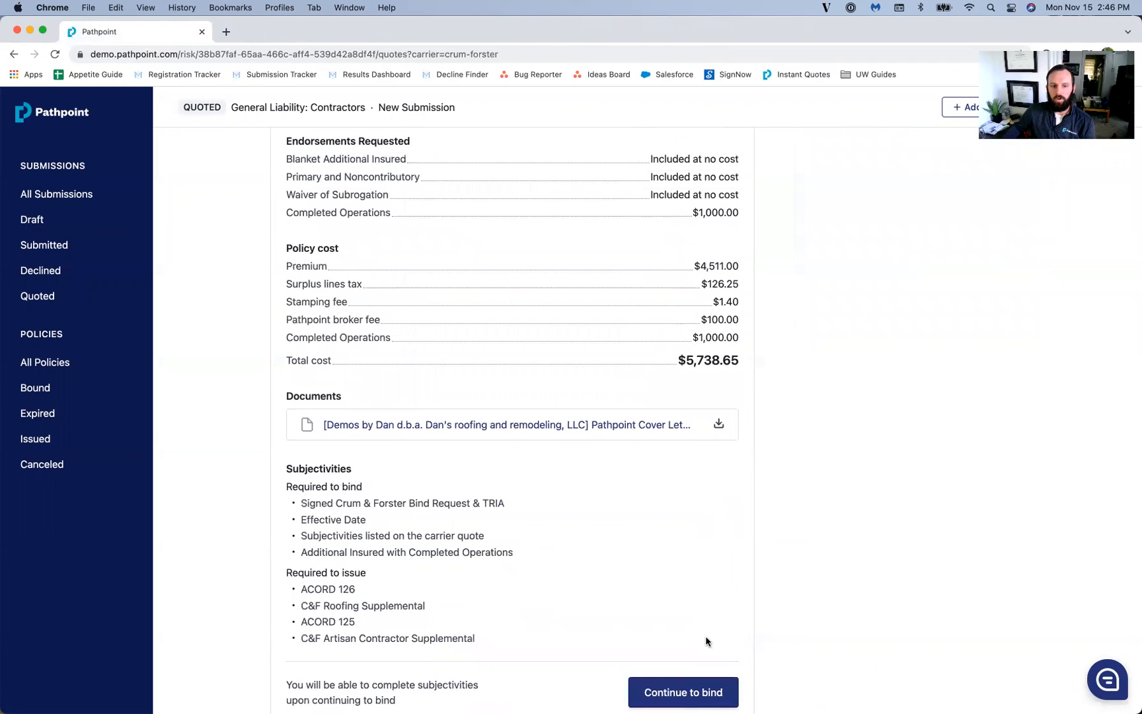
Step: Start binding the Crum & Forster quote and upload the ACORD 125 PDF as the signed bind request
{"action": "left_click", "coordinate": [687, 691]}
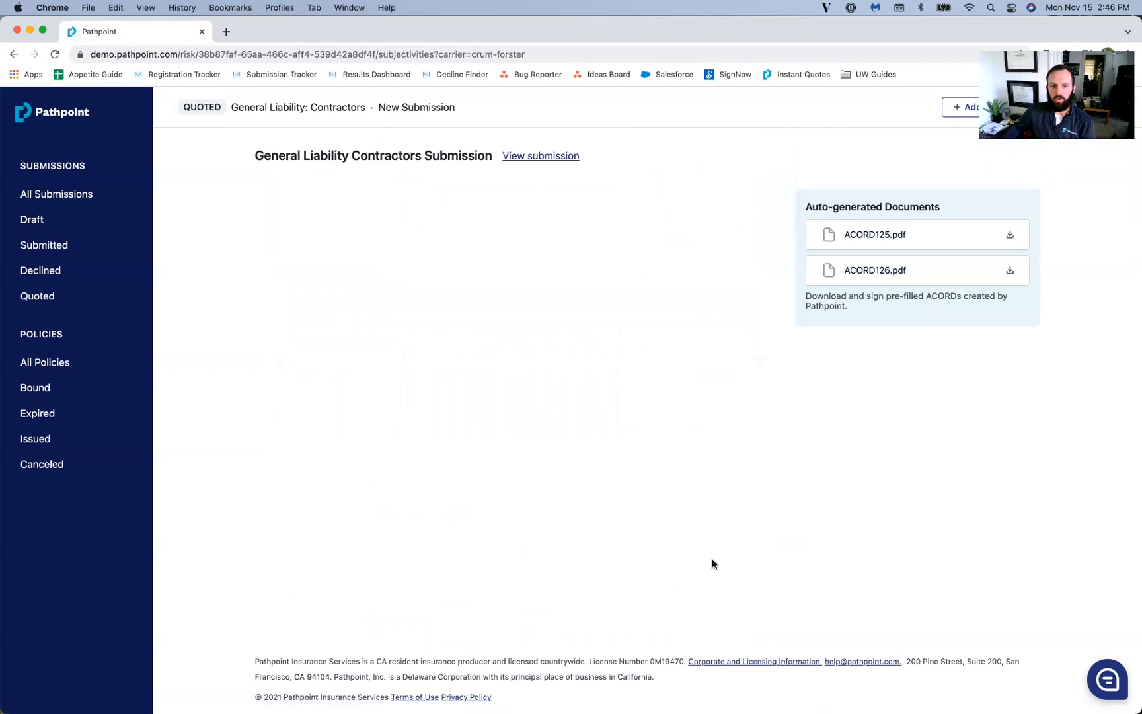
{"action": "scroll", "coordinate": [750, 545], "scroll_direction": "down", "scroll_amount": 4}
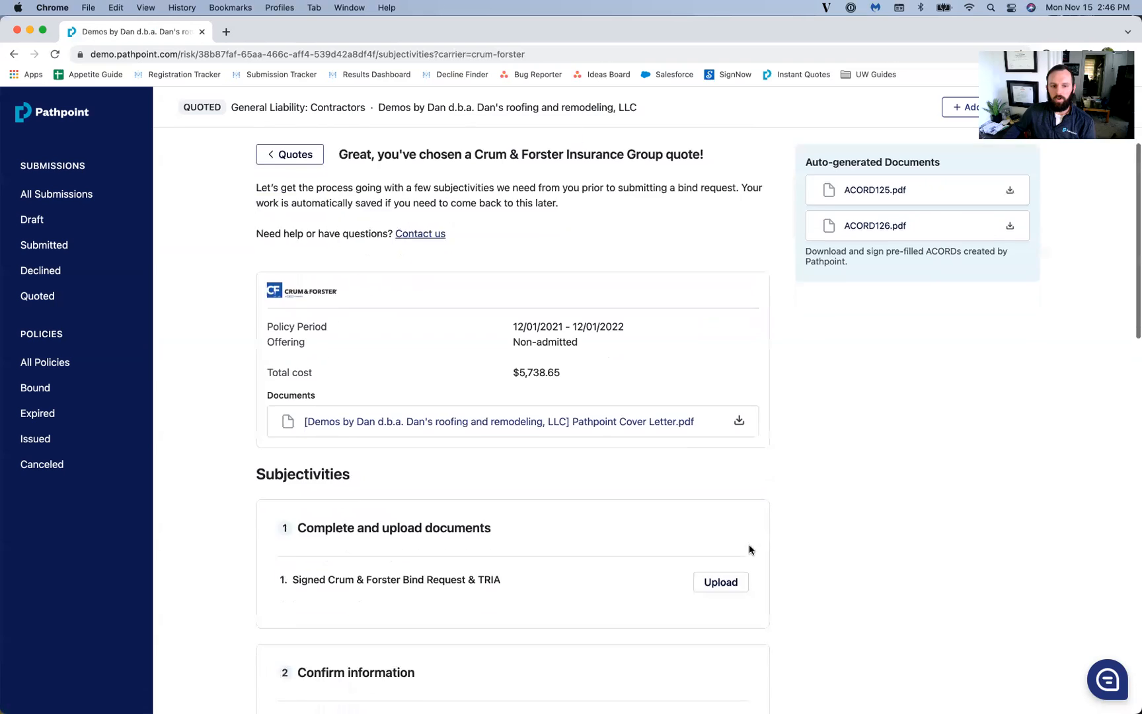
{"action": "scroll", "coordinate": [752, 473], "scroll_direction": "down", "scroll_amount": 5}
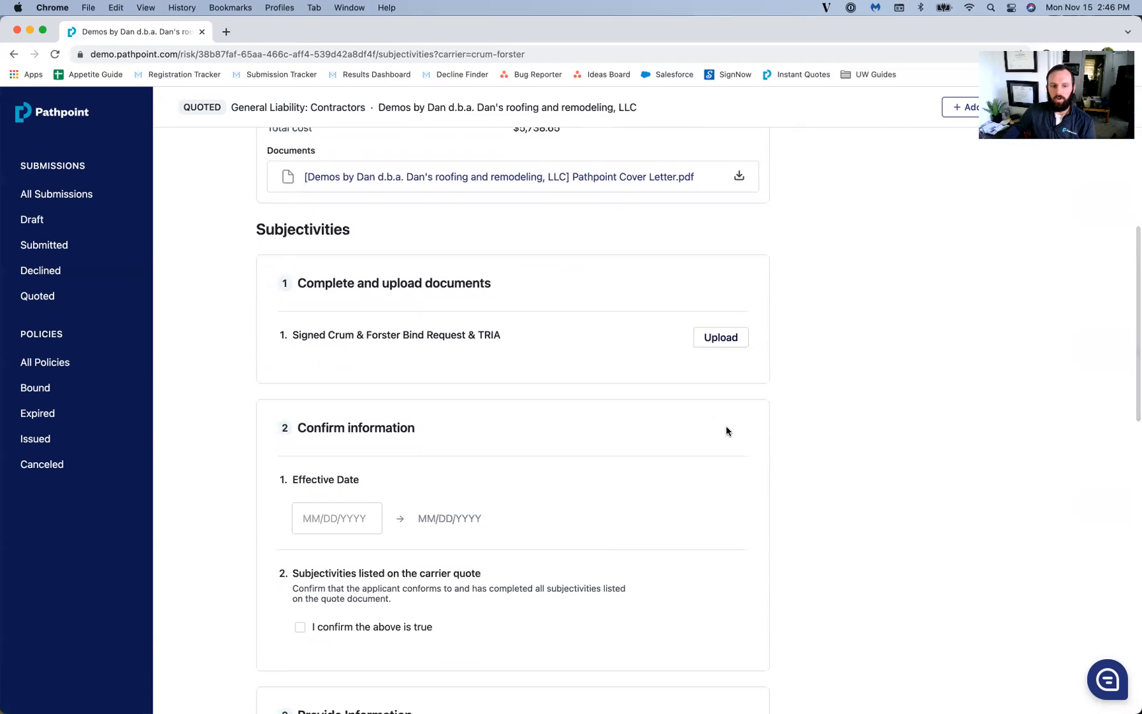
{"action": "scroll", "coordinate": [721, 434], "scroll_direction": "up", "scroll_amount": 4}
{"action": "scroll", "coordinate": [721, 433], "scroll_direction": "down", "scroll_amount": 2}
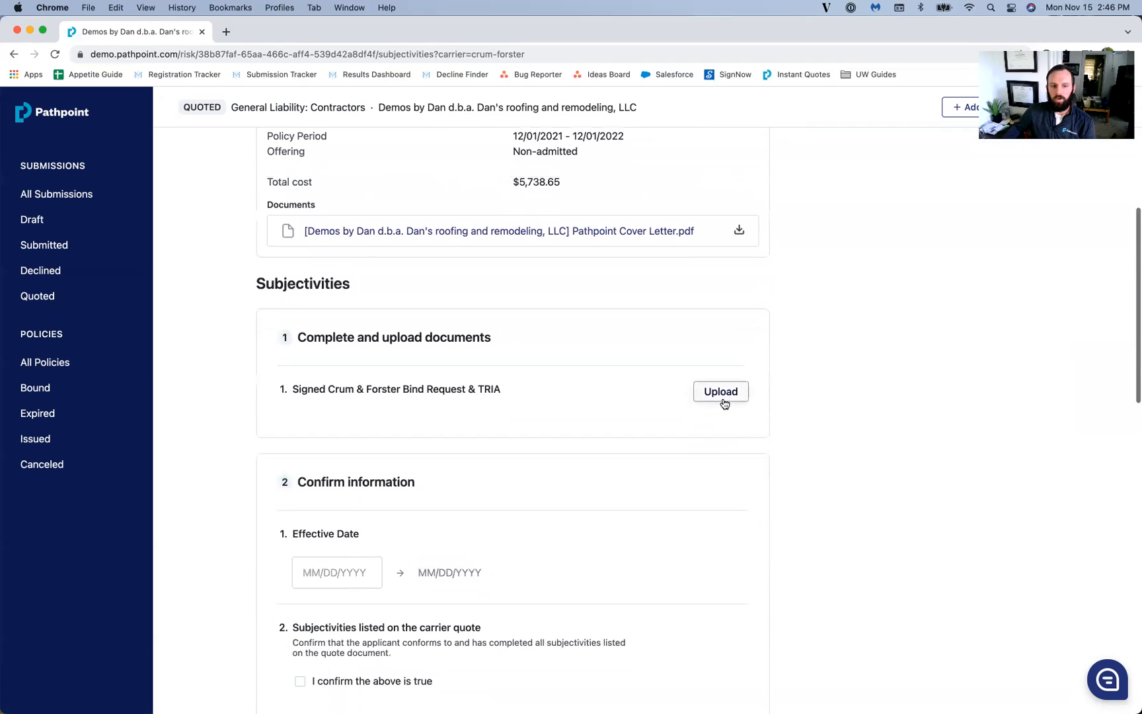
{"action": "left_click", "coordinate": [723, 398]}
{"action": "double_click", "coordinate": [502, 344]}
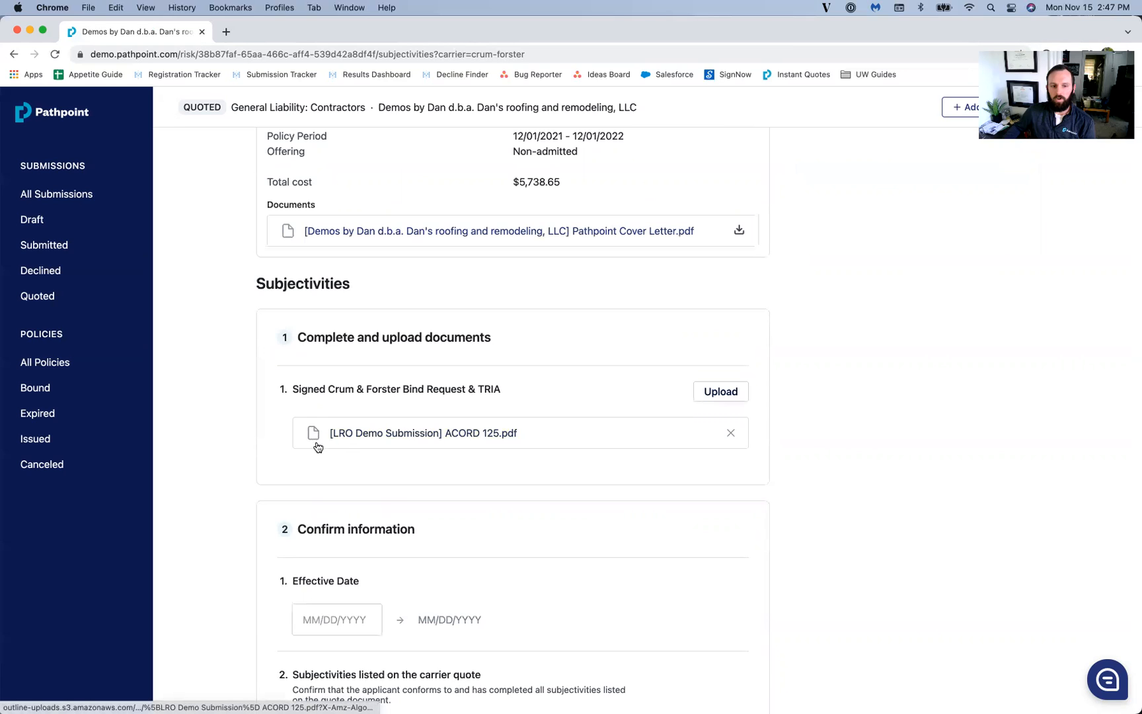
{"action": "scroll", "coordinate": [233, 542], "scroll_direction": "down", "scroll_amount": 1}
{"action": "scroll", "coordinate": [232, 539], "scroll_direction": "down", "scroll_amount": 5}
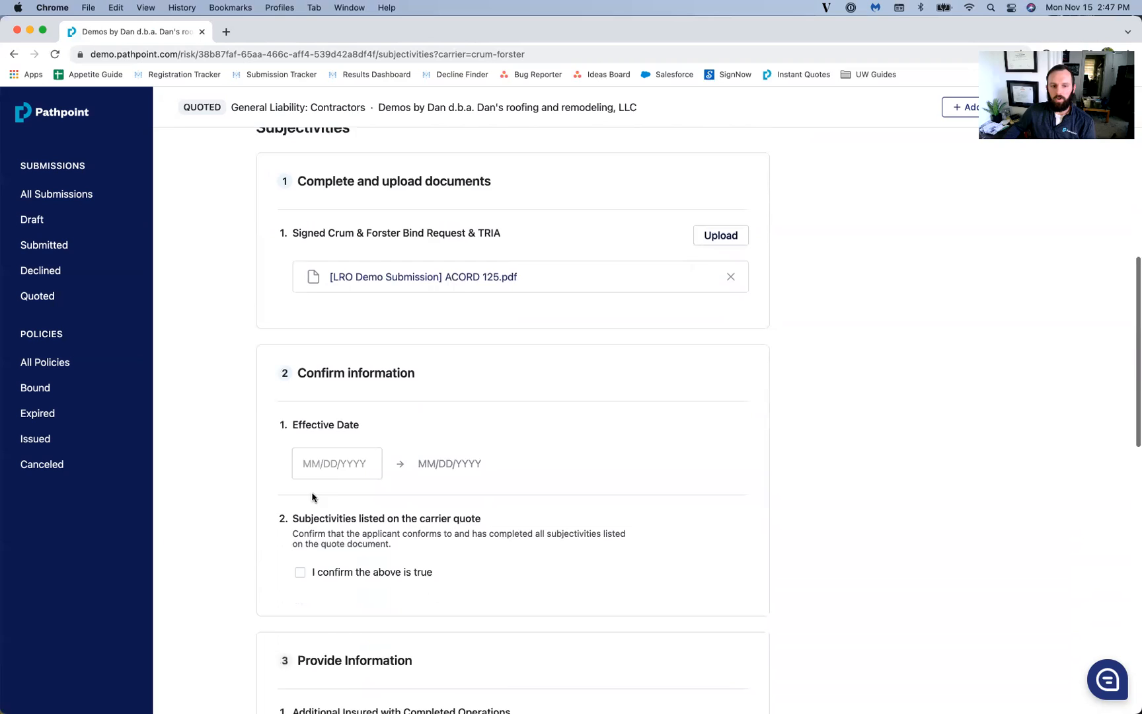
Step: Set the effective date to 12/01/2021 and confirm the applicant meets the subjectivities
{"action": "left_click", "coordinate": [334, 437]}
{"action": "type", "text": "12012021"}
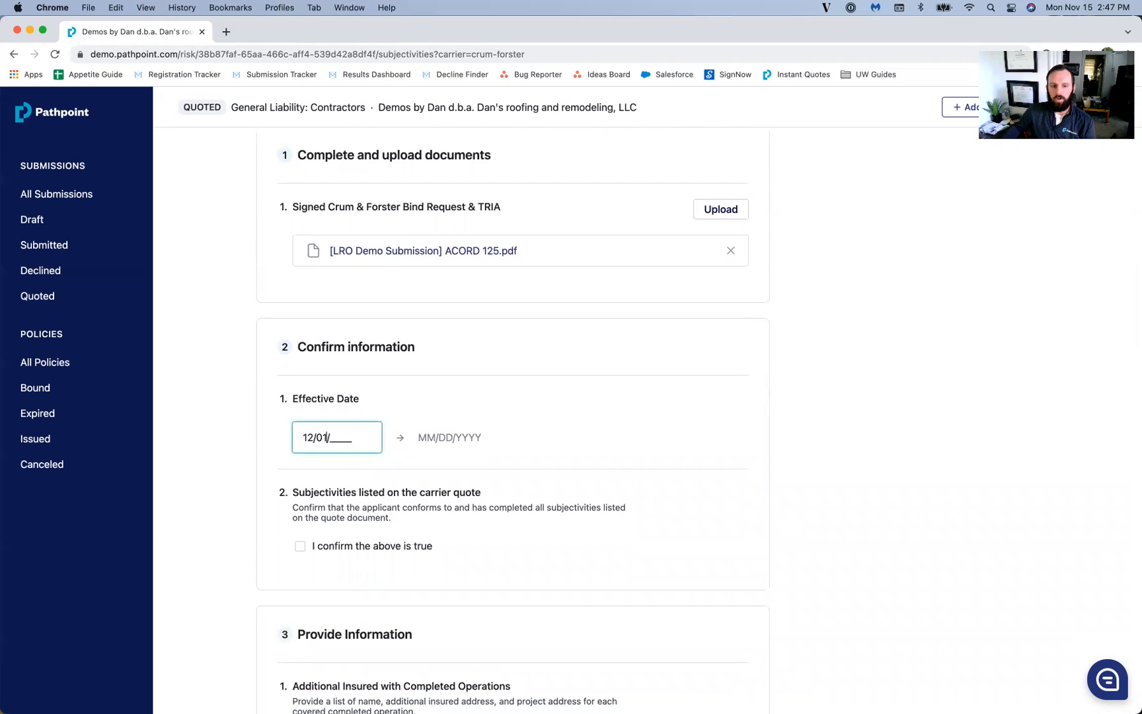
{"action": "left_click", "coordinate": [300, 545]}
{"action": "scroll", "coordinate": [456, 502], "scroll_direction": "down", "scroll_amount": 4}
{"action": "scroll", "coordinate": [455, 502], "scroll_direction": "down", "scroll_amount": 10}
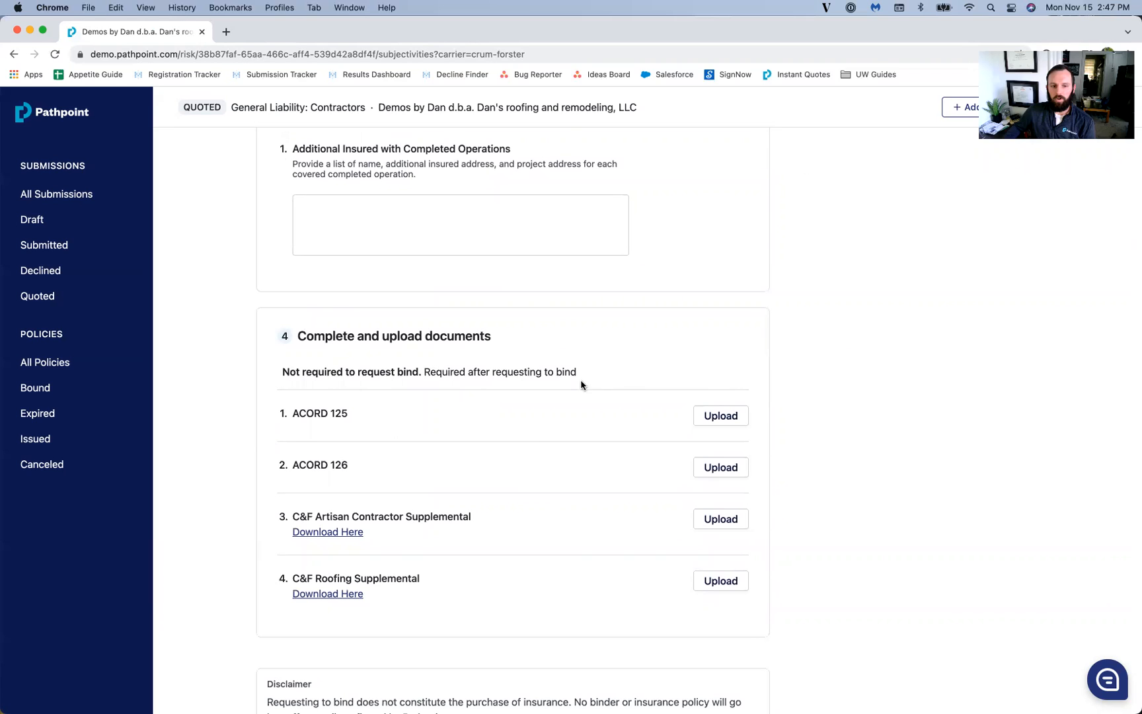
{"action": "scroll", "coordinate": [581, 384], "scroll_direction": "down", "scroll_amount": 1}
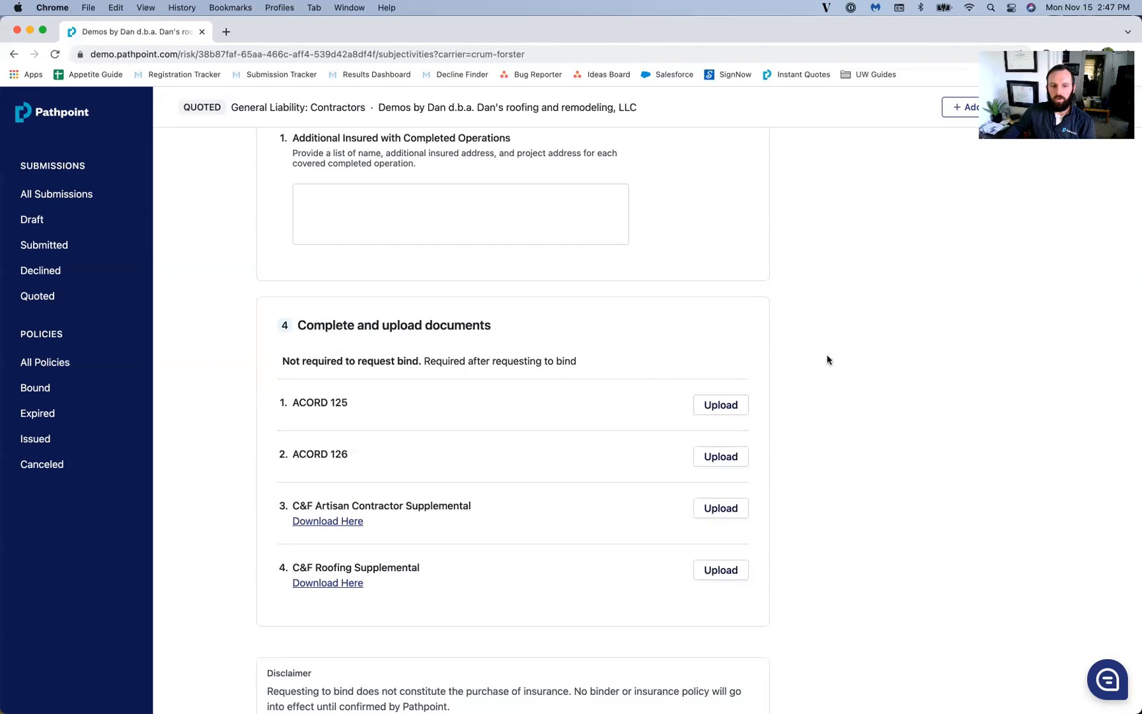
{"action": "scroll", "coordinate": [786, 426], "scroll_direction": "down", "scroll_amount": 1}
{"action": "scroll", "coordinate": [802, 430], "scroll_direction": "down", "scroll_amount": 2}
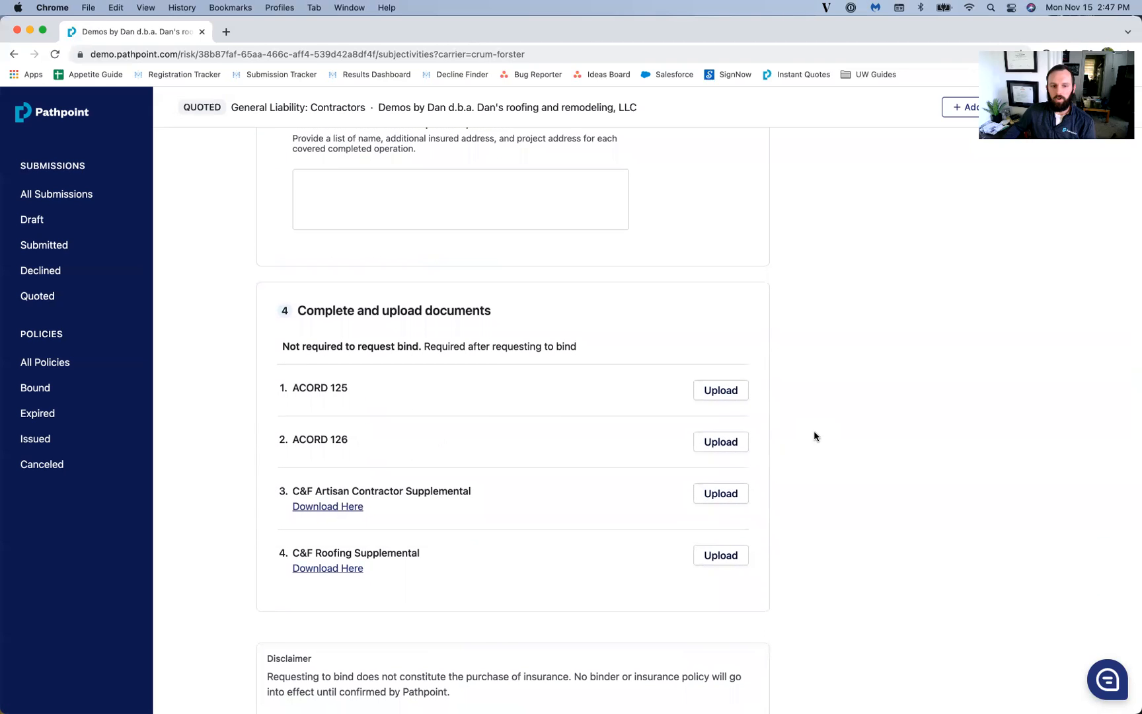
{"action": "scroll", "coordinate": [814, 434], "scroll_direction": "down", "scroll_amount": 3}
{"action": "scroll", "coordinate": [814, 436], "scroll_direction": "down", "scroll_amount": 3}
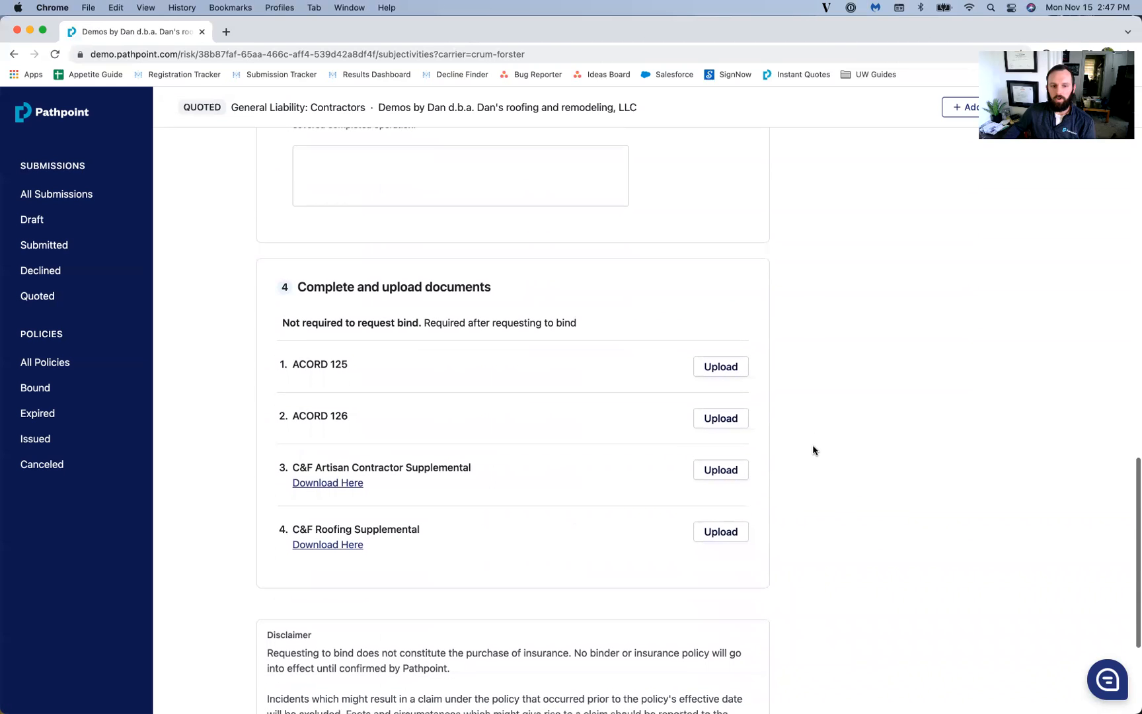
{"action": "scroll", "coordinate": [814, 465], "scroll_direction": "down", "scroll_amount": 10}
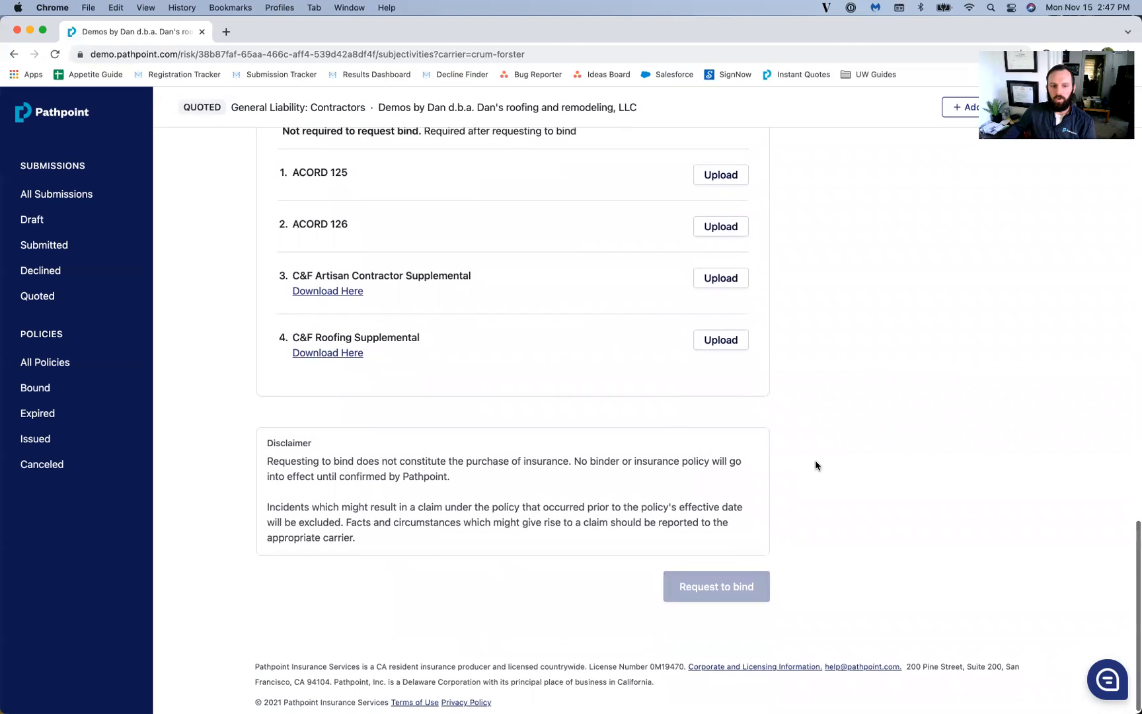
{"action": "scroll", "coordinate": [814, 465], "scroll_direction": "up", "scroll_amount": 20}
{"action": "scroll", "coordinate": [785, 471], "scroll_direction": "up", "scroll_amount": 15}
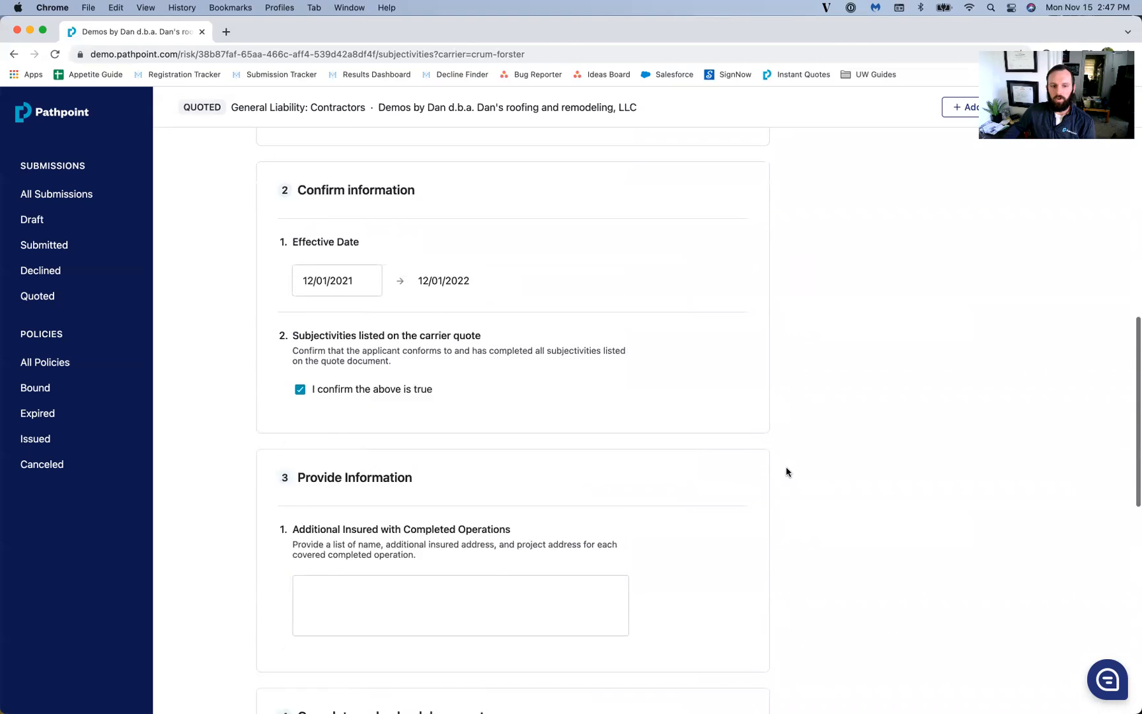
{"action": "scroll", "coordinate": [660, 469], "scroll_direction": "down", "scroll_amount": 12}
Step: Enter the insured's name and project street address in the Additional Insured with Completed Operations field
{"action": "scroll", "coordinate": [529, 495], "scroll_direction": "down", "scroll_amount": 2}
{"action": "left_click", "coordinate": [515, 522]}
{"action": "scroll", "coordinate": [836, 470], "scroll_direction": "down", "scroll_amount": 8}
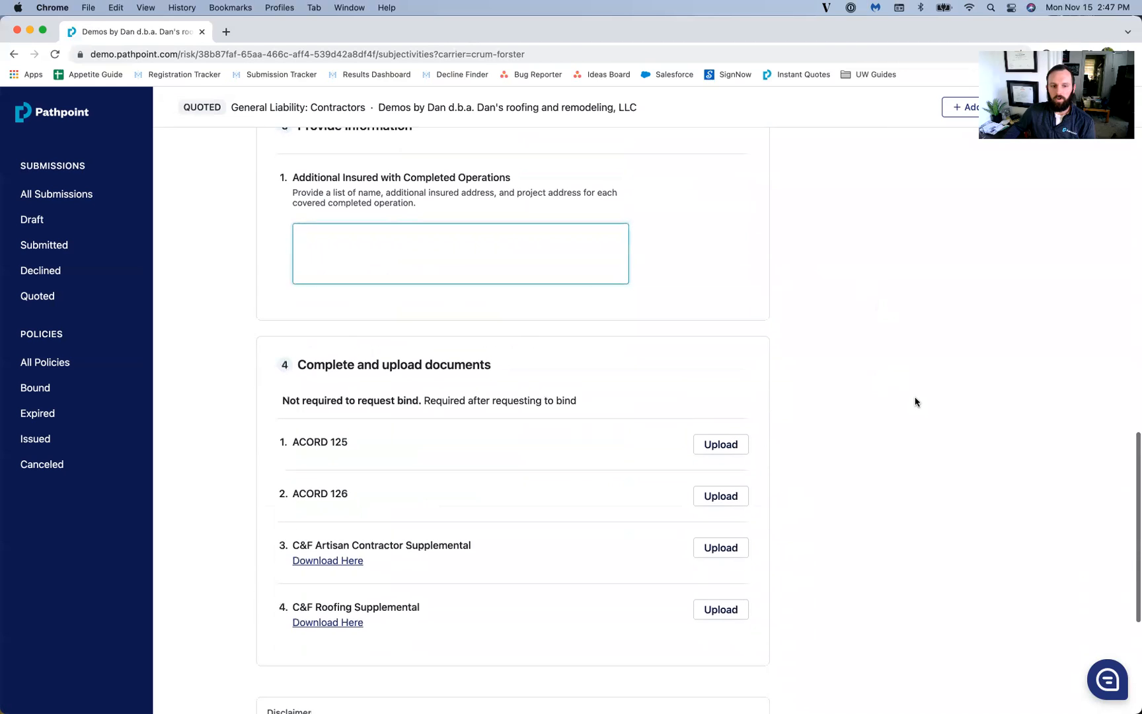
{"action": "scroll", "coordinate": [915, 401], "scroll_direction": "up", "scroll_amount": 3}
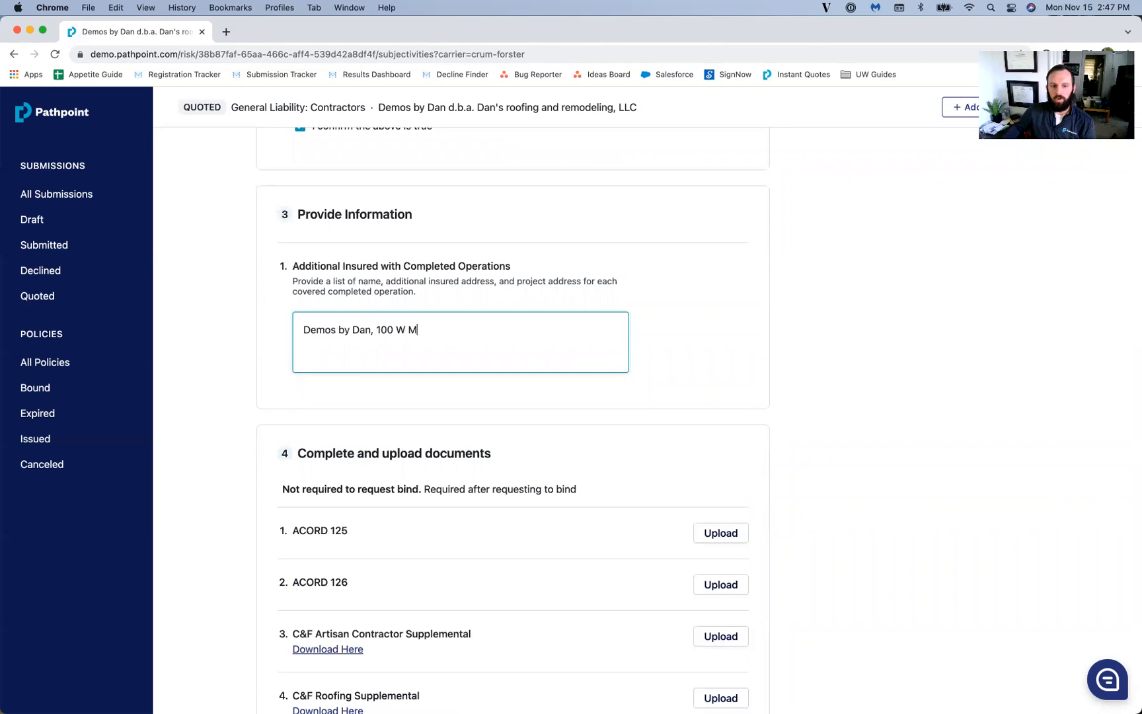
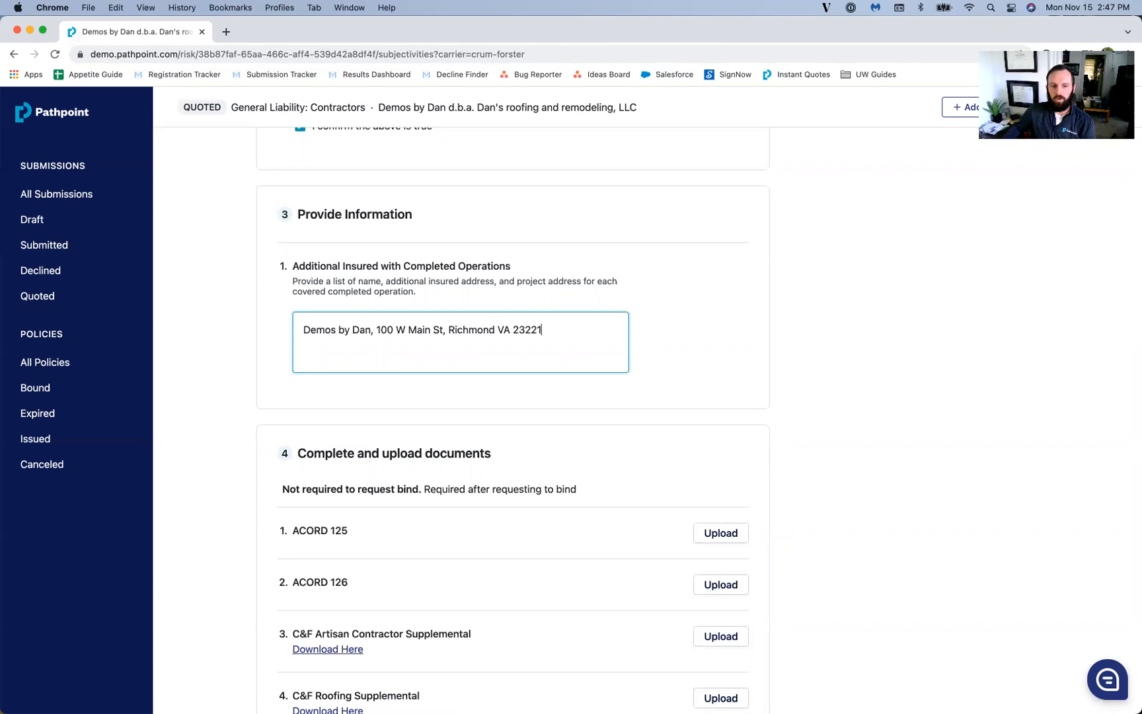
{"action": "scroll", "coordinate": [852, 515], "scroll_direction": "down", "scroll_amount": 5}
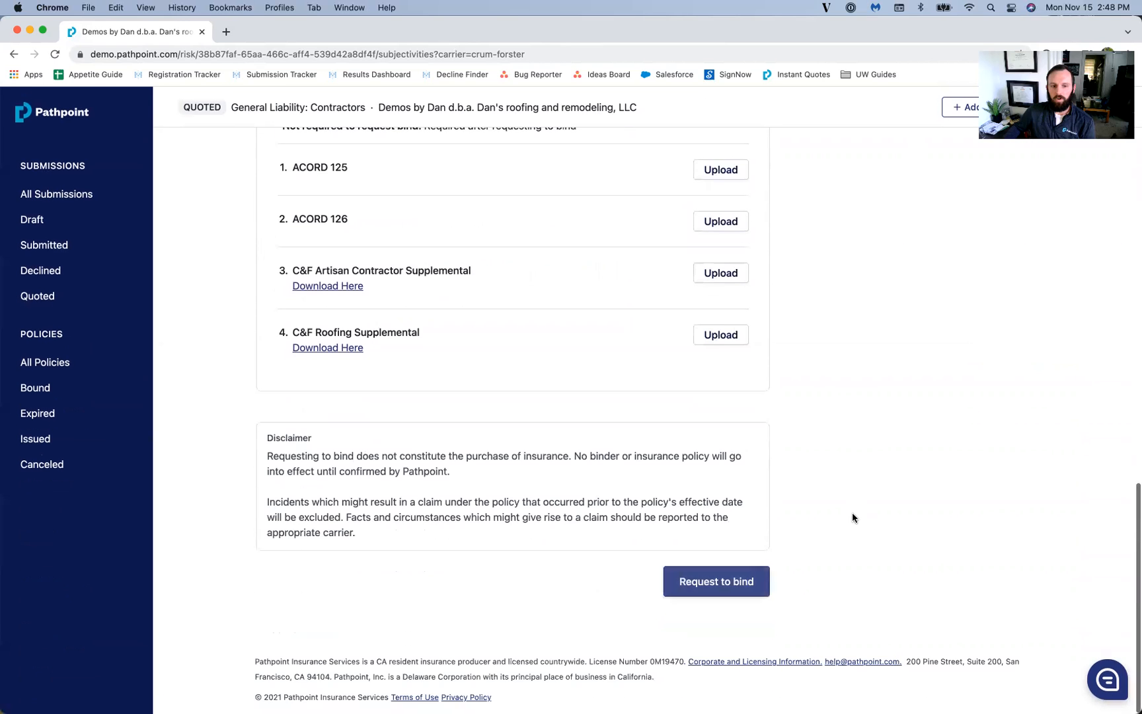
Step: Submit the Crum & Forster bind request
{"action": "left_click", "coordinate": [758, 585]}
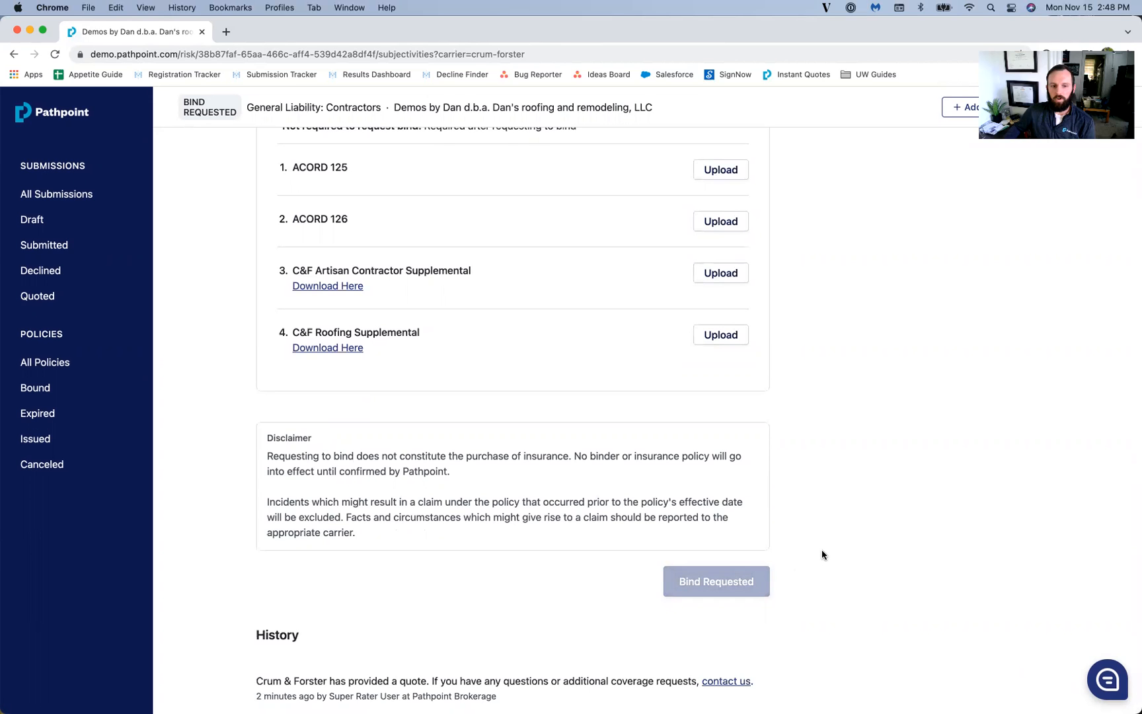
{"action": "scroll", "coordinate": [798, 551], "scroll_direction": "up", "scroll_amount": 10}
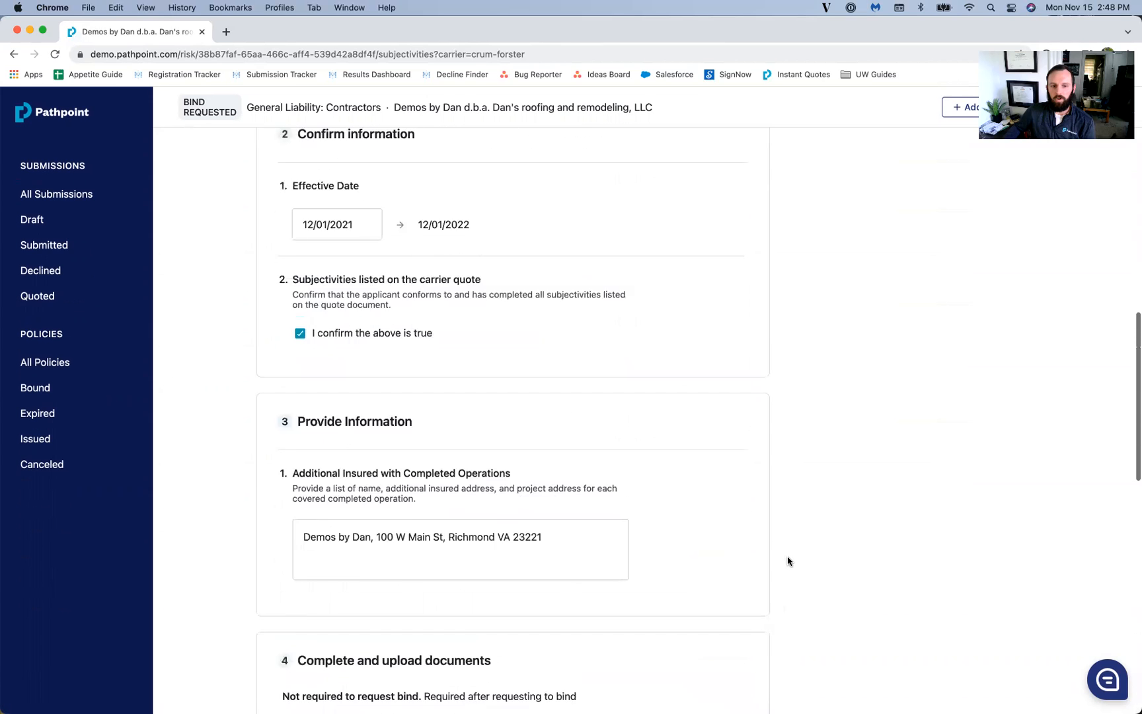
{"action": "scroll", "coordinate": [796, 556], "scroll_direction": "up", "scroll_amount": 5}
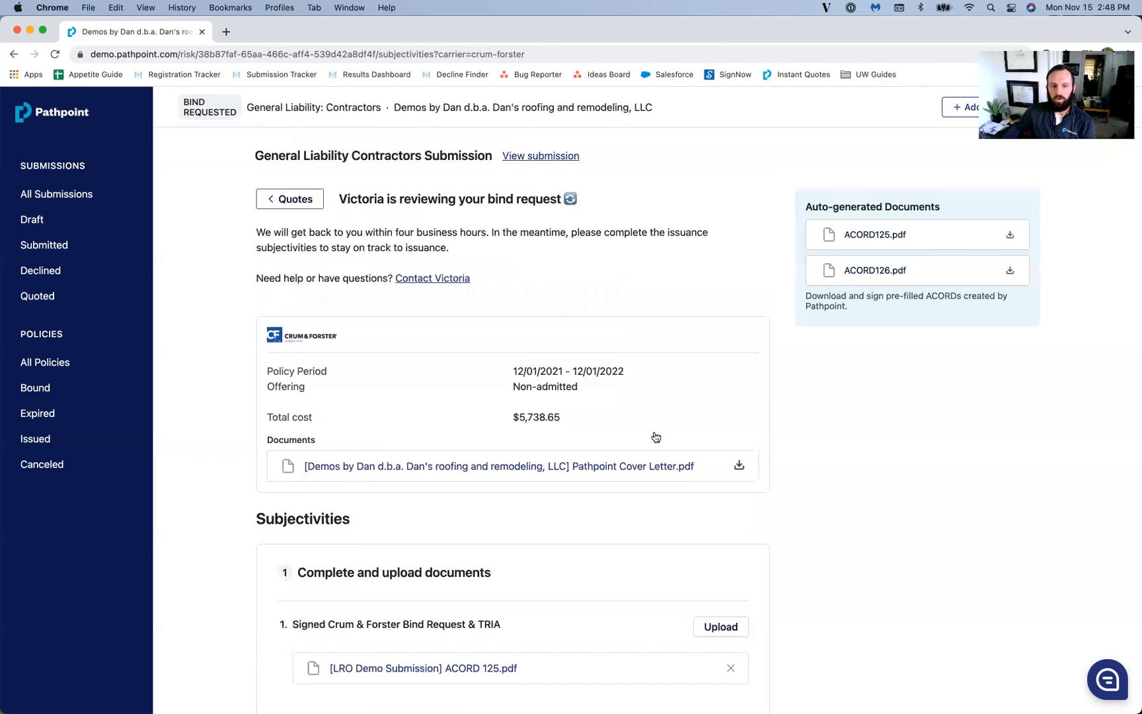
Step: Highlight the underwriter-review heading and the four-business-hour response time on the status page
{"action": "left_click_drag", "start_coordinate": [344, 198], "coordinate": [555, 202]}
{"action": "left_click", "coordinate": [495, 245]}
{"action": "left_click_drag", "start_coordinate": [395, 232], "coordinate": [486, 233]}
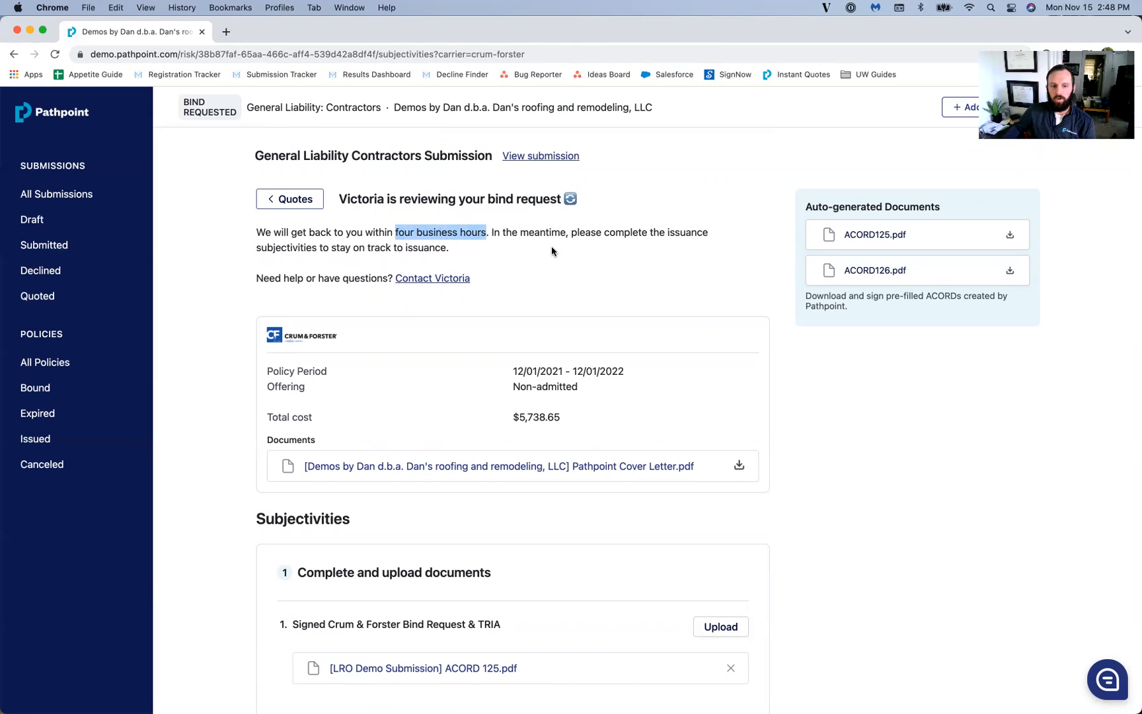
{"action": "left_click", "coordinate": [553, 249]}
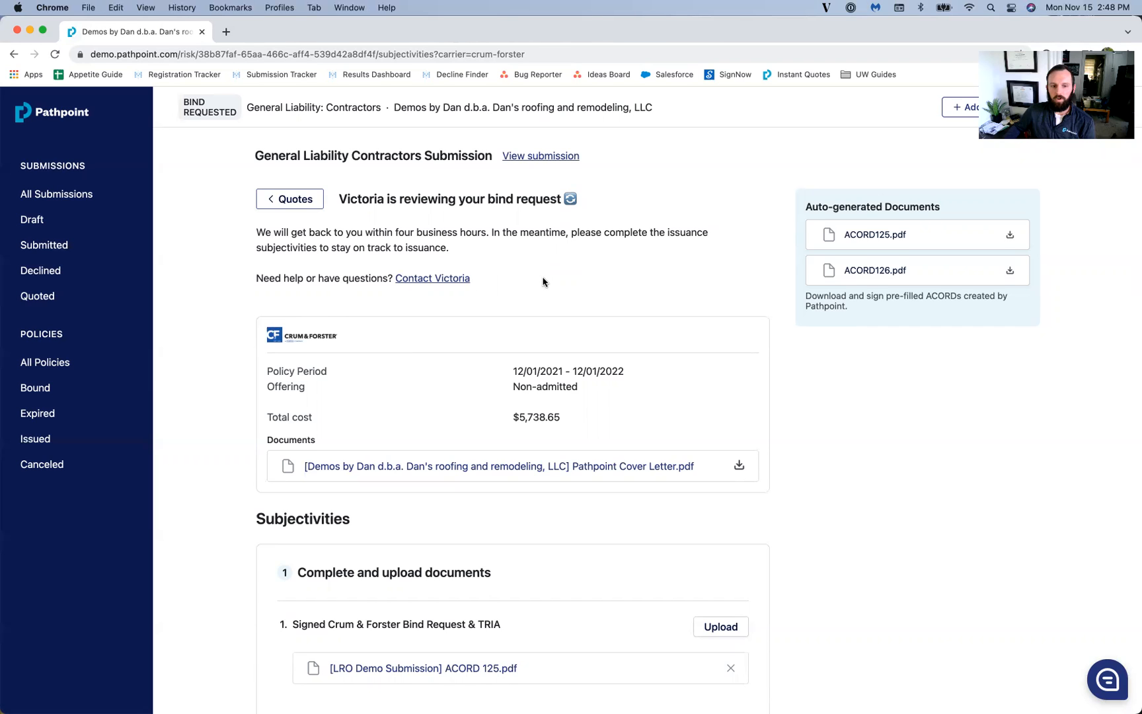
{"action": "scroll", "coordinate": [542, 282], "scroll_direction": "down", "scroll_amount": 1}
{"action": "scroll", "coordinate": [543, 281], "scroll_direction": "down", "scroll_amount": 10}
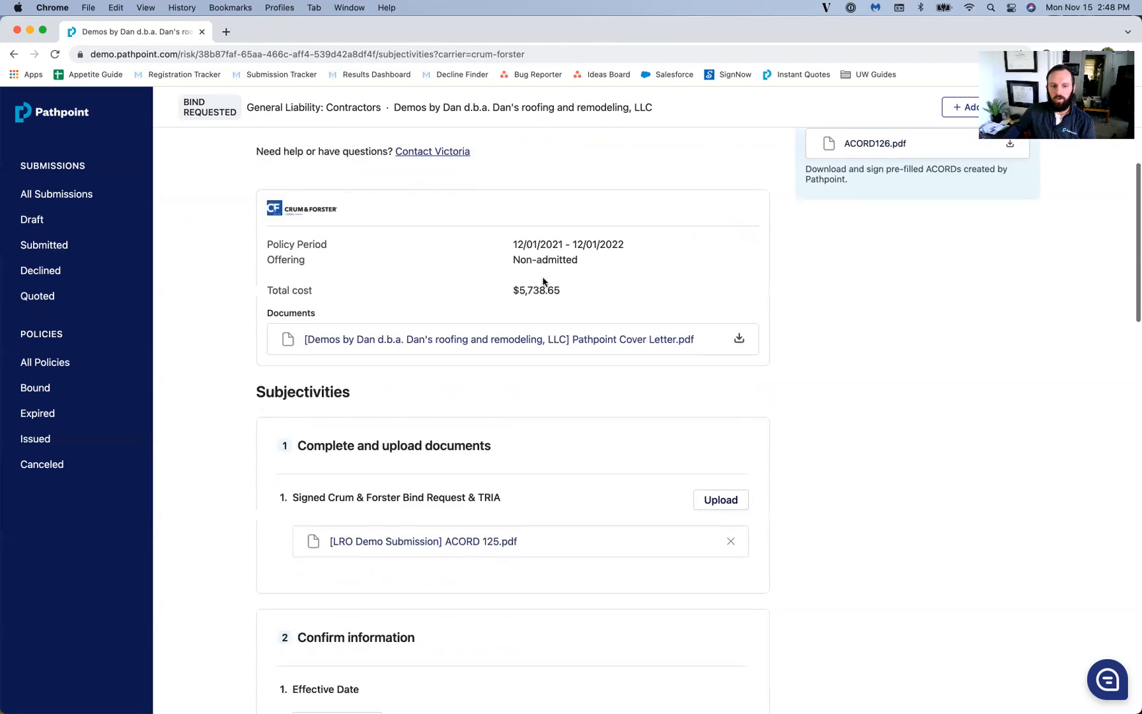
{"action": "scroll", "coordinate": [543, 282], "scroll_direction": "down", "scroll_amount": 15}
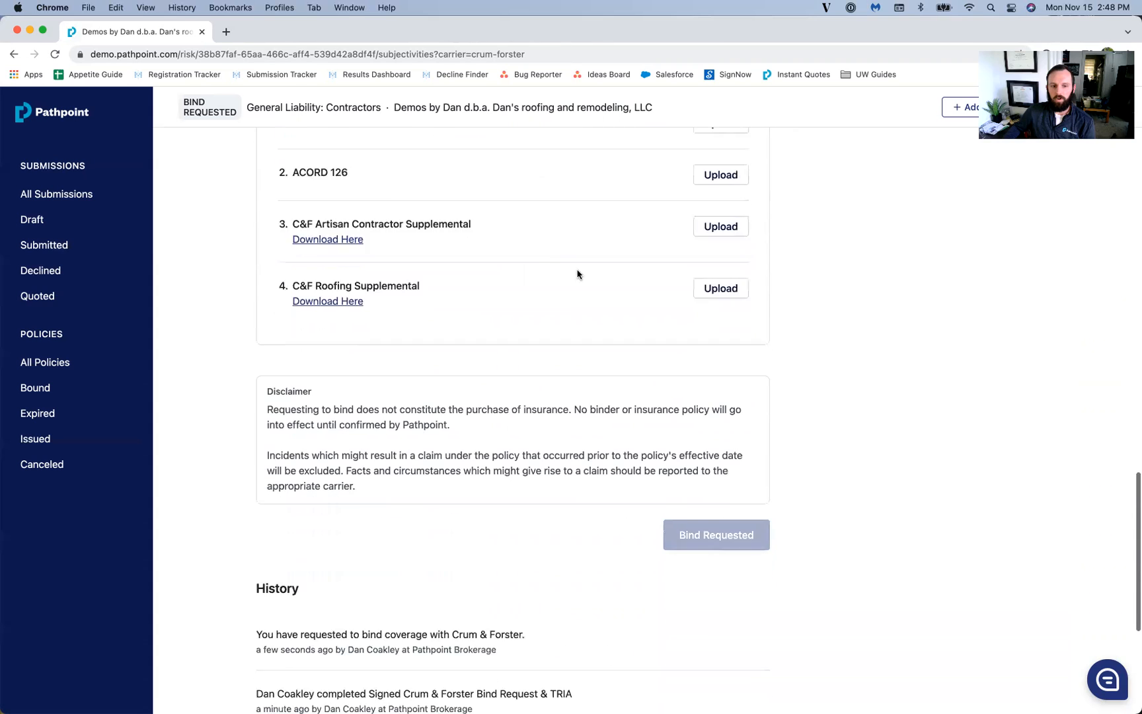
{"action": "scroll", "coordinate": [589, 267], "scroll_direction": "up", "scroll_amount": 20}
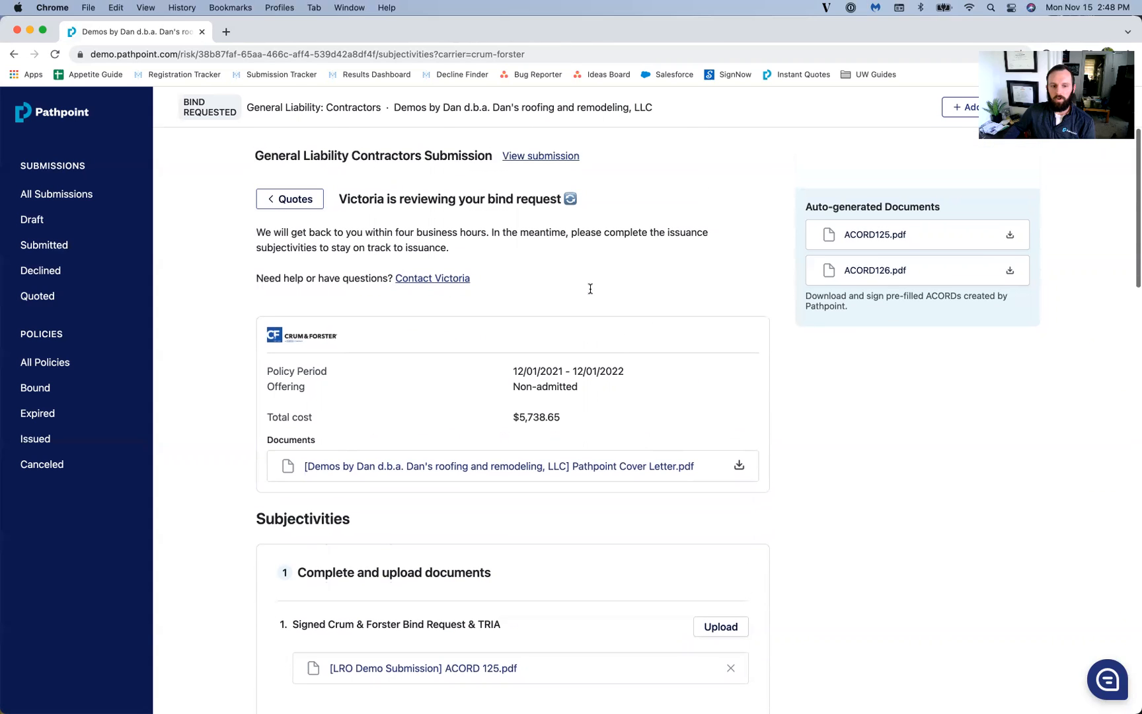